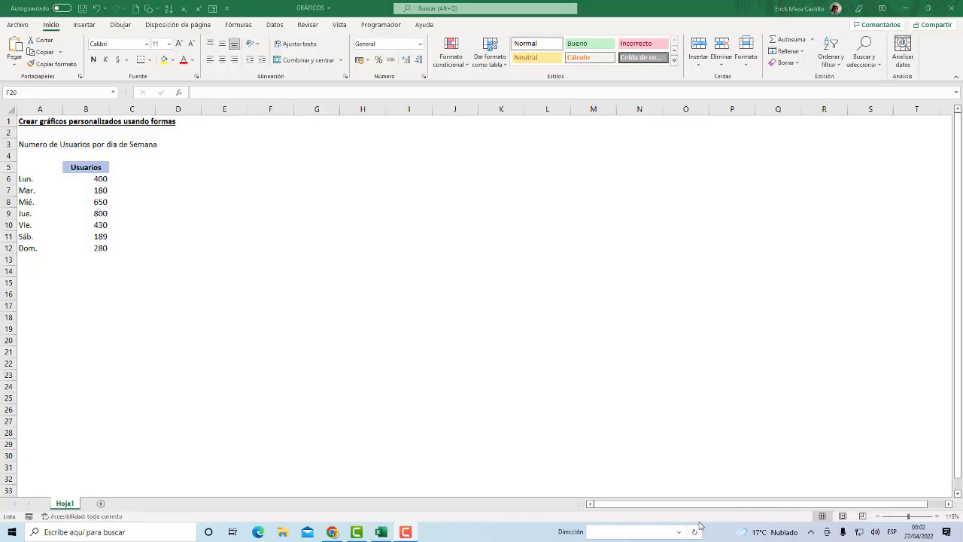
- Select the weekday names and Usuarios counts in A5:B12
{"action": "left_click", "coordinate": [260, 255]}
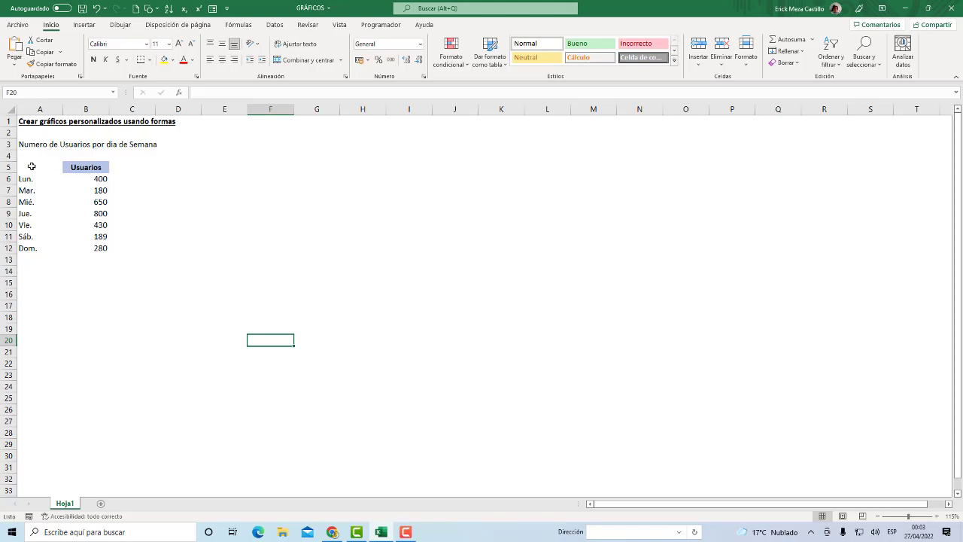
{"action": "left_click_drag", "start_coordinate": [37, 167], "coordinate": [85, 249]}
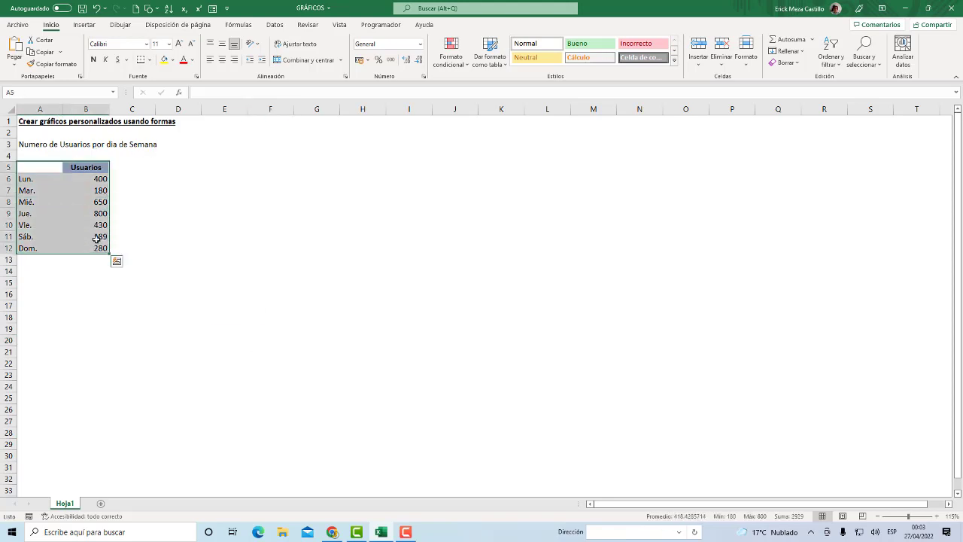
- Insert a 2-D clustered column chart of users per weekday and move it beside the table
{"action": "left_click", "coordinate": [84, 24]}
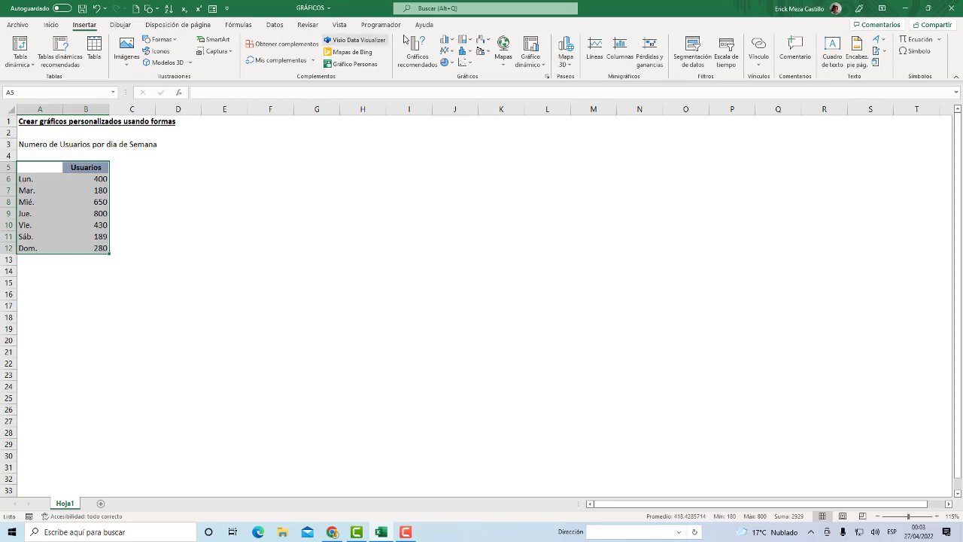
{"action": "left_click", "coordinate": [445, 39]}
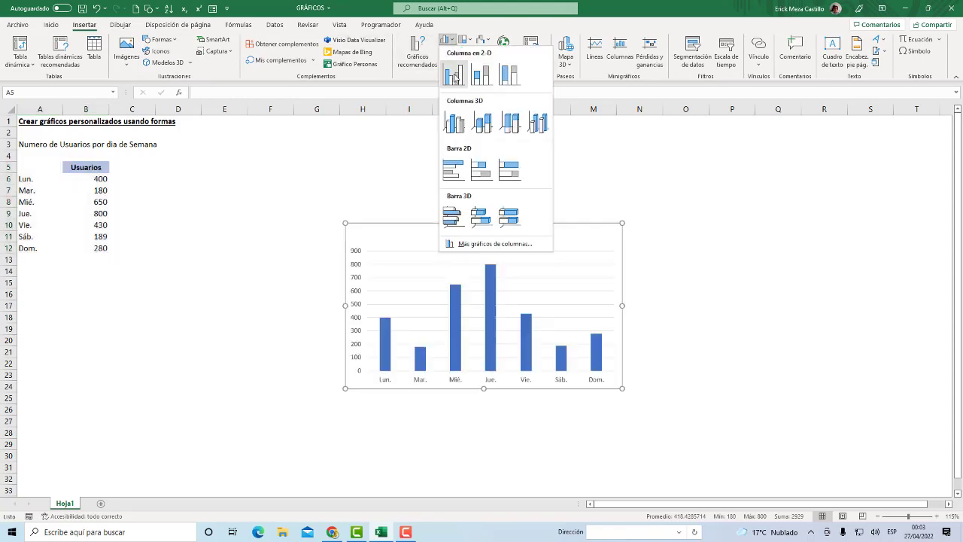
{"action": "left_click", "coordinate": [454, 73]}
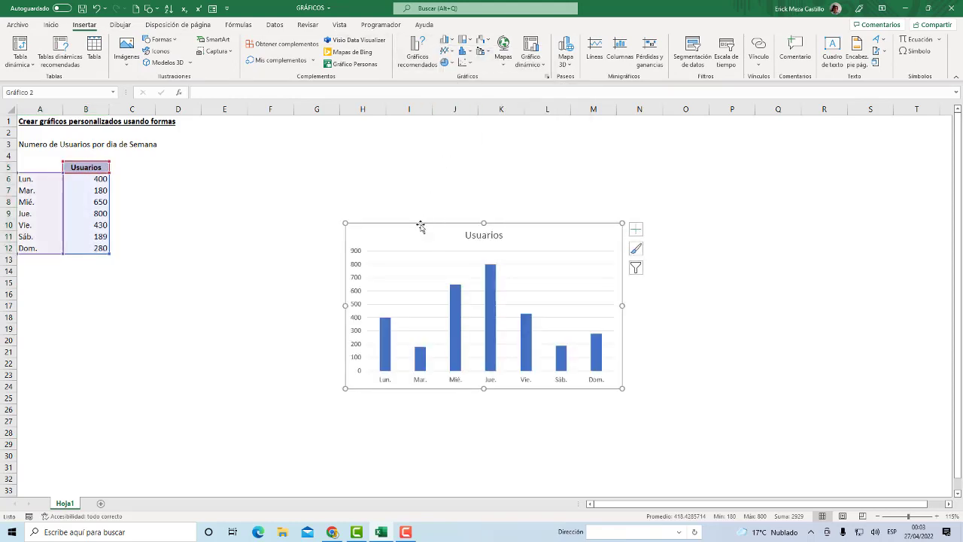
{"action": "mouse_move", "coordinate": [423, 219]}
{"action": "left_mouse_down"}
{"action": "mouse_move", "coordinate": [263, 166]}
{"action": "mouse_move", "coordinate": [271, 157]}
{"action": "left_mouse_up"}
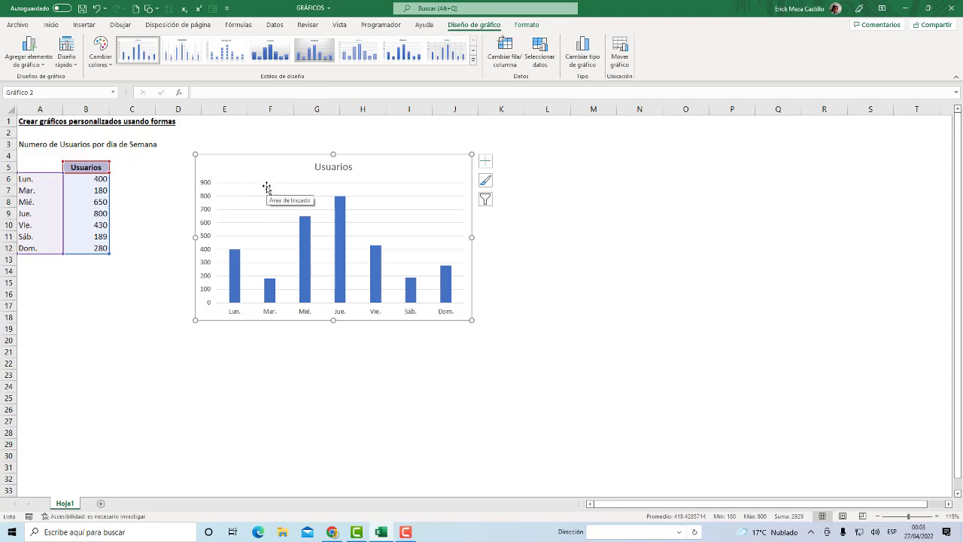
- Delete the chart's horizontal gridlines
{"action": "left_click", "coordinate": [264, 188]}
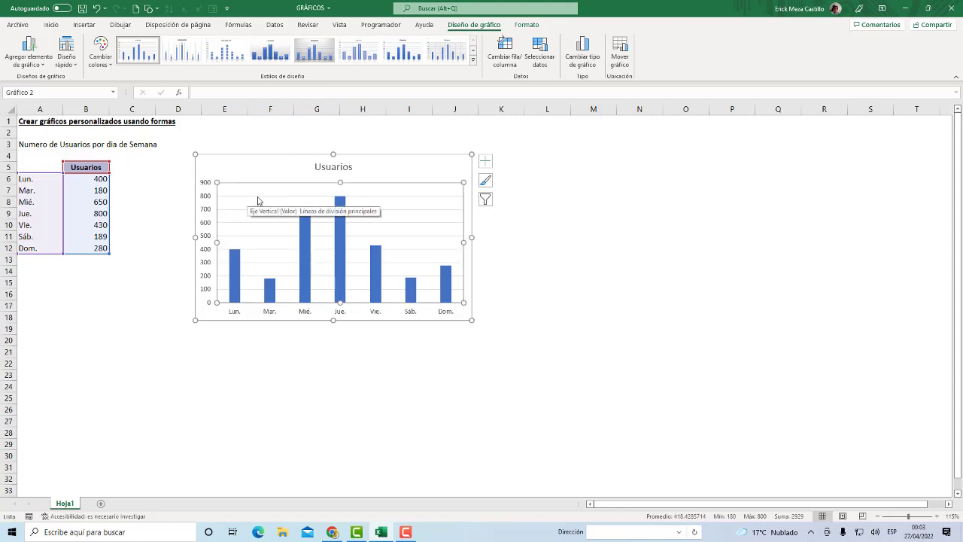
{"action": "left_click", "coordinate": [257, 197]}
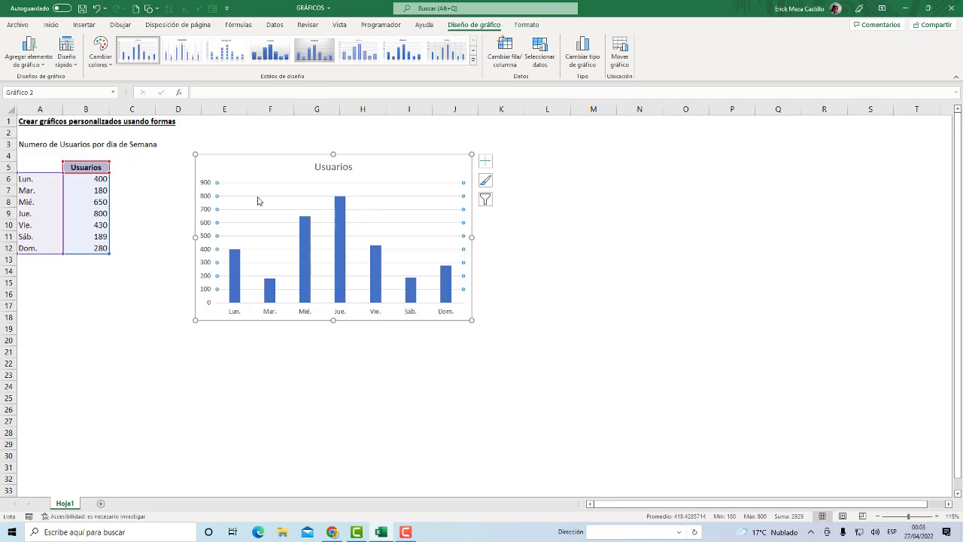
{"action": "key", "text": "Delete"}
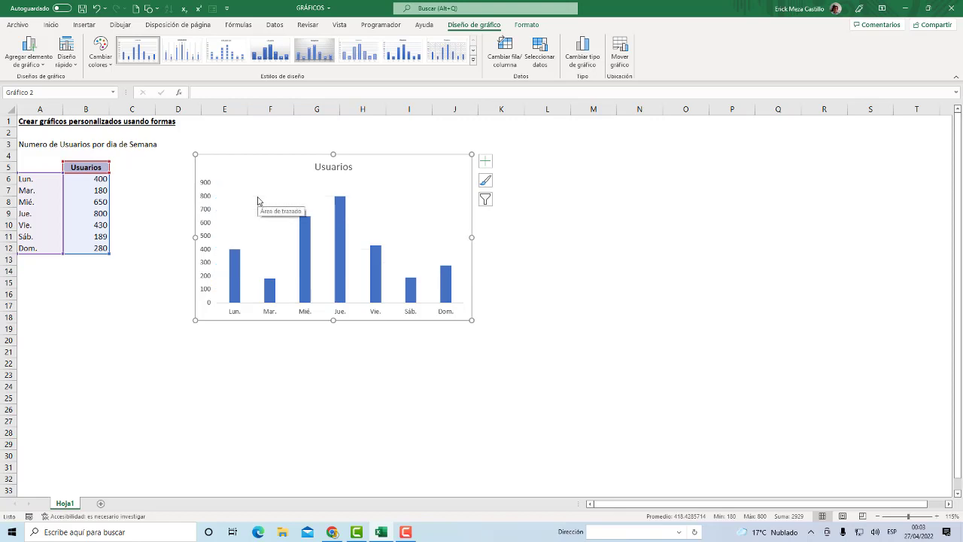
- Delete the chart's vertical value axis
{"action": "left_click", "coordinate": [211, 205]}
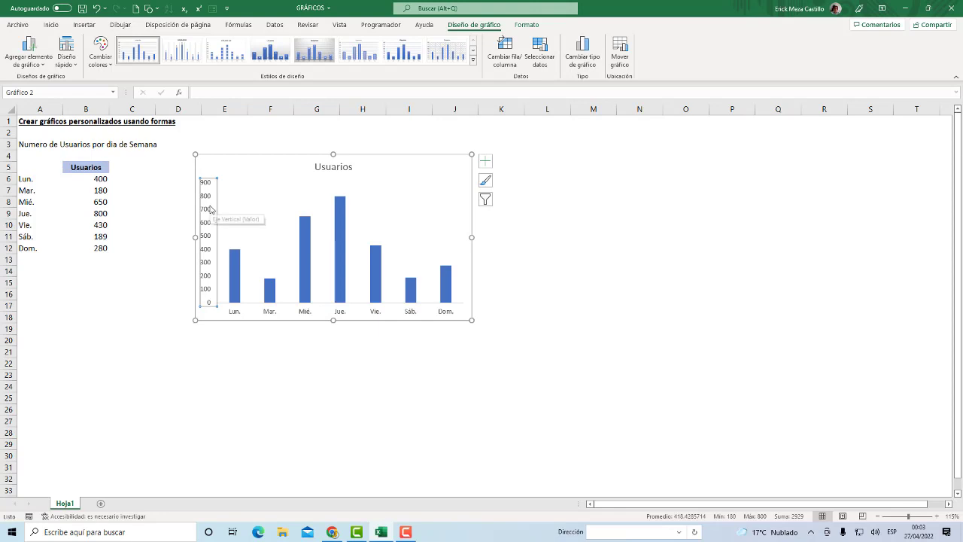
{"action": "left_click", "coordinate": [215, 211]}
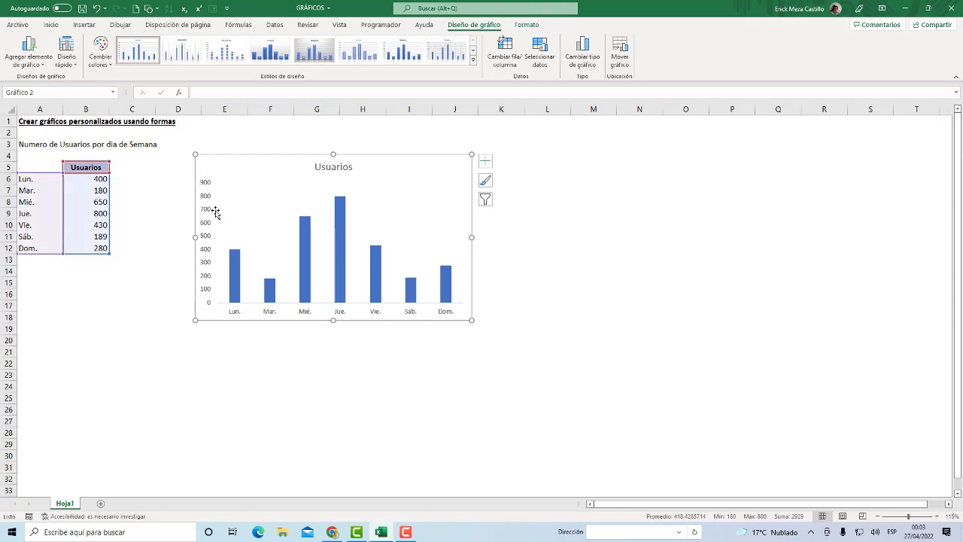
{"action": "left_click", "coordinate": [215, 211]}
{"action": "key", "text": "Delete"}
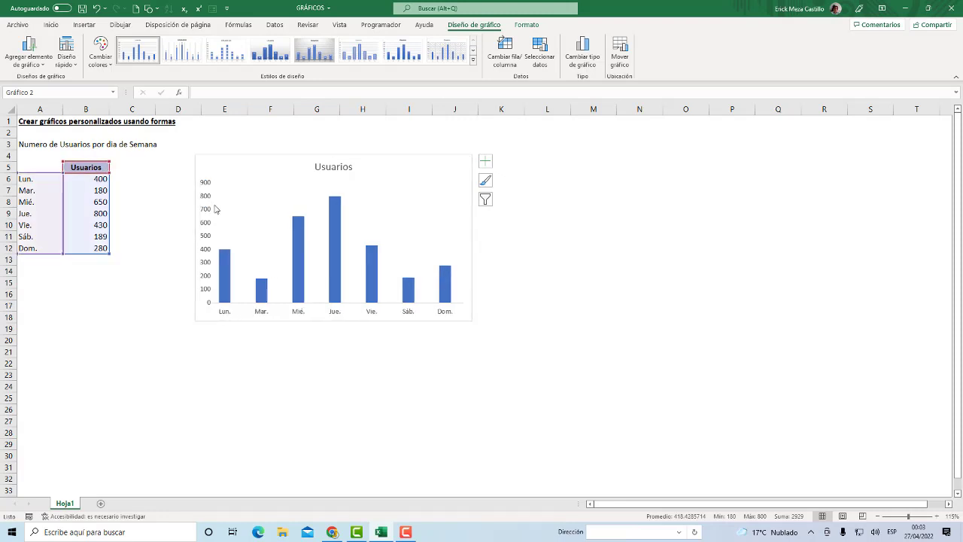
- Add data labels showing each bar's value, from 400 on Lun. to 280 on Dom
{"action": "left_click", "coordinate": [297, 243]}
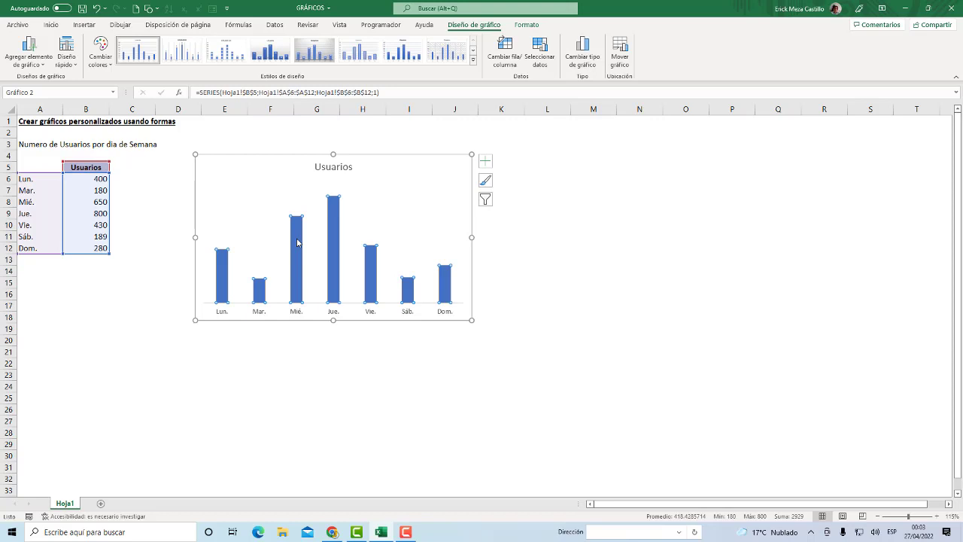
{"action": "right_click", "coordinate": [297, 242]}
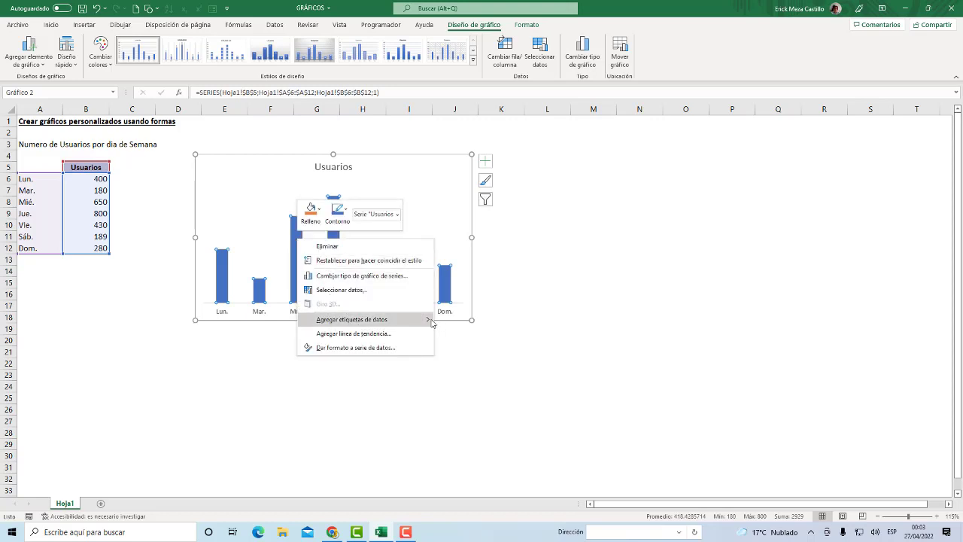
{"action": "mouse_move", "coordinate": [429, 320]}
{"action": "left_click", "coordinate": [462, 322]}
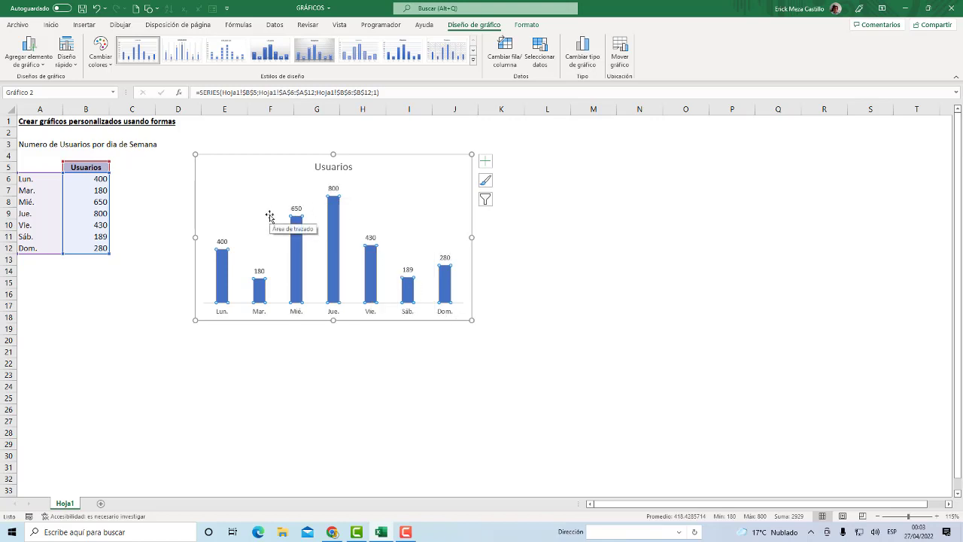
{"action": "right_click", "coordinate": [330, 237]}
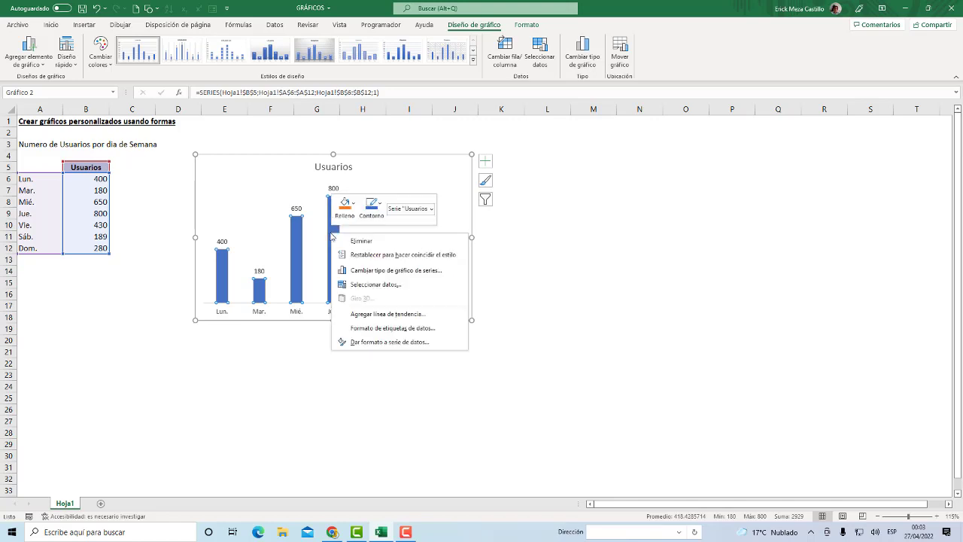
- Change the bar series gap width from 219% to 70% in Format Data Series
{"action": "left_click", "coordinate": [362, 343]}
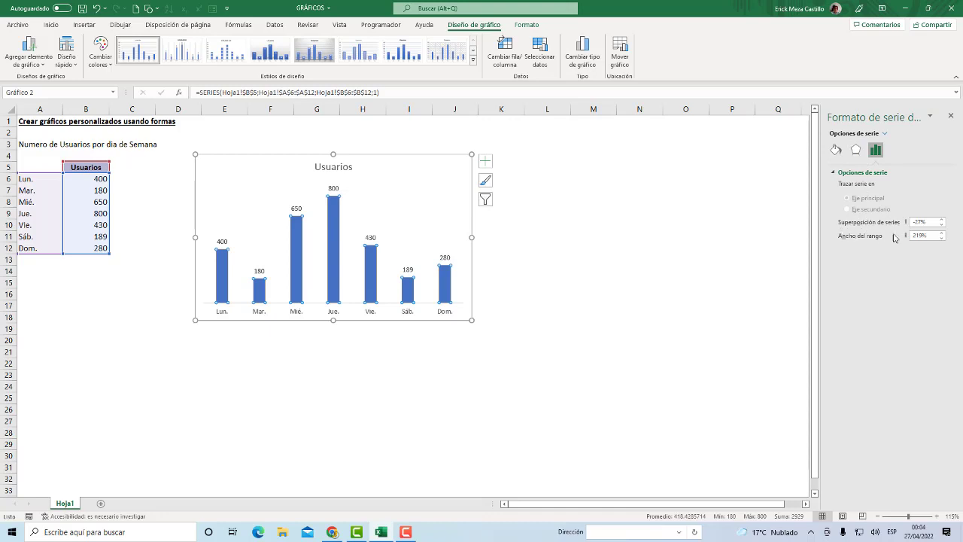
{"action": "left_click_drag", "start_coordinate": [927, 234], "coordinate": [888, 228]}
{"action": "type", "text": "70"}
{"action": "key", "text": "Return"}
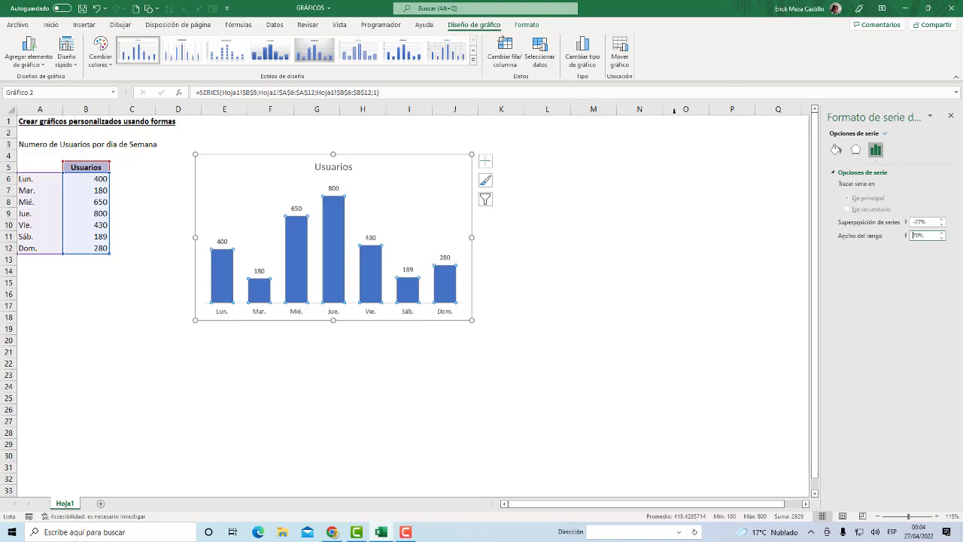
- Link the chart title to cell A3 so it reads 'Numero de Usuarios por día de Semana'
{"action": "left_click", "coordinate": [321, 170]}
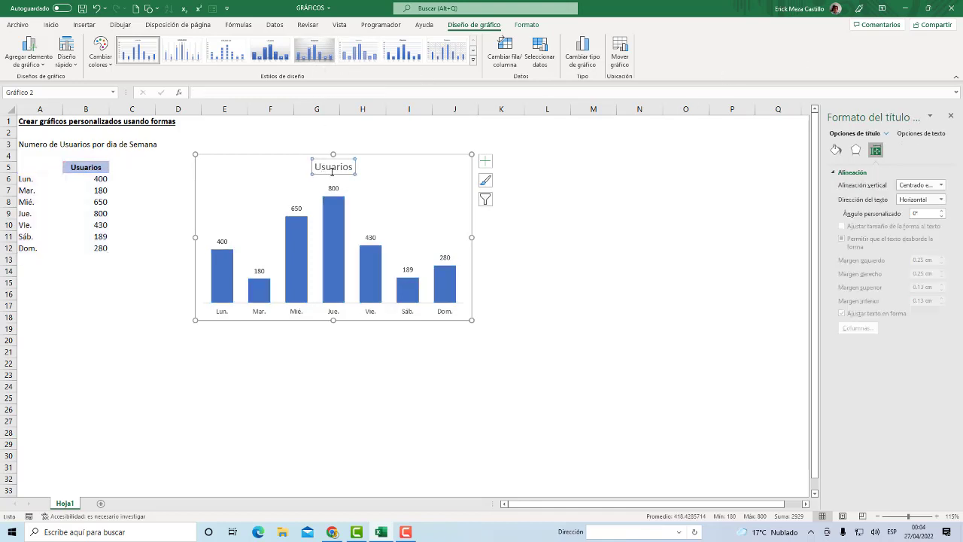
{"action": "left_click", "coordinate": [220, 94]}
{"action": "type", "text": "="}
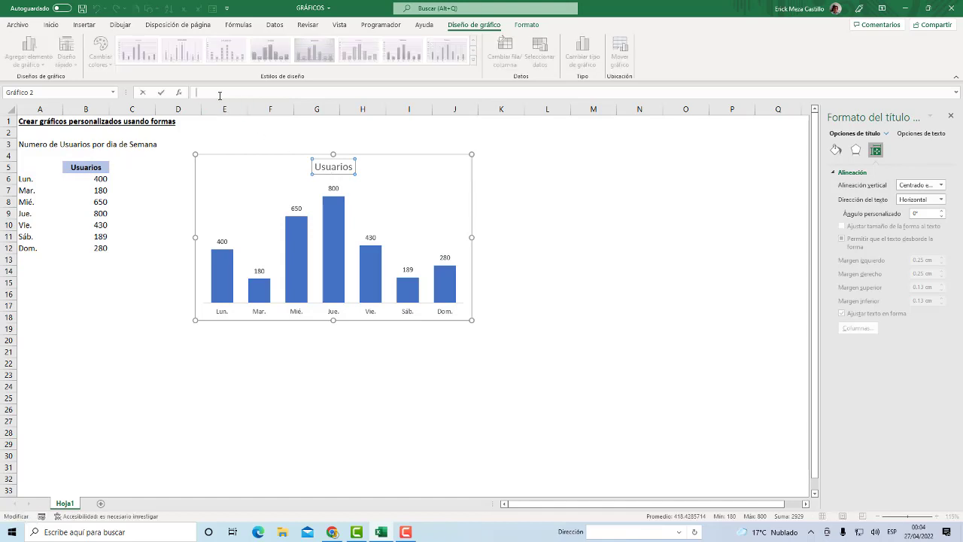
{"action": "left_click", "coordinate": [22, 144]}
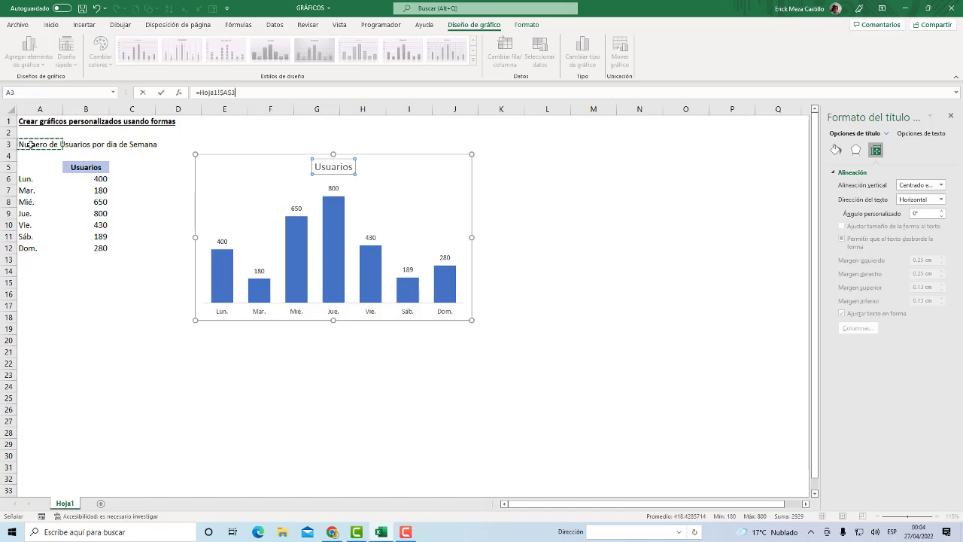
{"action": "key", "text": "Return"}
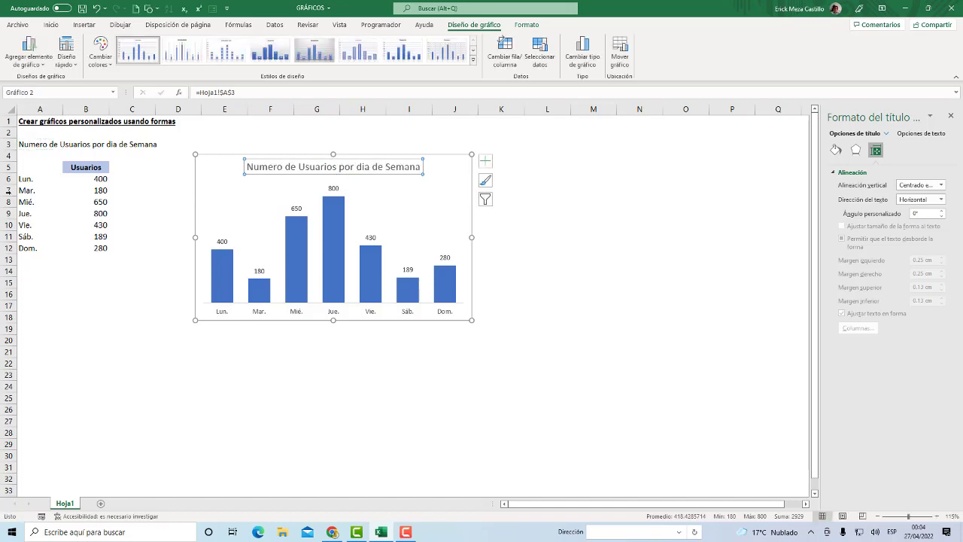
{"action": "left_click", "coordinate": [529, 211]}
{"action": "left_click", "coordinate": [331, 207]}
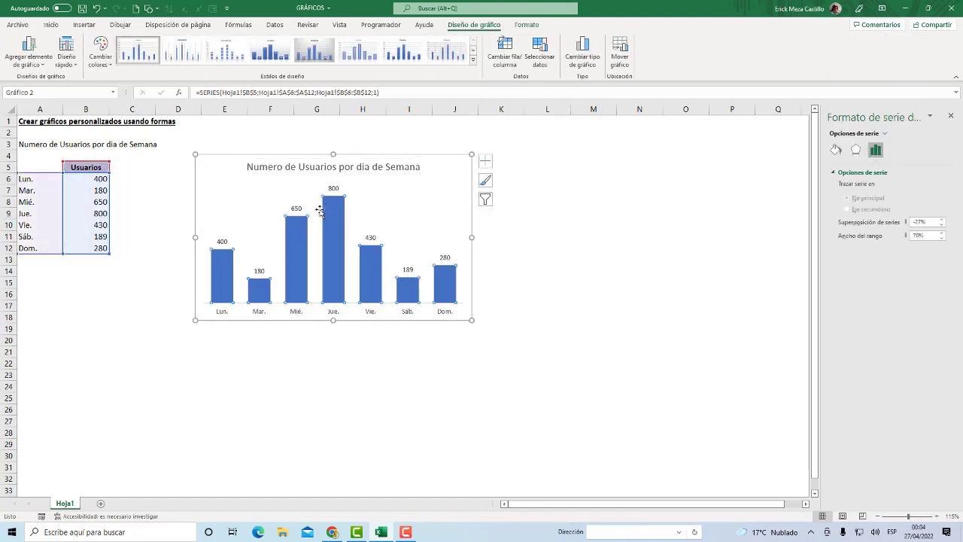
- Fill the bars with the dark gray Gris claro, Fondo 2, Oscuro 50%
{"action": "left_click", "coordinate": [837, 151]}
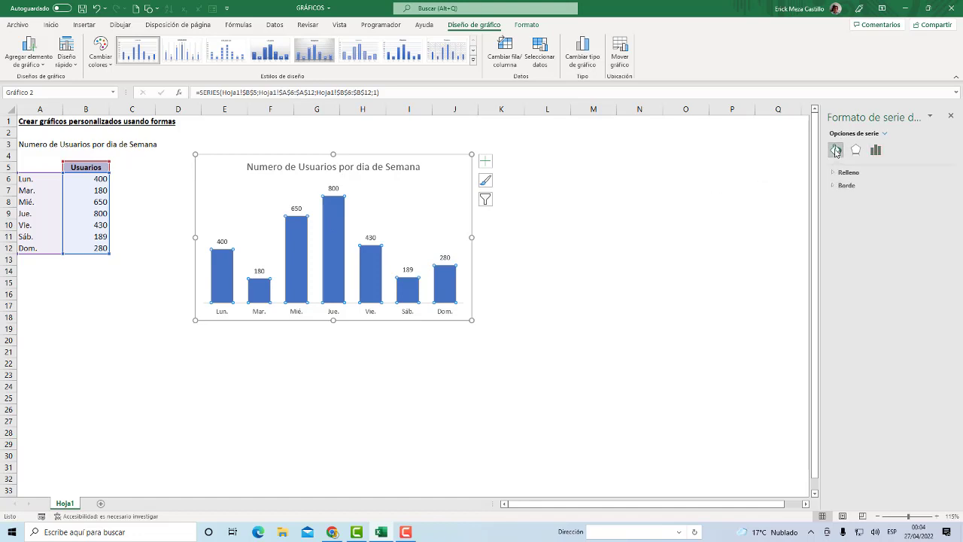
{"action": "left_click", "coordinate": [838, 172]}
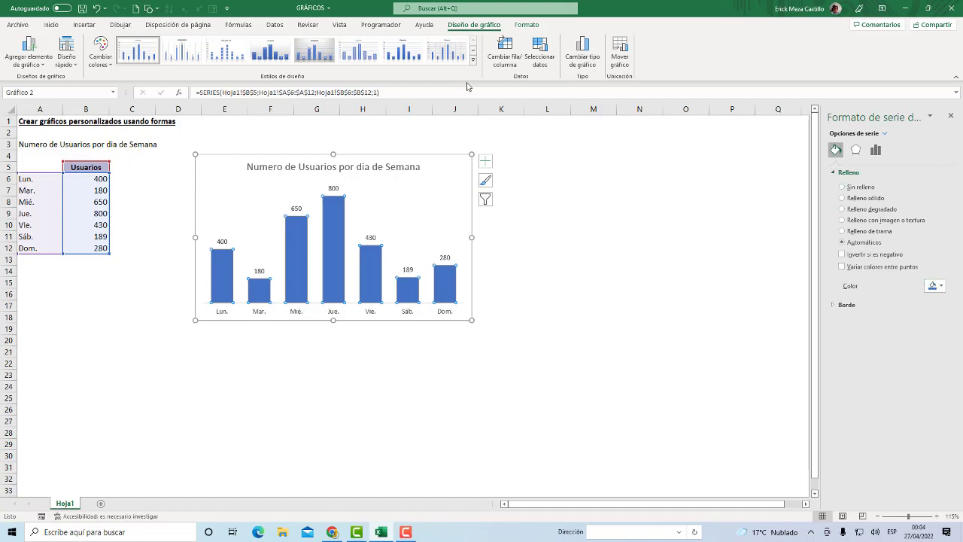
{"action": "left_click", "coordinate": [525, 26]}
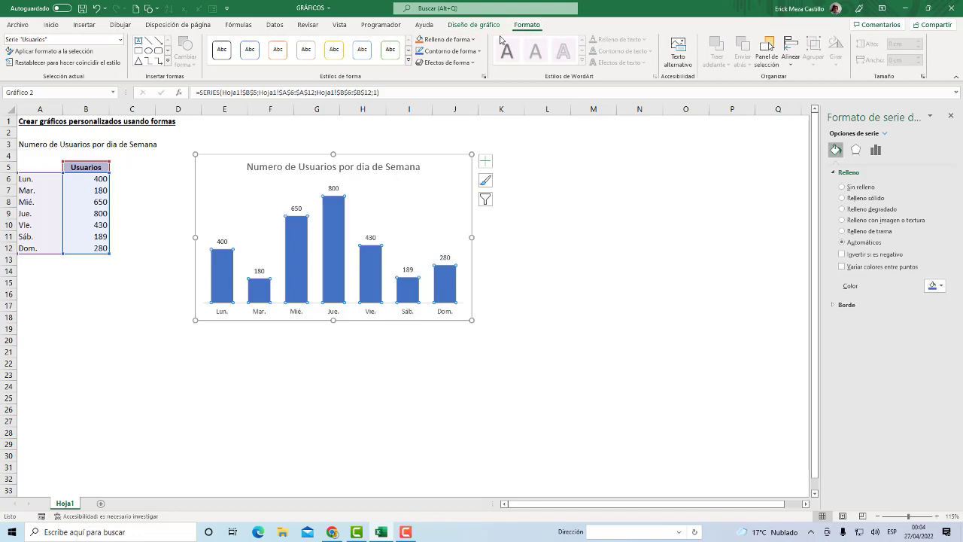
{"action": "left_click", "coordinate": [476, 40]}
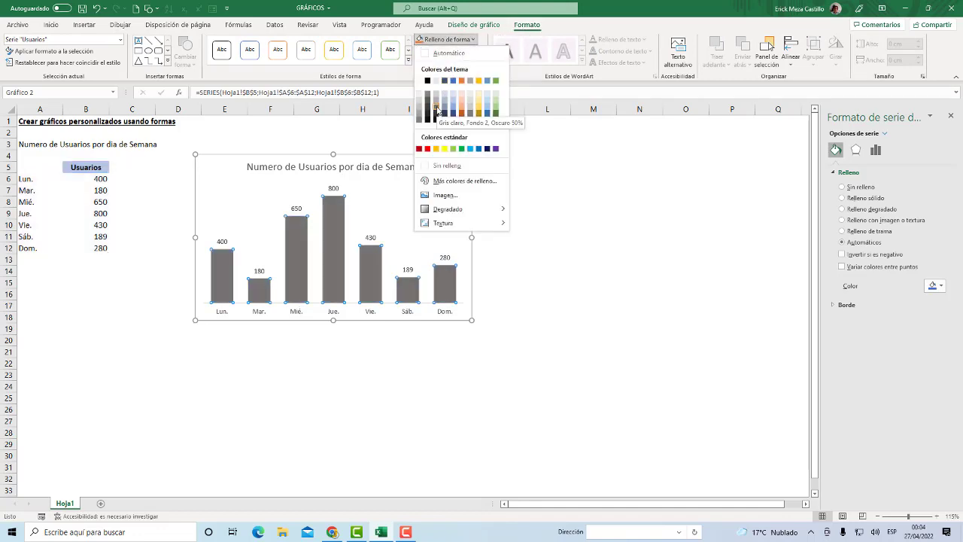
{"action": "left_click", "coordinate": [436, 109]}
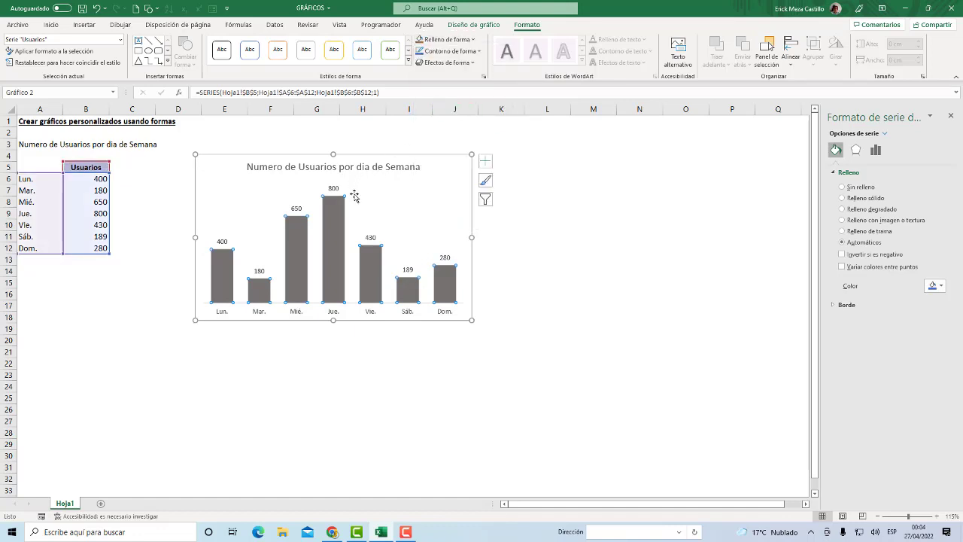
{"action": "left_click", "coordinate": [526, 305]}
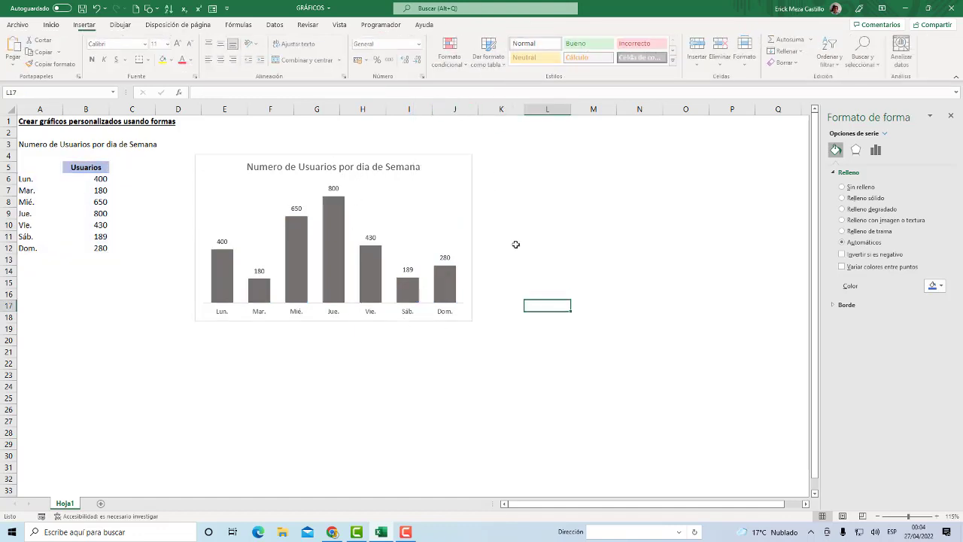
- Check the Jue. and Mar. values in B9 and B7, then select the whole chart area
{"action": "left_click", "coordinate": [329, 222]}
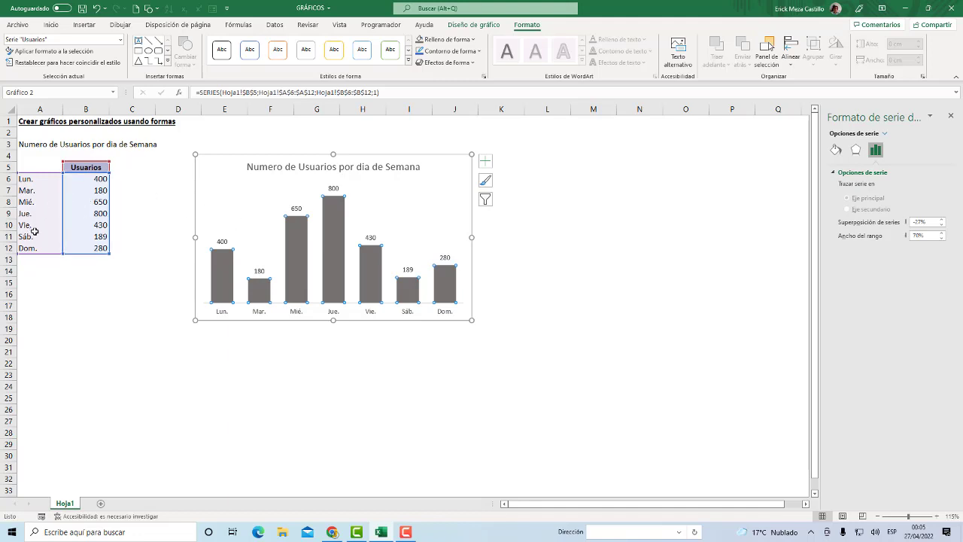
{"action": "left_click", "coordinate": [88, 214]}
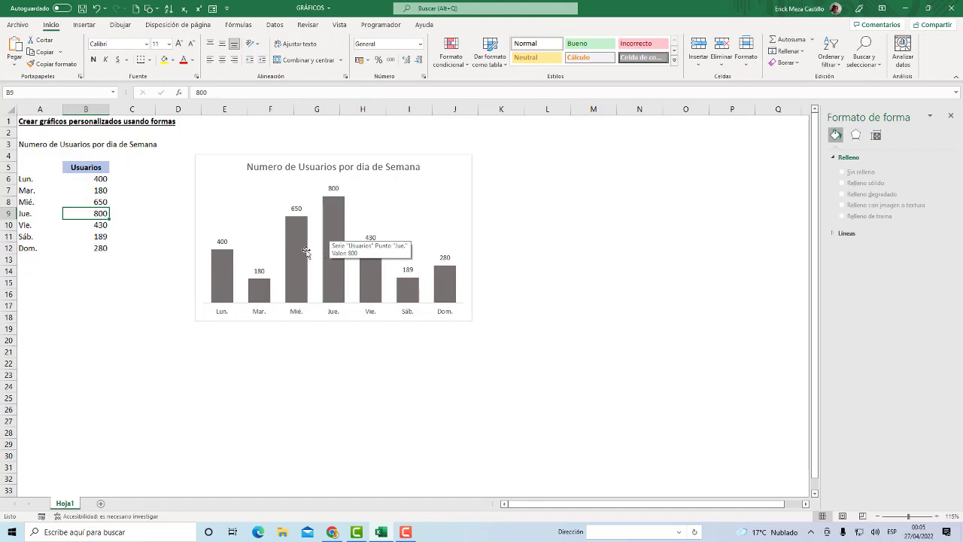
{"action": "mouse_move", "coordinate": [332, 214]}
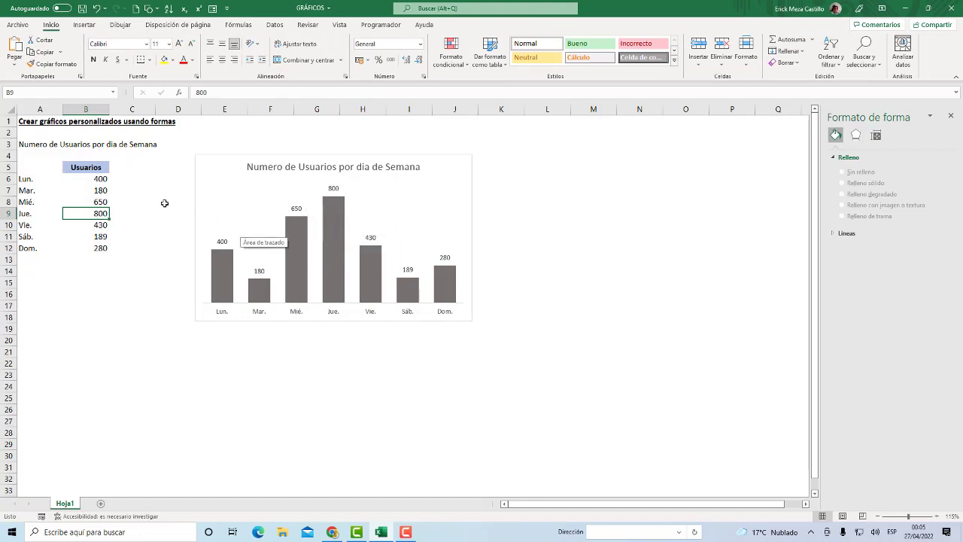
{"action": "left_click", "coordinate": [89, 193]}
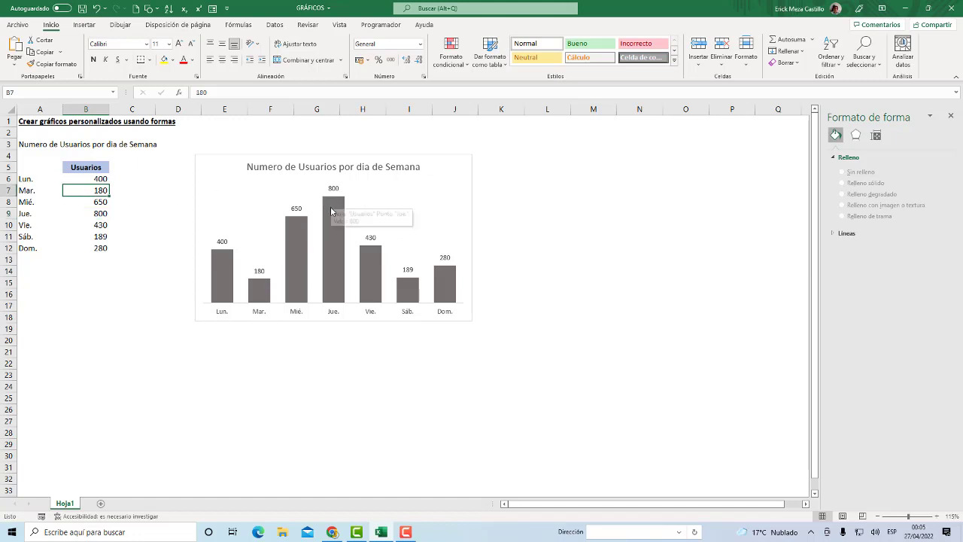
{"action": "mouse_move", "coordinate": [326, 237]}
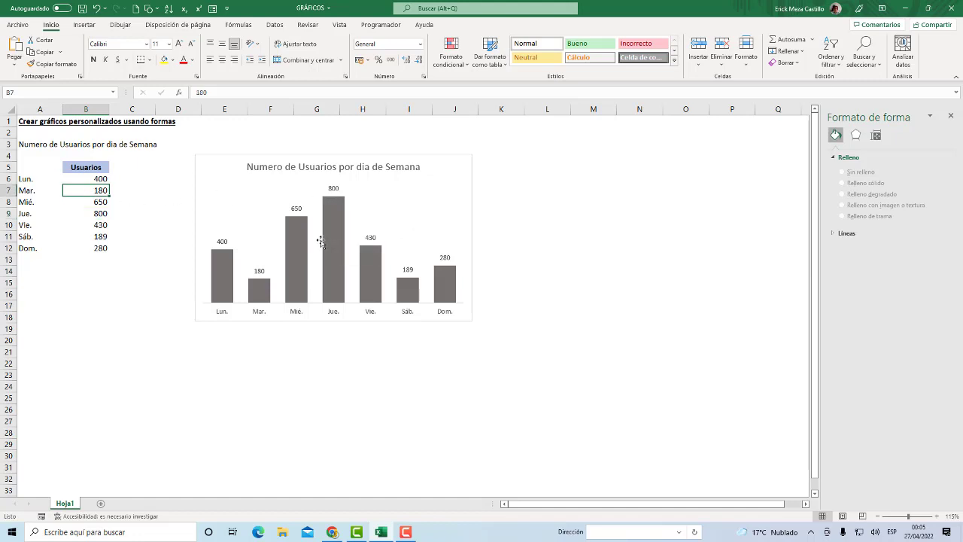
{"action": "left_click", "coordinate": [239, 154]}
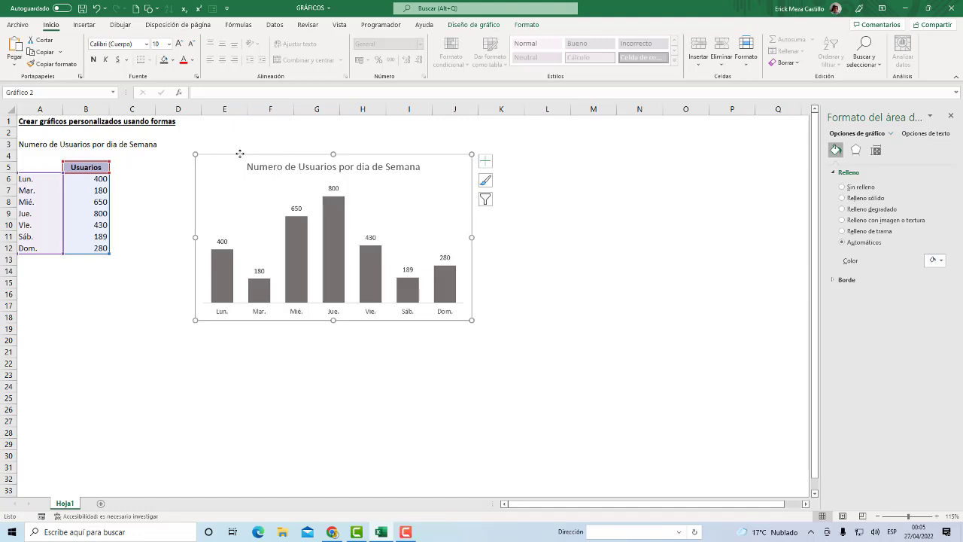
- Set the chart's shape outline to Sin contorno to remove its border
{"action": "left_click", "coordinate": [526, 24]}
{"action": "left_click", "coordinate": [437, 53]}
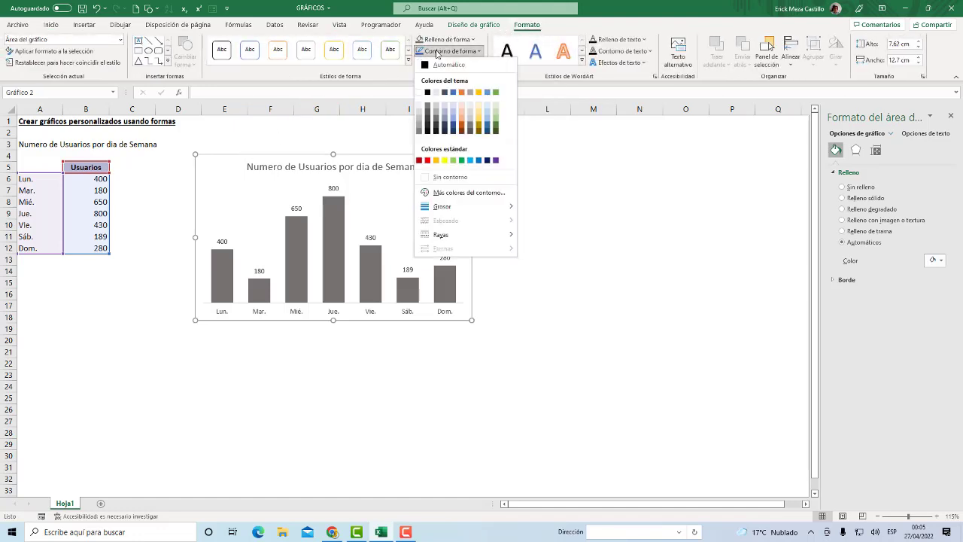
{"action": "left_click", "coordinate": [450, 177]}
{"action": "left_click", "coordinate": [518, 238]}
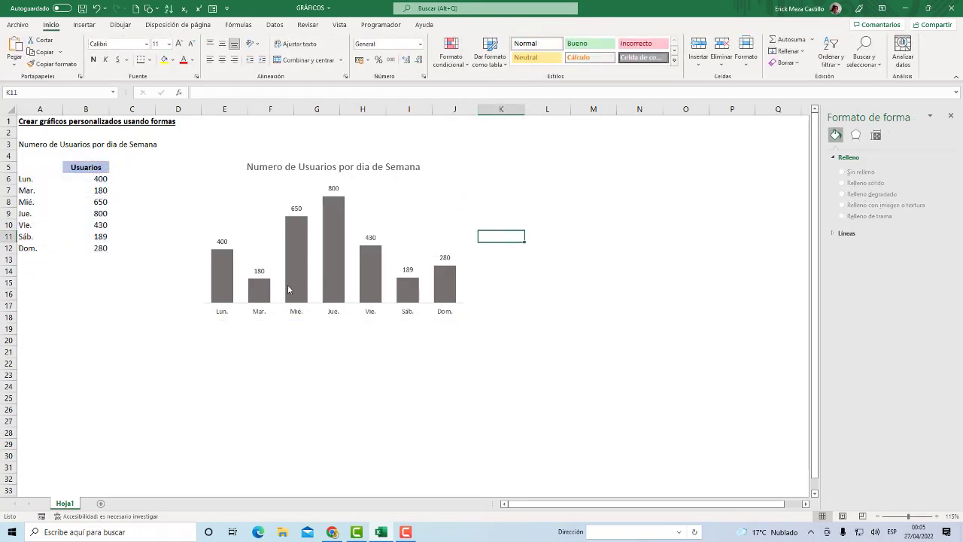
{"action": "mouse_move", "coordinate": [289, 290]}
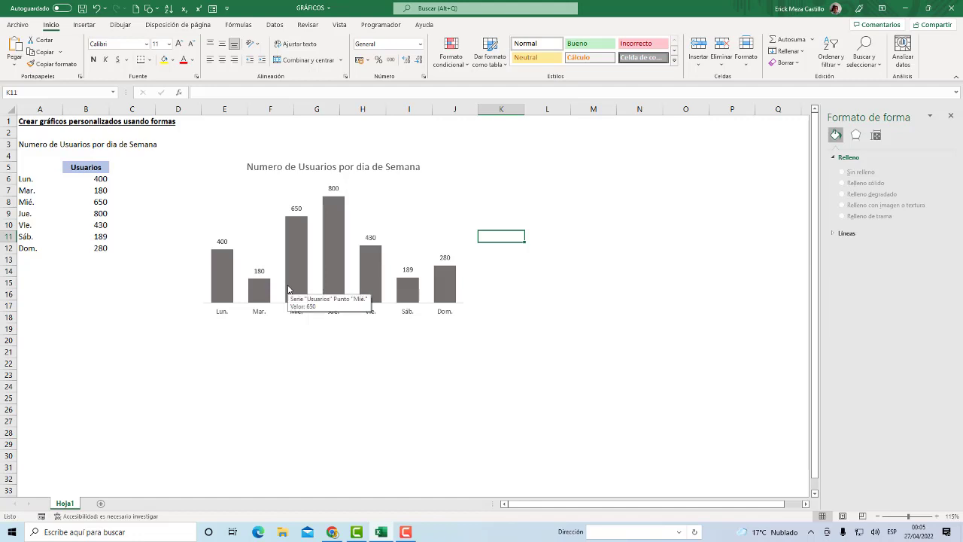
- Change the Mié. users value in B8 to 850
{"action": "left_click", "coordinate": [100, 214]}
{"action": "left_click", "coordinate": [98, 203]}
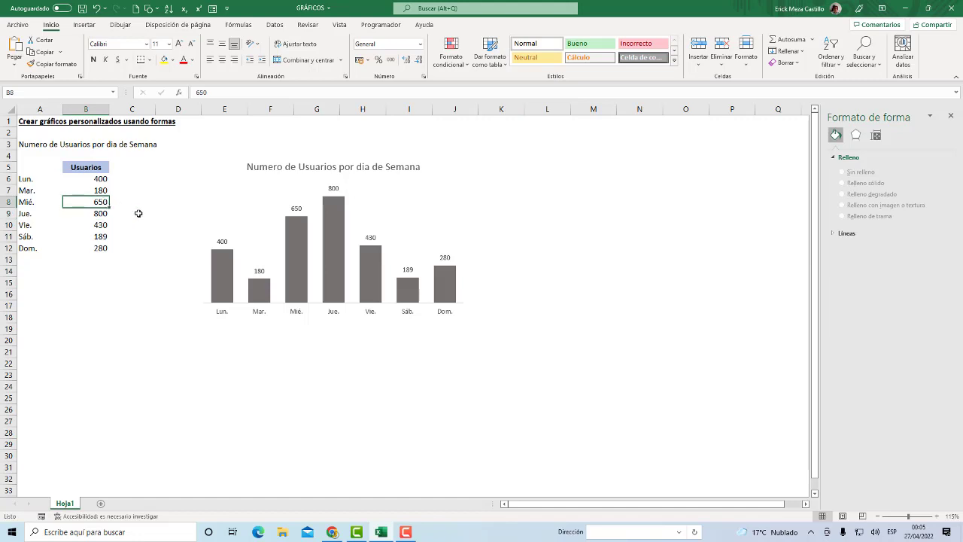
{"action": "type", "text": "850"}
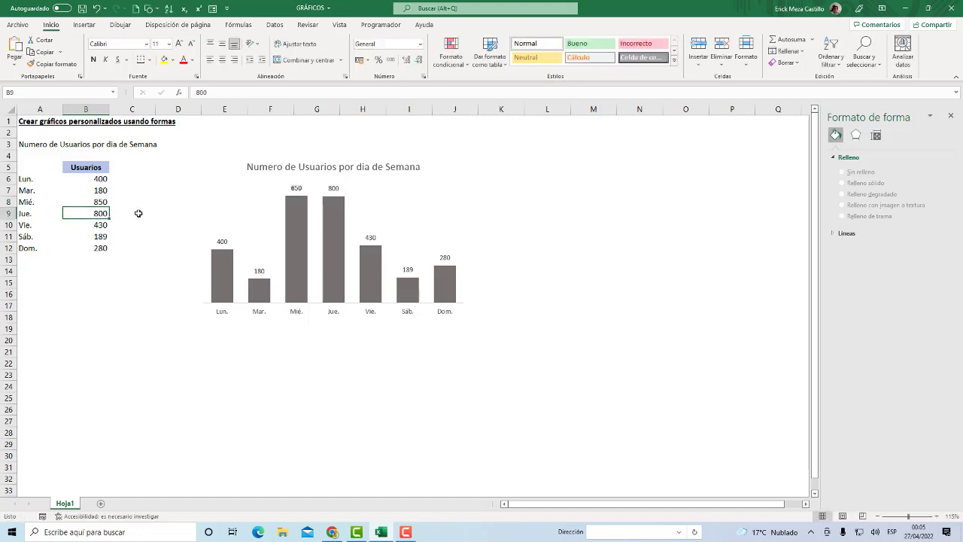
{"action": "key", "text": "Return"}
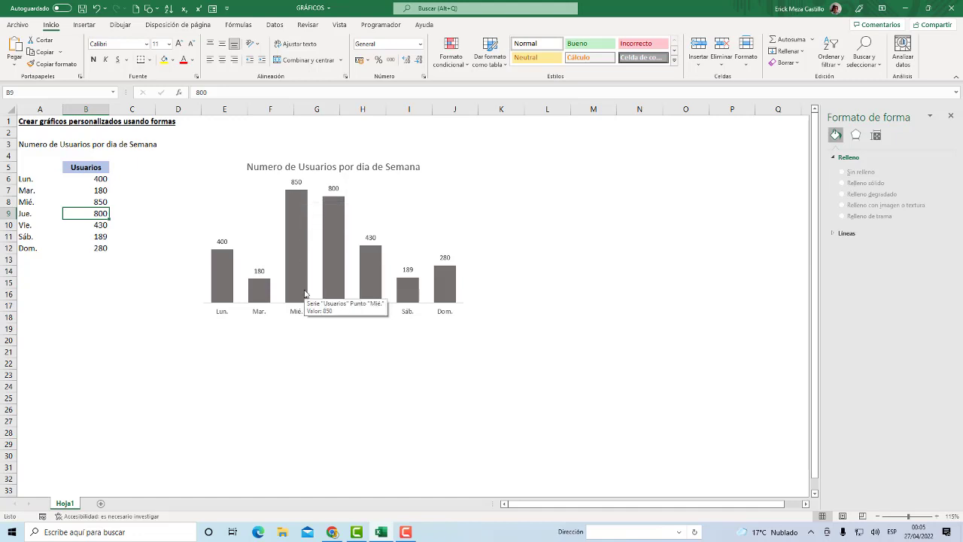
- Enter the heading Max in cell C5
{"action": "left_click", "coordinate": [131, 168]}
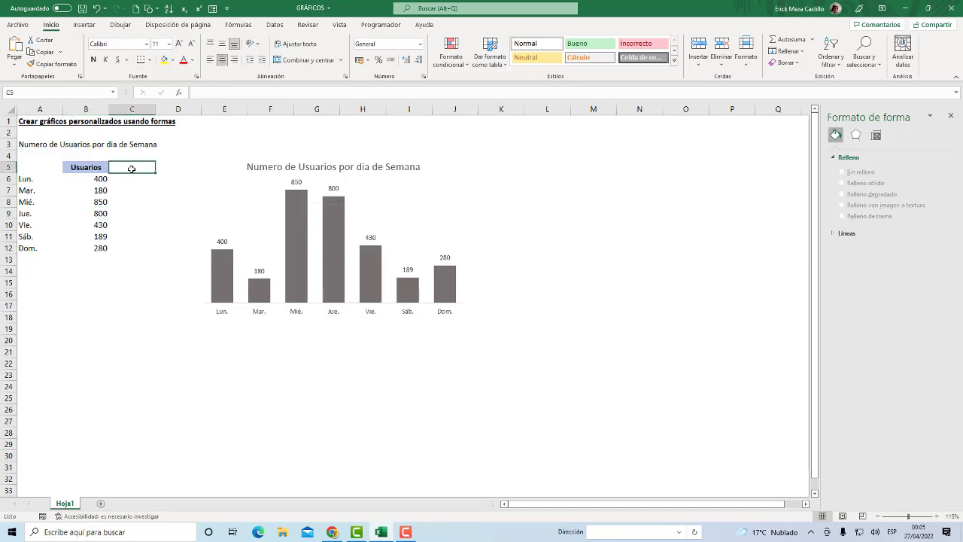
{"action": "type", "text": "Max"}
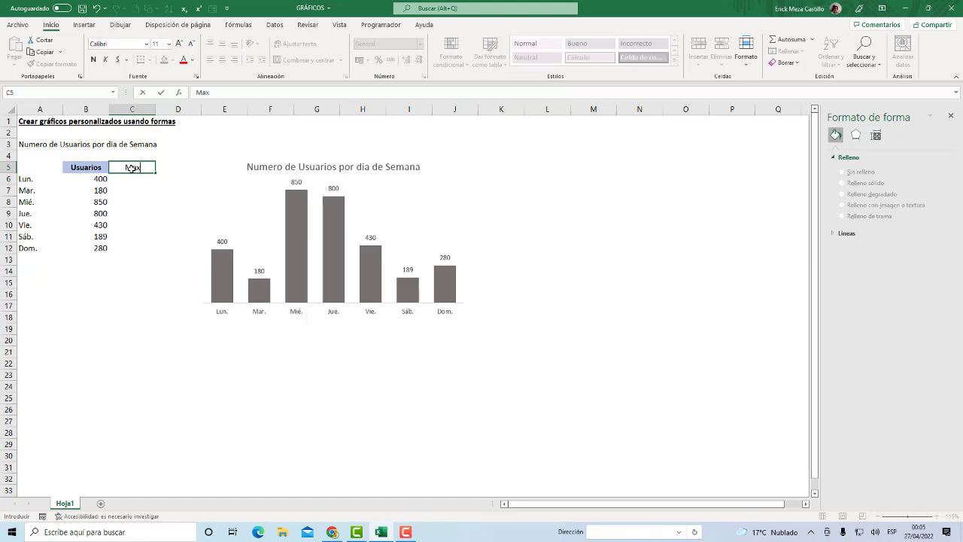
{"action": "key", "text": "Return"}
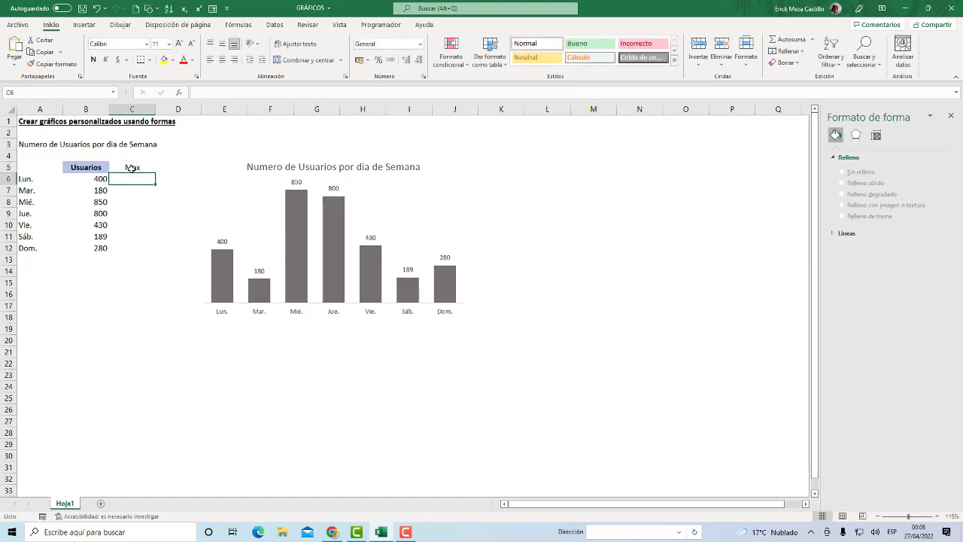
- Enter =SI(B6=MAX($B$6:$B$12);B6;0) in C6 and fill it down to C12
{"action": "type", "text": "=si("}
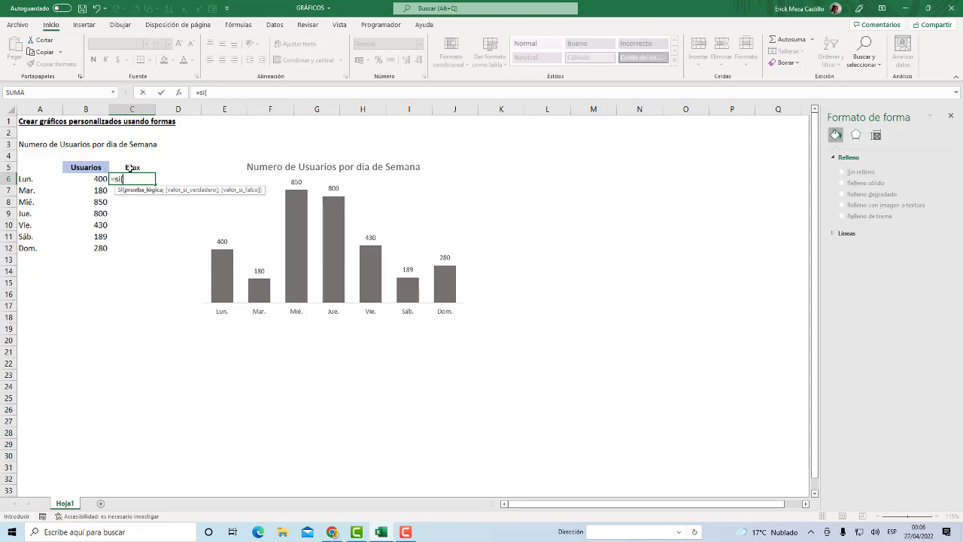
{"action": "left_click", "coordinate": [97, 177]}
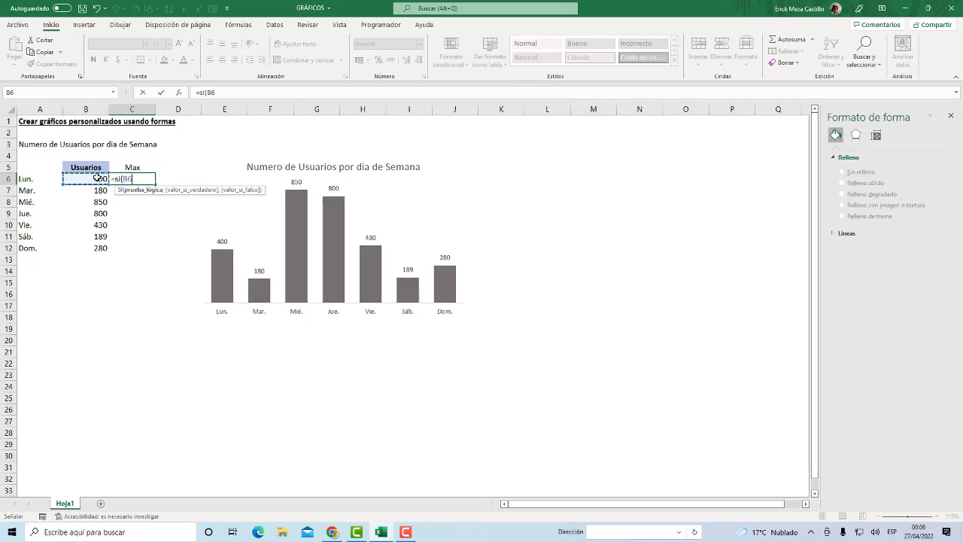
{"action": "type", "text": "=max("}
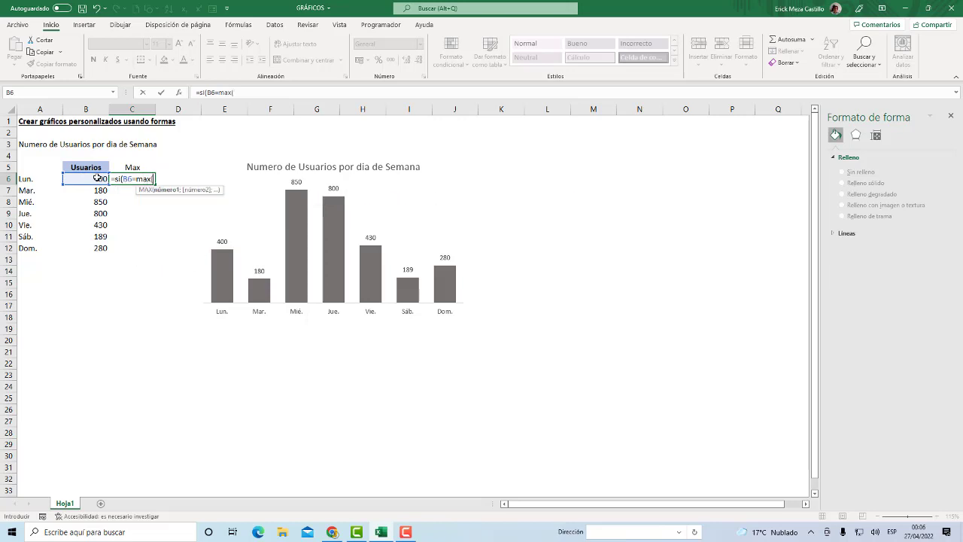
{"action": "left_click_drag", "start_coordinate": [97, 177], "coordinate": [94, 223]}
{"action": "left_click_drag", "start_coordinate": [93, 245], "coordinate": [94, 245]}
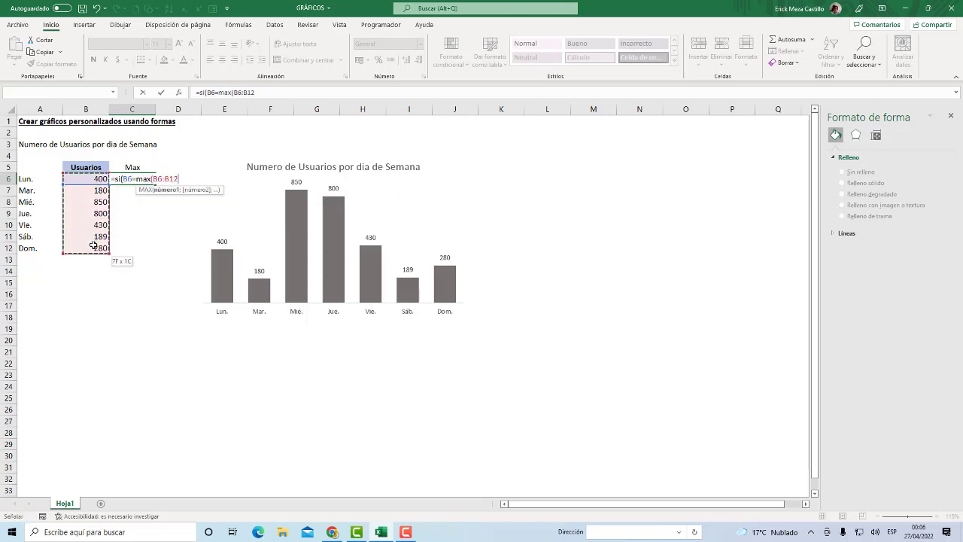
{"action": "key", "text": "F4"}
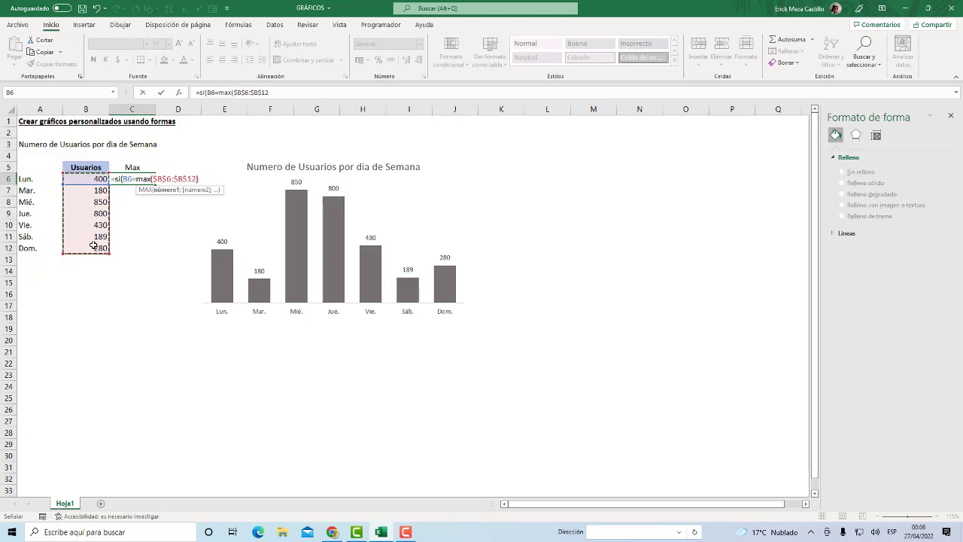
{"action": "type", "text": ");"}
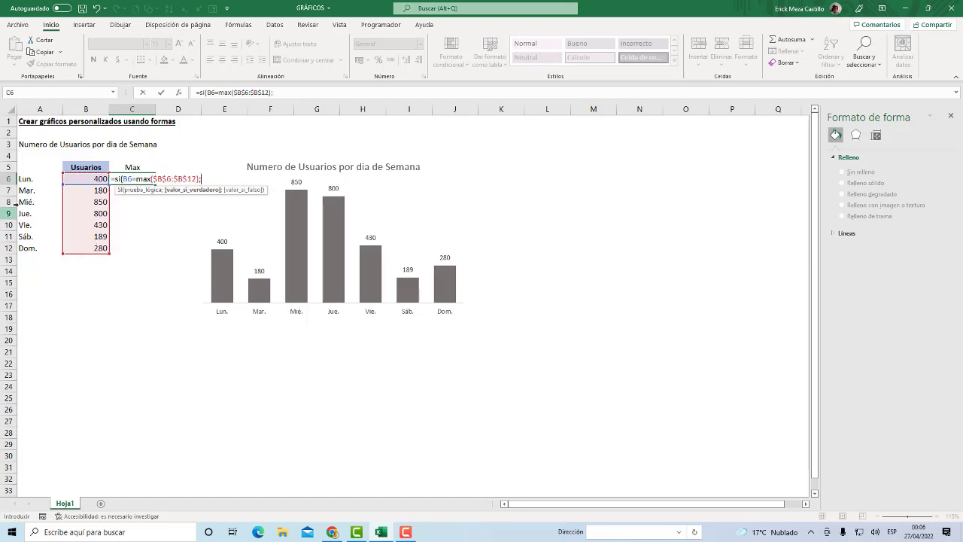
{"action": "left_click", "coordinate": [89, 176]}
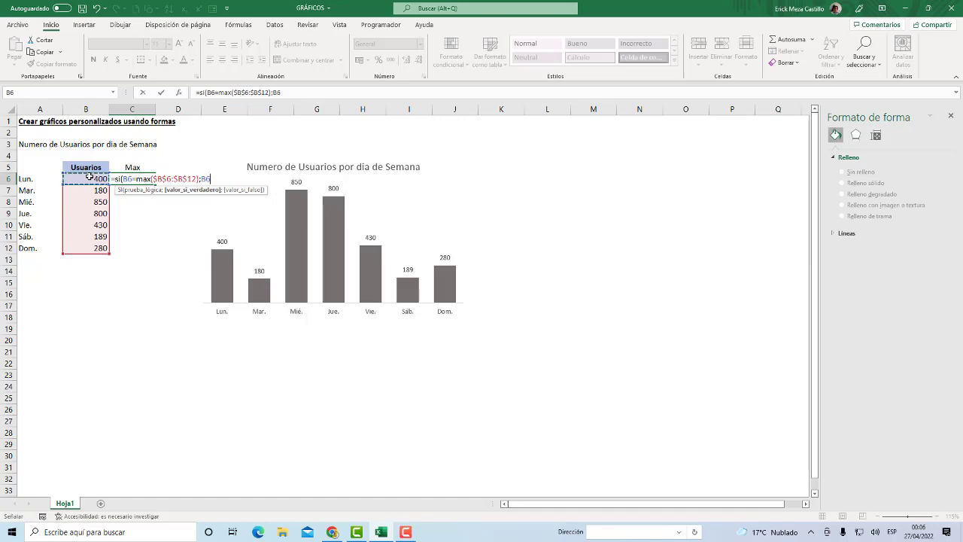
{"action": "type", "text": ";0"}
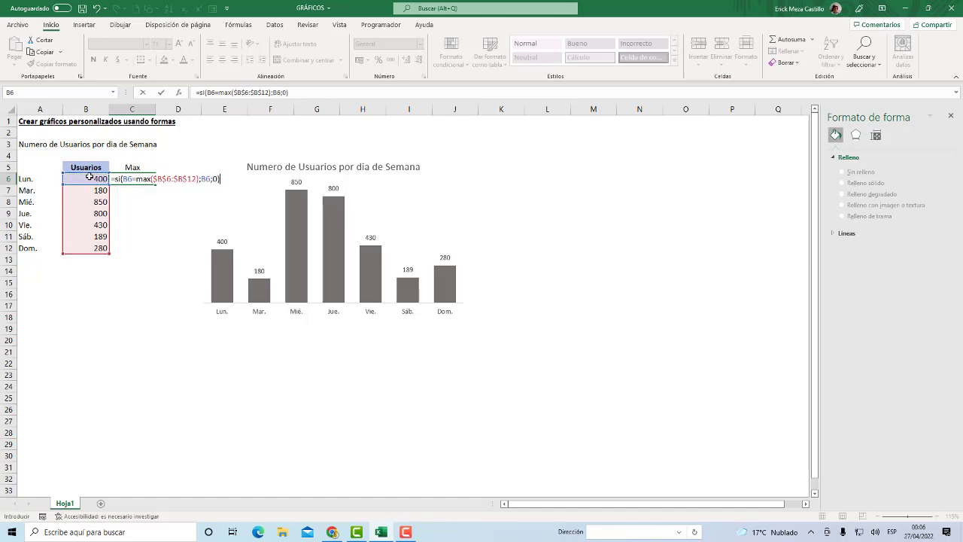
{"action": "key", "text": "Return"}
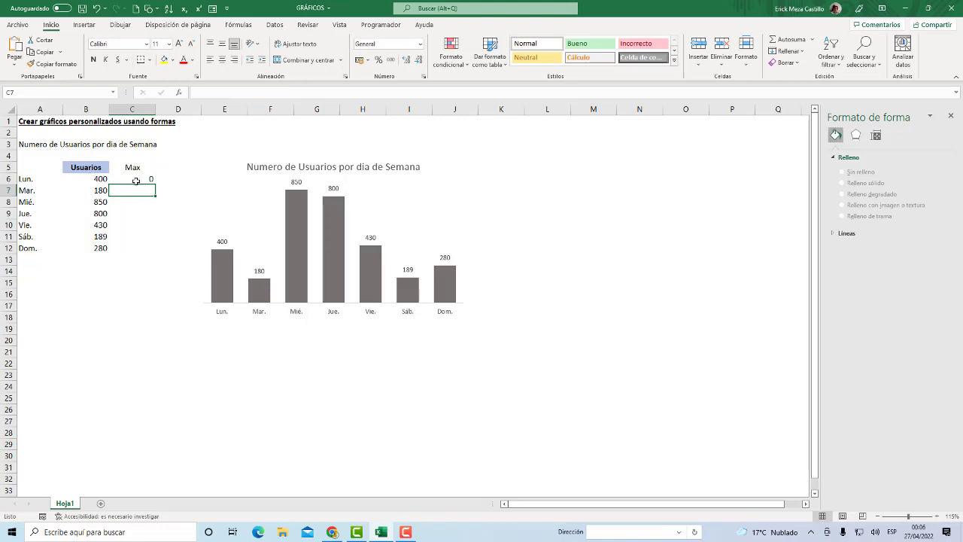
{"action": "left_click", "coordinate": [139, 180]}
{"action": "left_click_drag", "start_coordinate": [156, 183], "coordinate": [144, 256]}
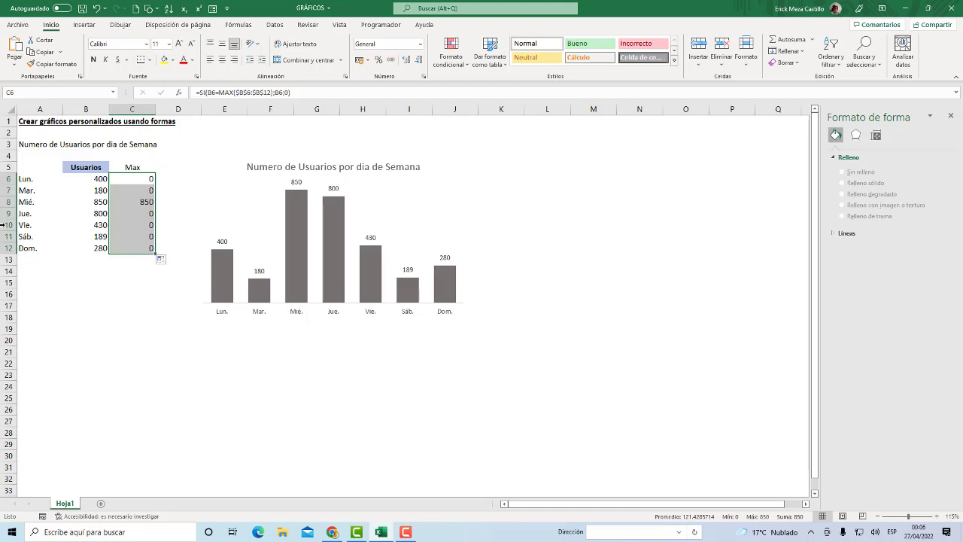
- Enter Vie.'s users in B10 as 600, then correct it to 900
{"action": "left_click", "coordinate": [101, 227]}
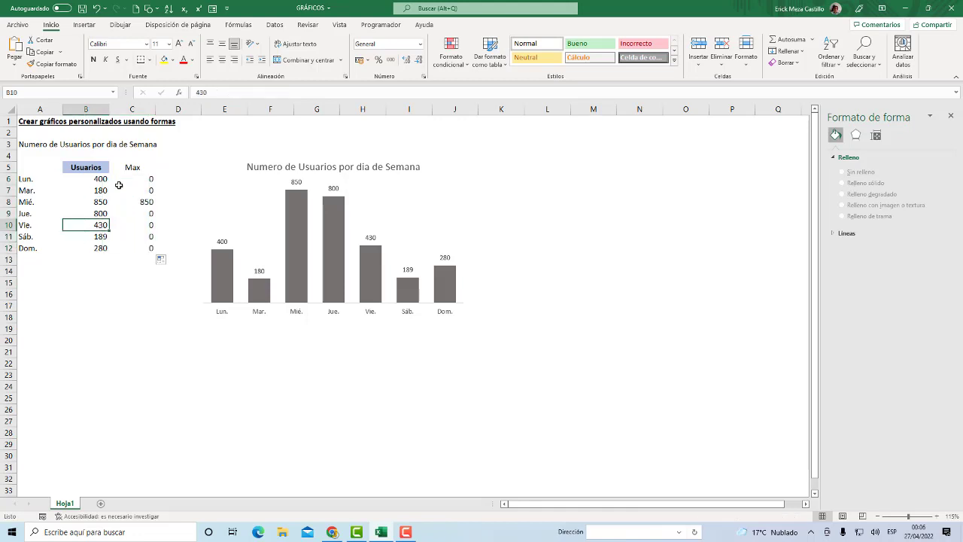
{"action": "type", "text": "600"}
{"action": "key", "text": "Return"}
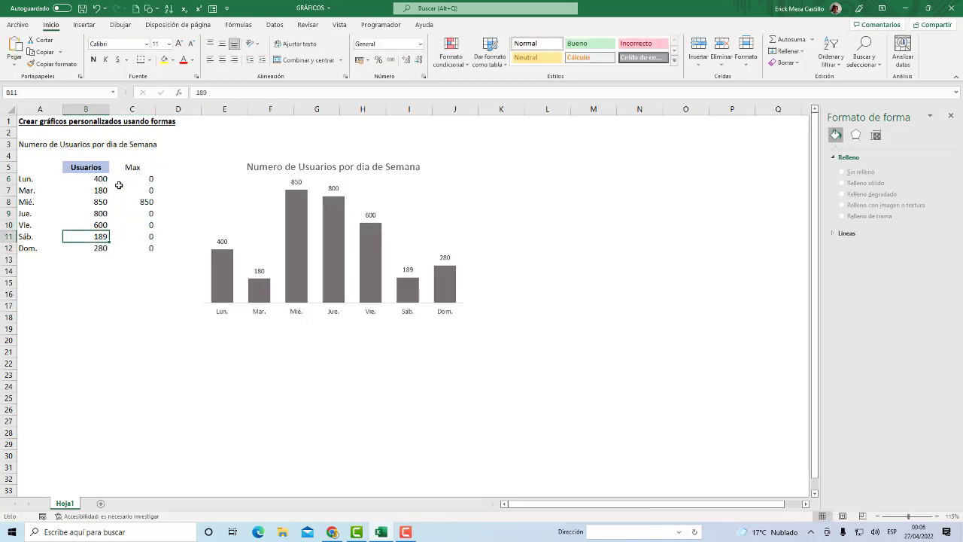
{"action": "key", "text": "Up"}
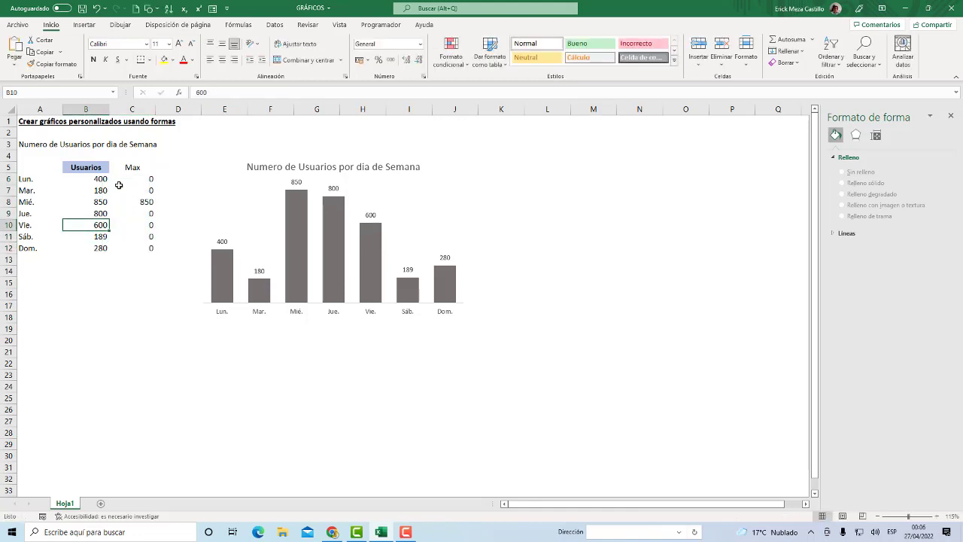
{"action": "type", "text": "900"}
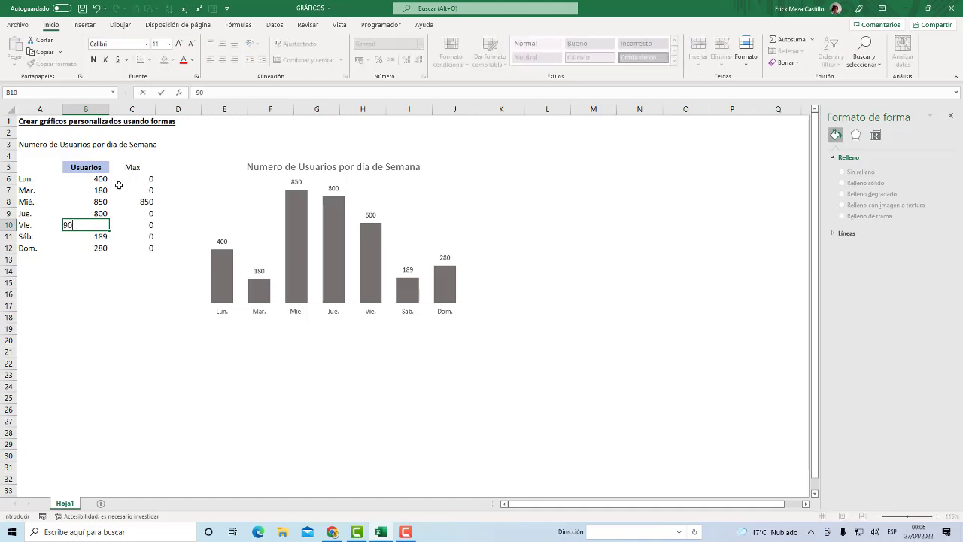
{"action": "key", "text": "Return"}
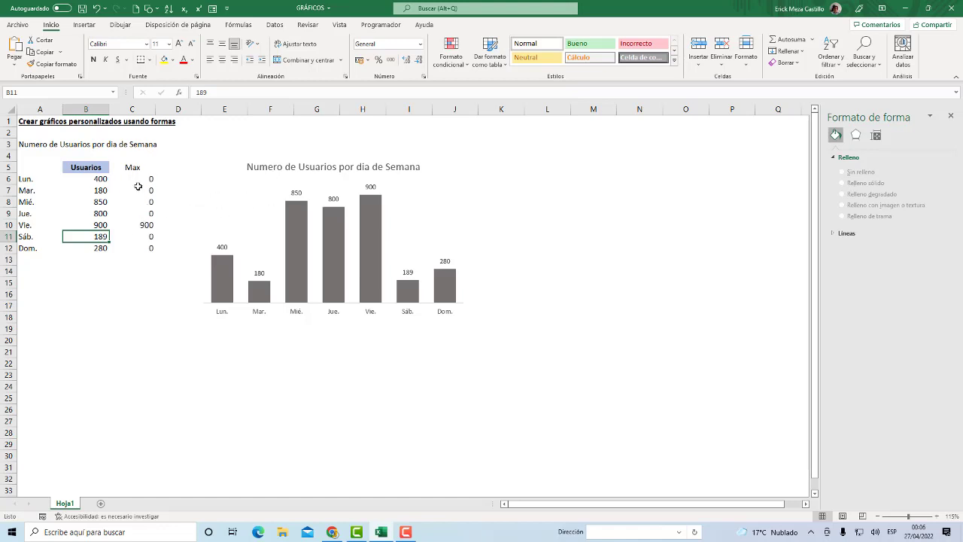
- Add a chart series named from C5 (Max) with values C6:C12
{"action": "left_click", "coordinate": [274, 211]}
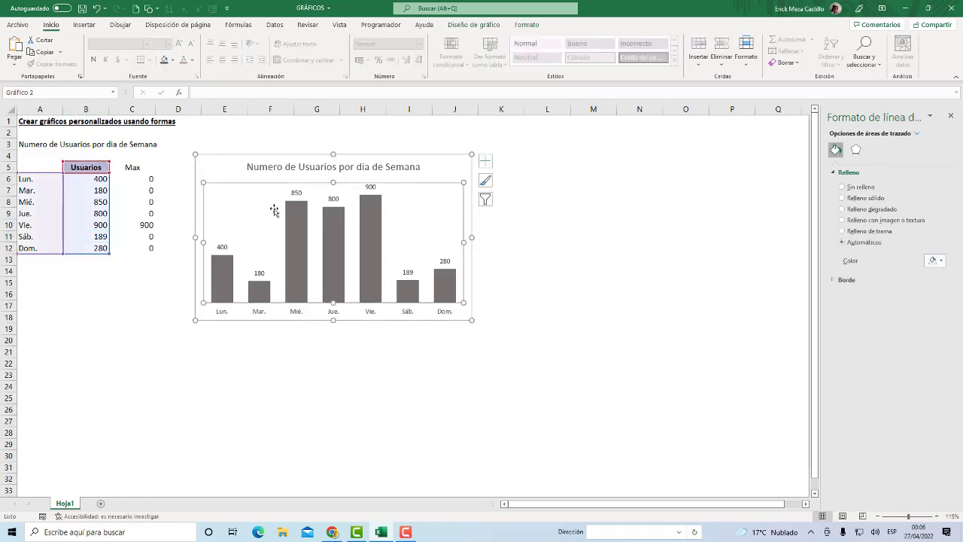
{"action": "right_click", "coordinate": [285, 219]}
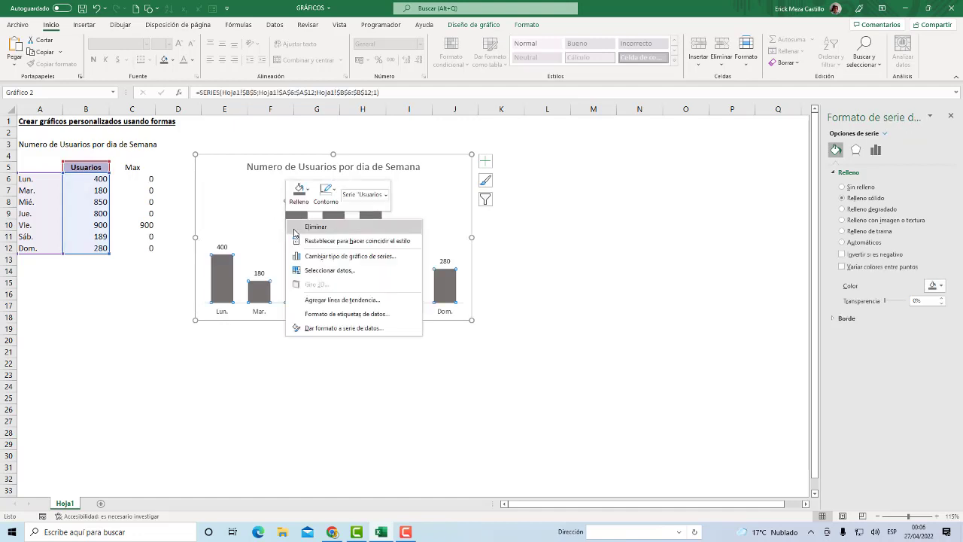
{"action": "left_click", "coordinate": [331, 271]}
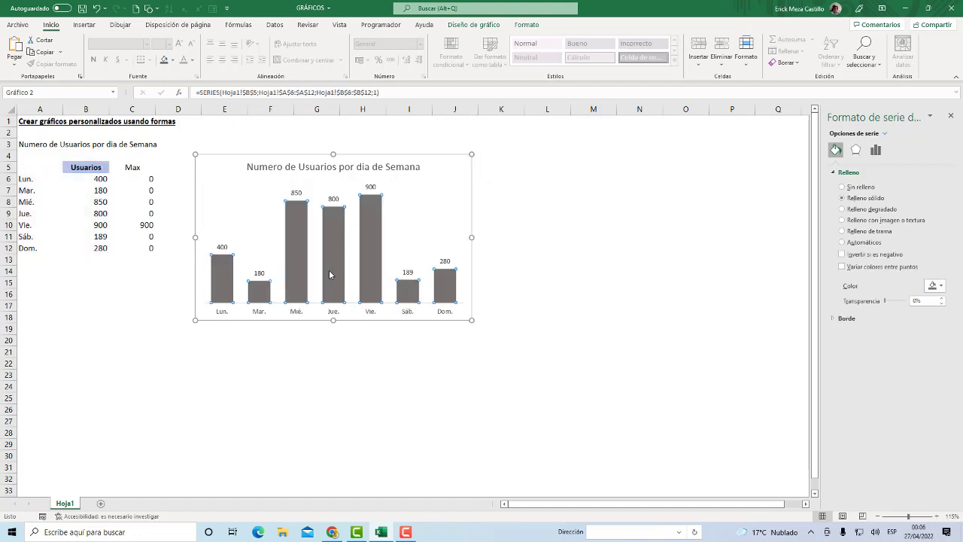
{"action": "left_click_drag", "start_coordinate": [338, 121], "coordinate": [320, 125]}
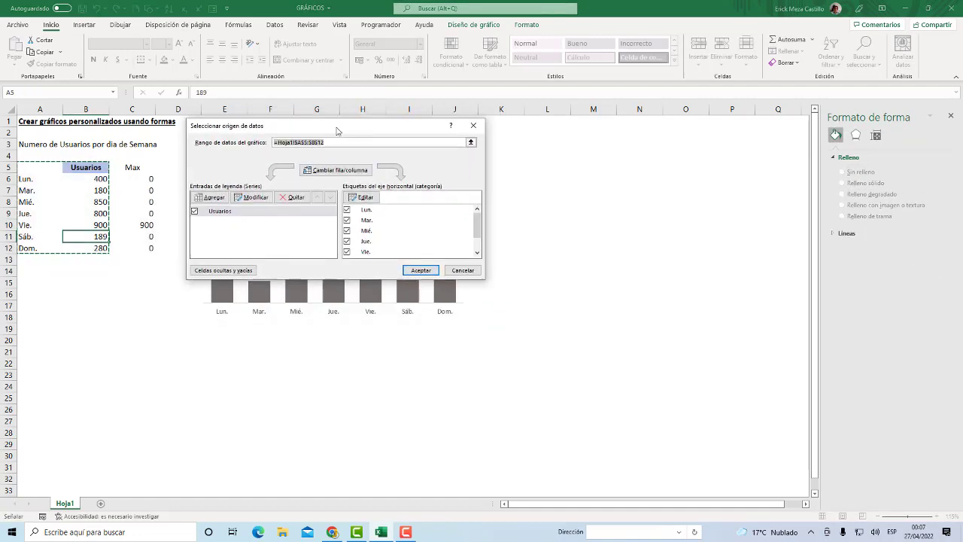
{"action": "left_click", "coordinate": [214, 199]}
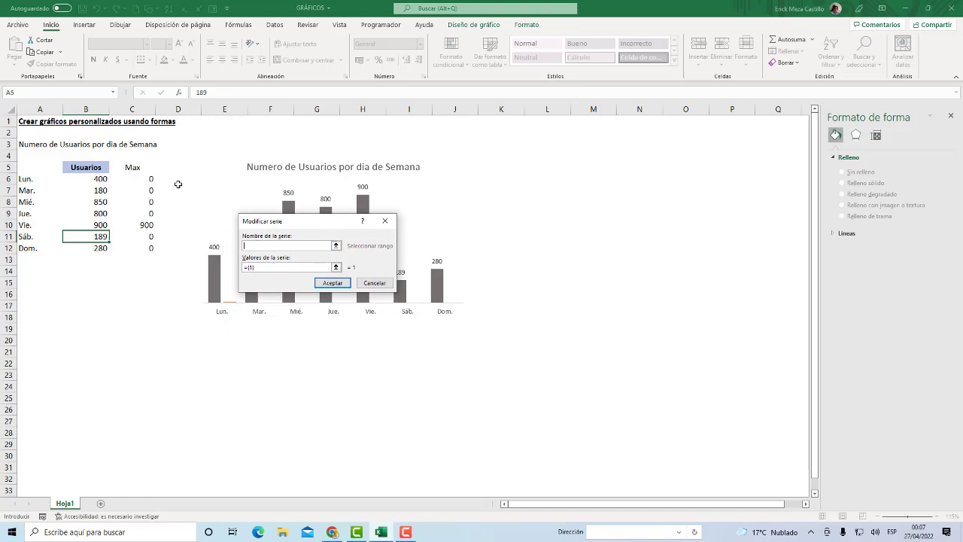
{"action": "left_click", "coordinate": [133, 167]}
{"action": "left_click", "coordinate": [264, 267]}
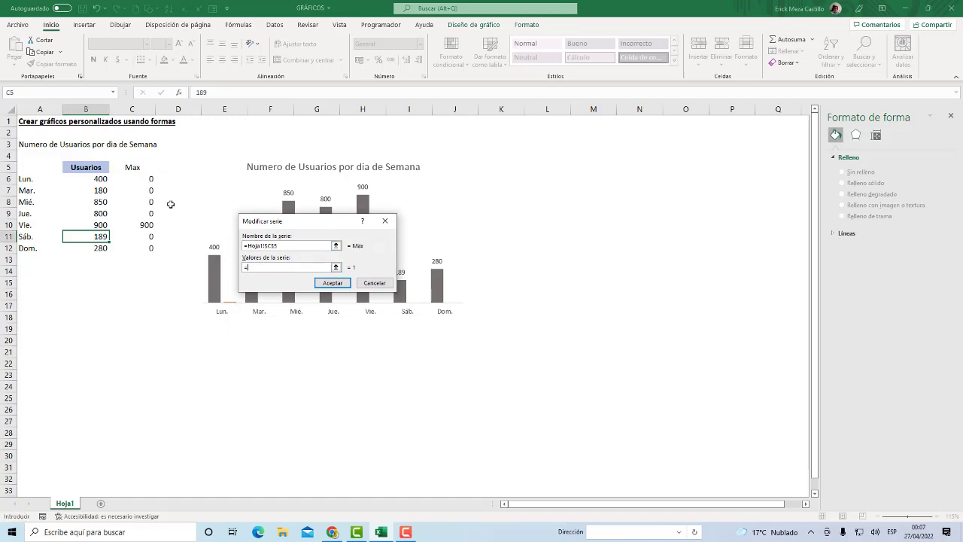
{"action": "left_click_drag", "start_coordinate": [149, 179], "coordinate": [139, 248]}
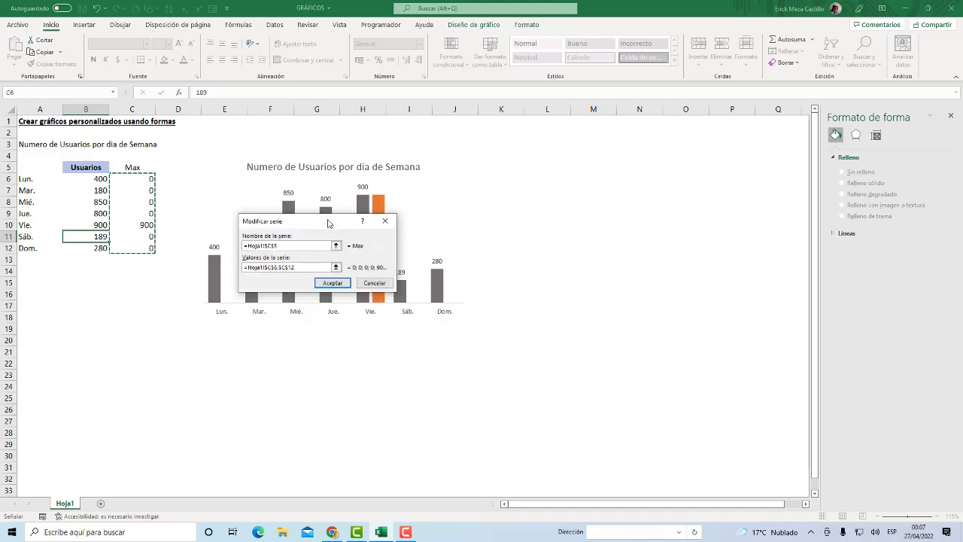
{"action": "left_click_drag", "start_coordinate": [316, 221], "coordinate": [260, 203]}
{"action": "left_click", "coordinate": [287, 262]}
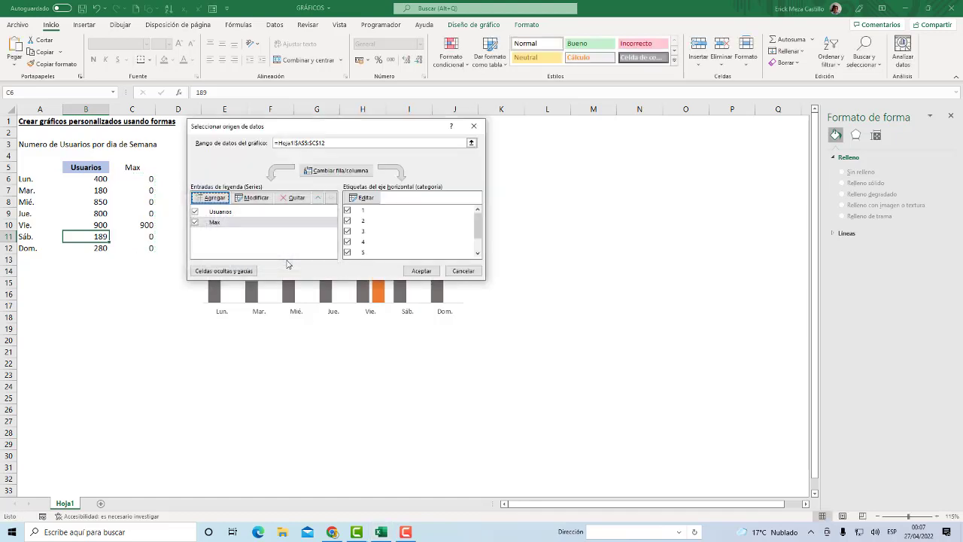
- Apply the data source changes and fill the Max bar beside Vie. green
{"action": "left_click", "coordinate": [411, 272]}
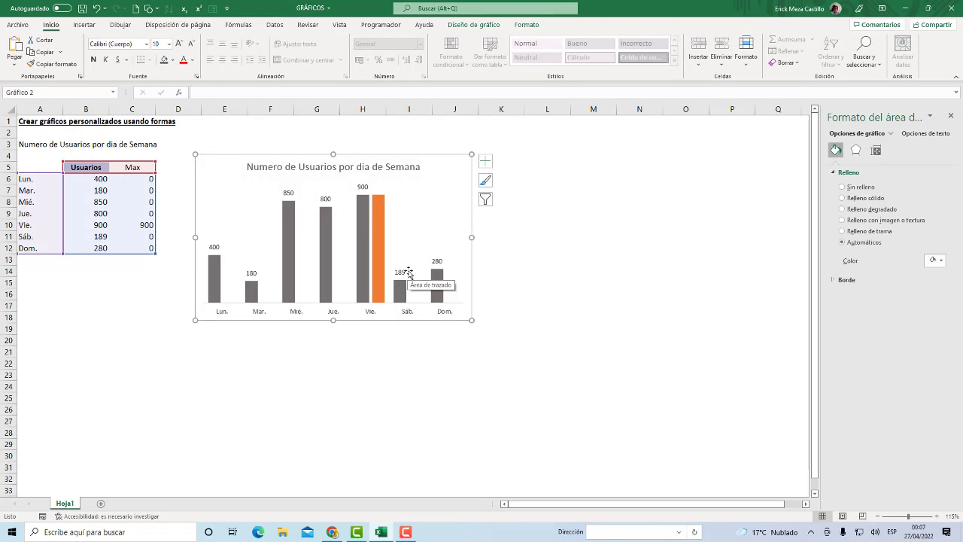
{"action": "left_click", "coordinate": [382, 218]}
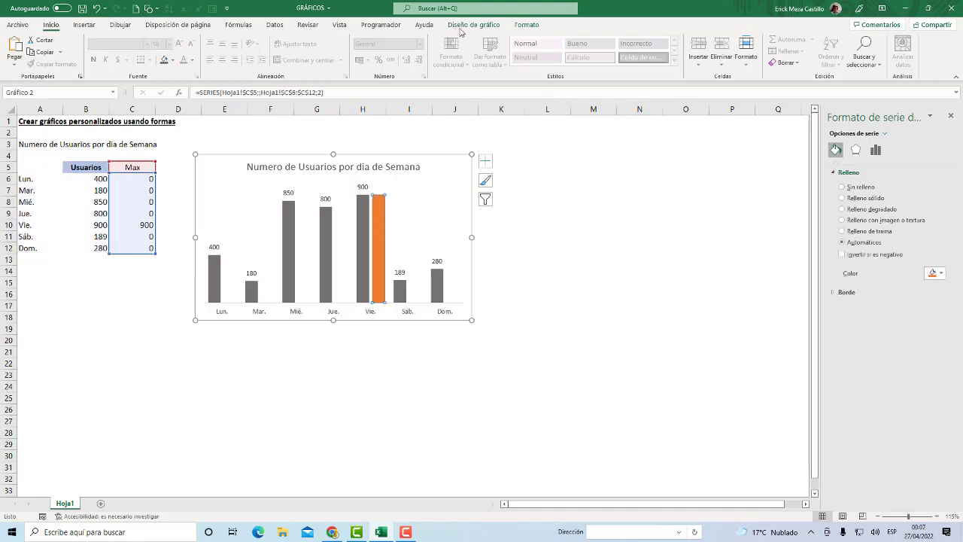
{"action": "left_click", "coordinate": [527, 24]}
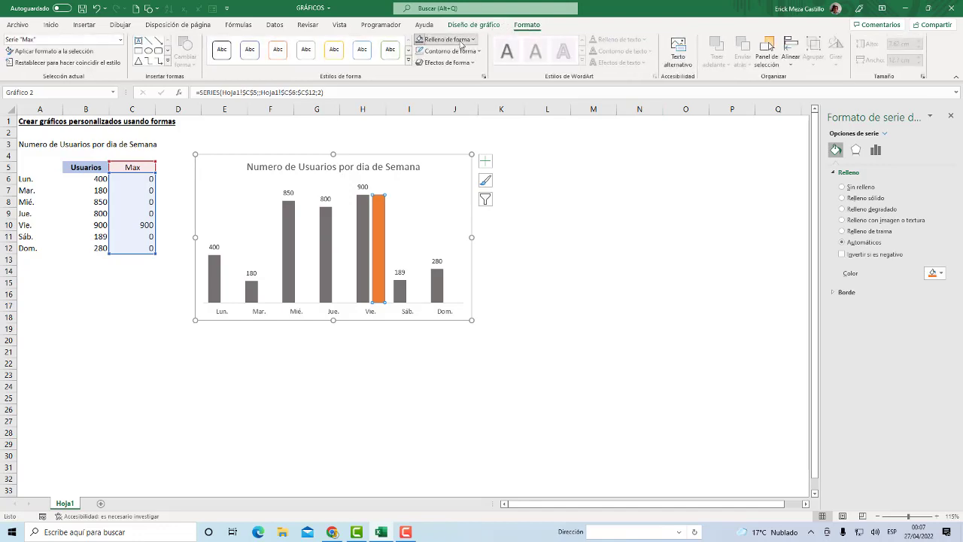
{"action": "left_click", "coordinate": [460, 42]}
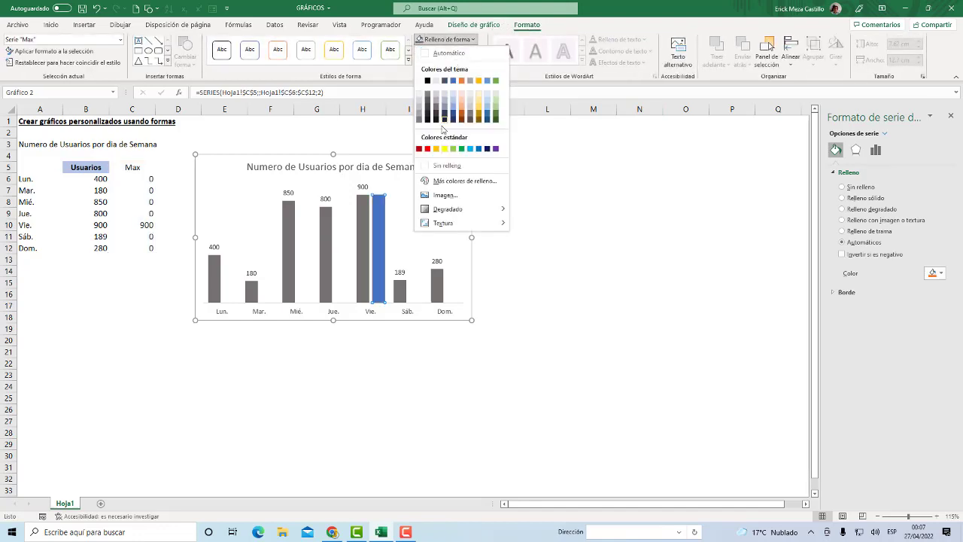
{"action": "left_click", "coordinate": [497, 81]}
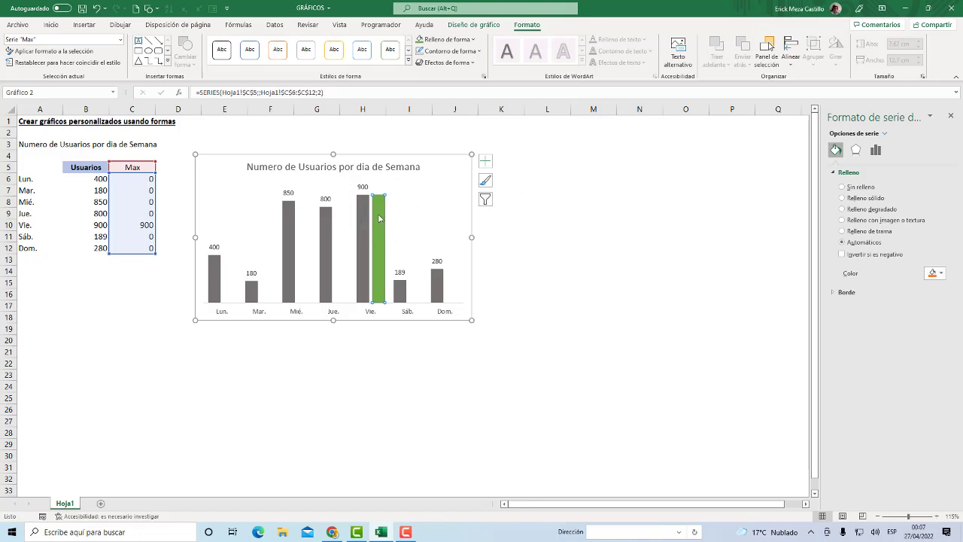
- Set the Max series' Superposición de series to 100%
{"action": "right_click", "coordinate": [379, 218]}
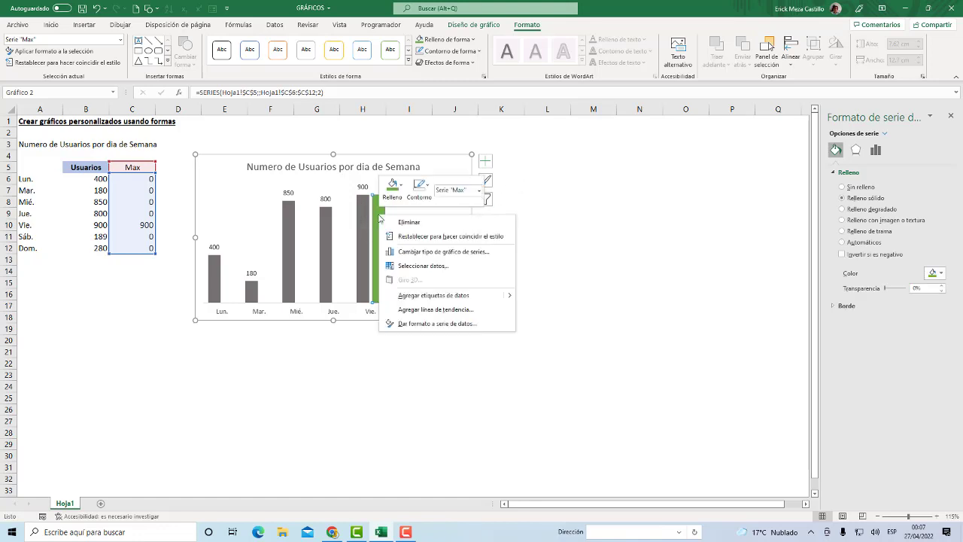
{"action": "left_click", "coordinate": [417, 324]}
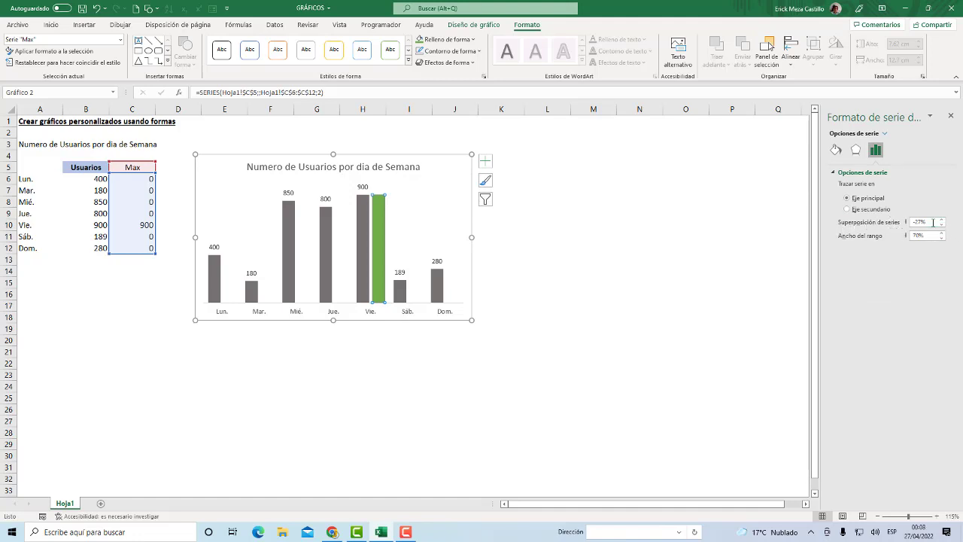
{"action": "left_click_drag", "start_coordinate": [933, 222], "coordinate": [891, 222]}
{"action": "type", "text": "100"}
{"action": "key", "text": "Return"}
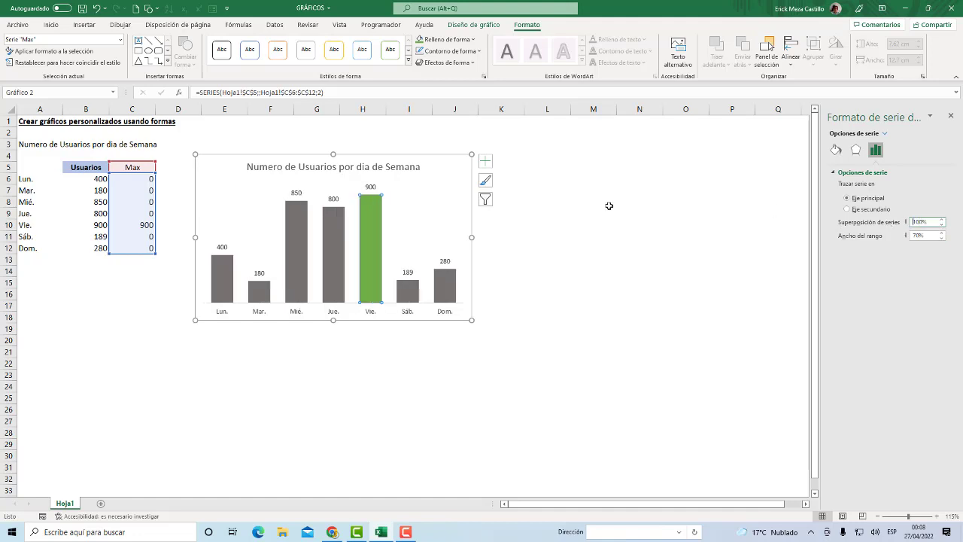
{"action": "mouse_move", "coordinate": [363, 233]}
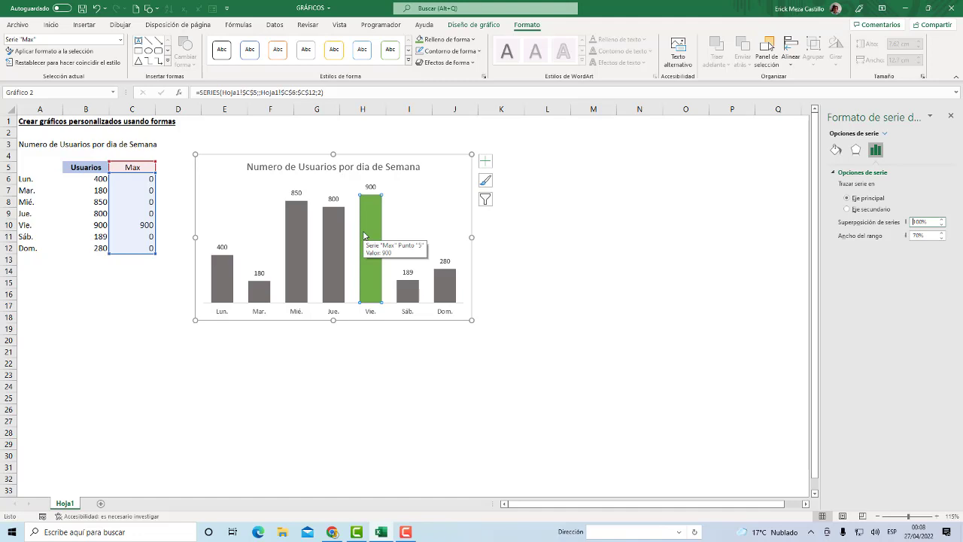
{"action": "right_click", "coordinate": [364, 234]}
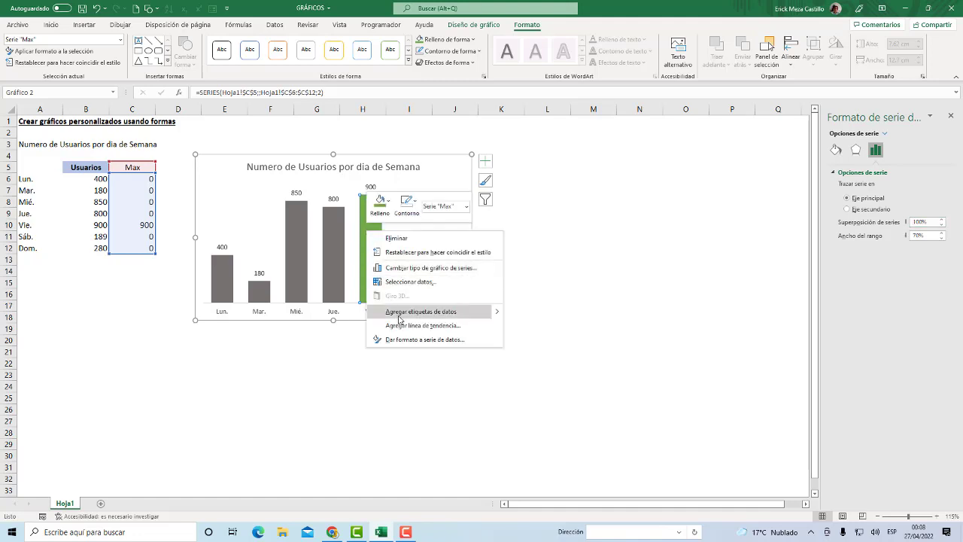
{"action": "left_click", "coordinate": [410, 281]}
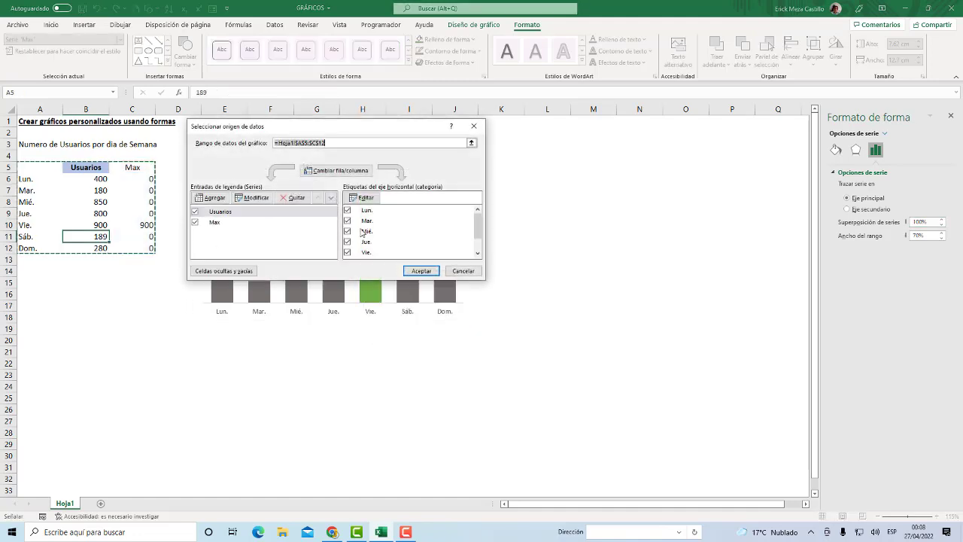
{"action": "left_click_drag", "start_coordinate": [319, 127], "coordinate": [551, 165]}
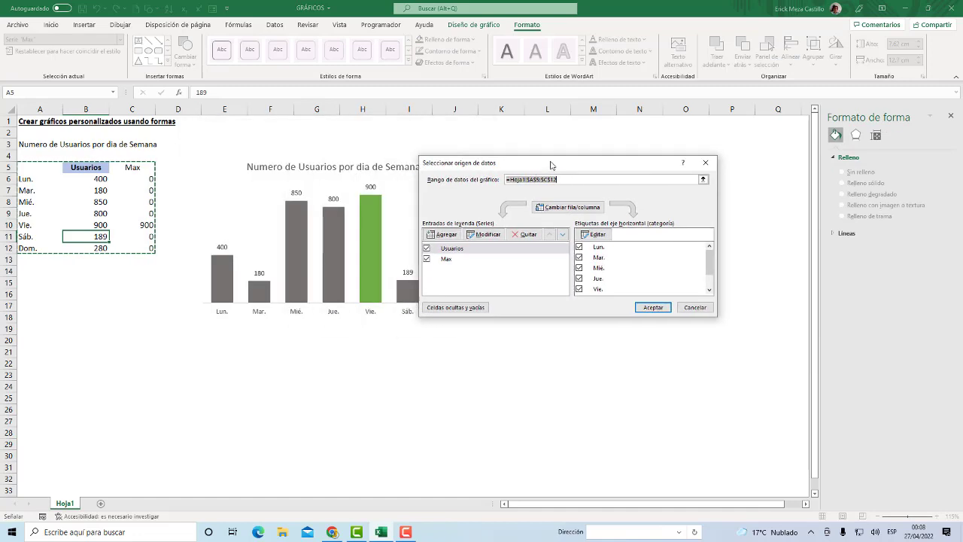
{"action": "left_click", "coordinate": [457, 248]}
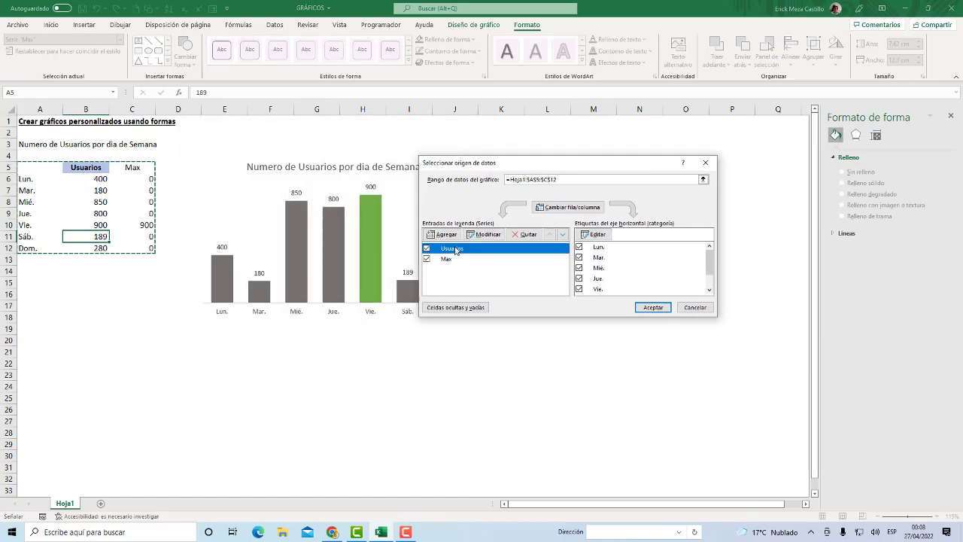
{"action": "left_click", "coordinate": [440, 260]}
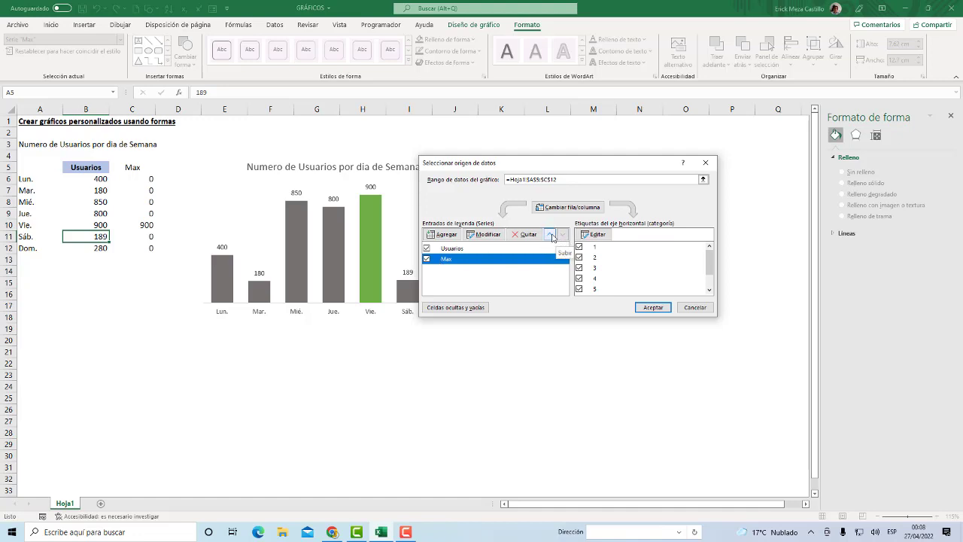
{"action": "left_click", "coordinate": [550, 236]}
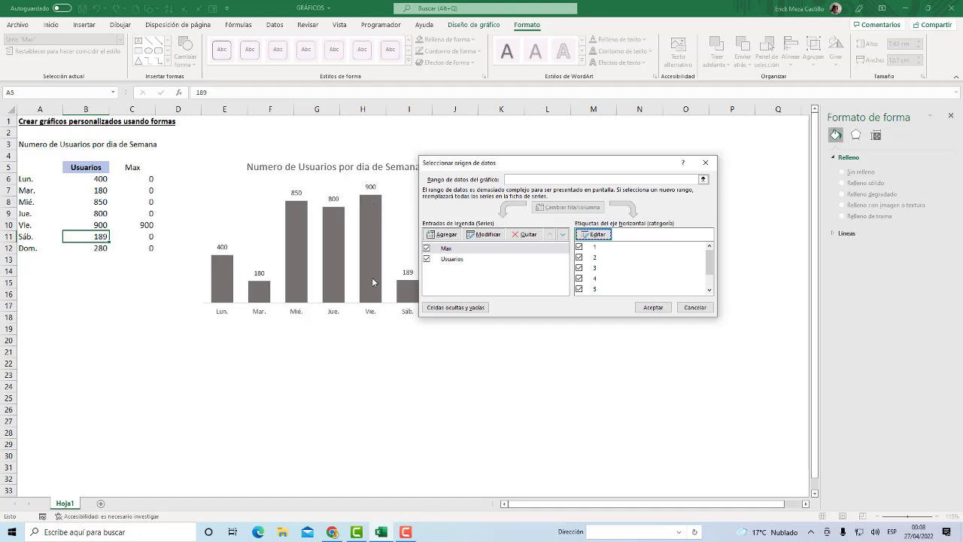
{"action": "left_click", "coordinate": [561, 235]}
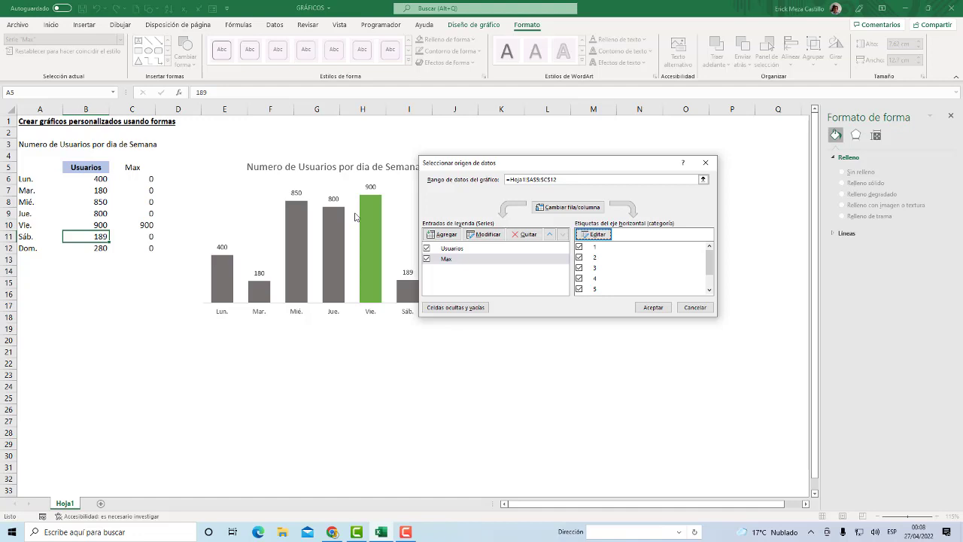
{"action": "left_click", "coordinate": [646, 306]}
- Enter 960 as Thursday's users in B9 and 1000 as Friday's in B10
{"action": "left_click", "coordinate": [101, 287]}
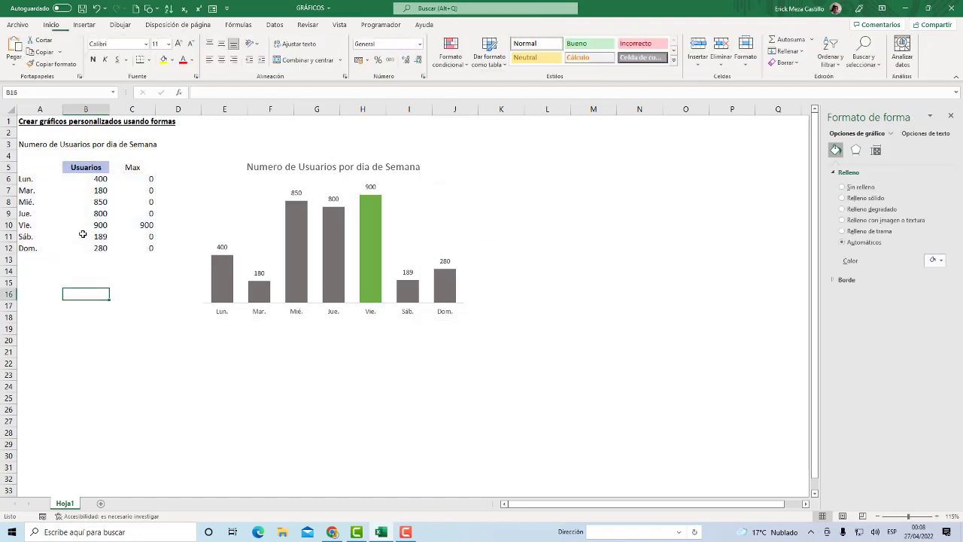
{"action": "left_click", "coordinate": [97, 213]}
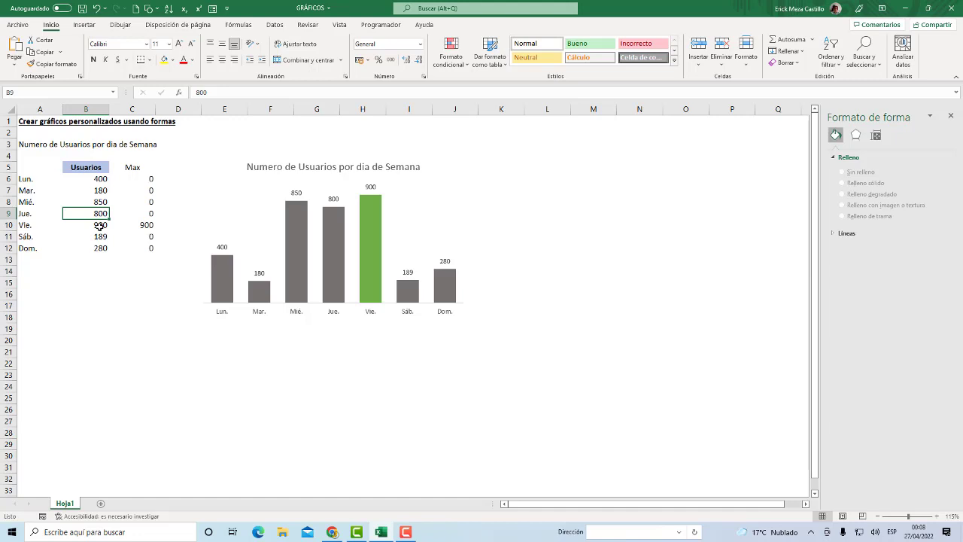
{"action": "type", "text": "960"}
{"action": "key", "text": "Return"}
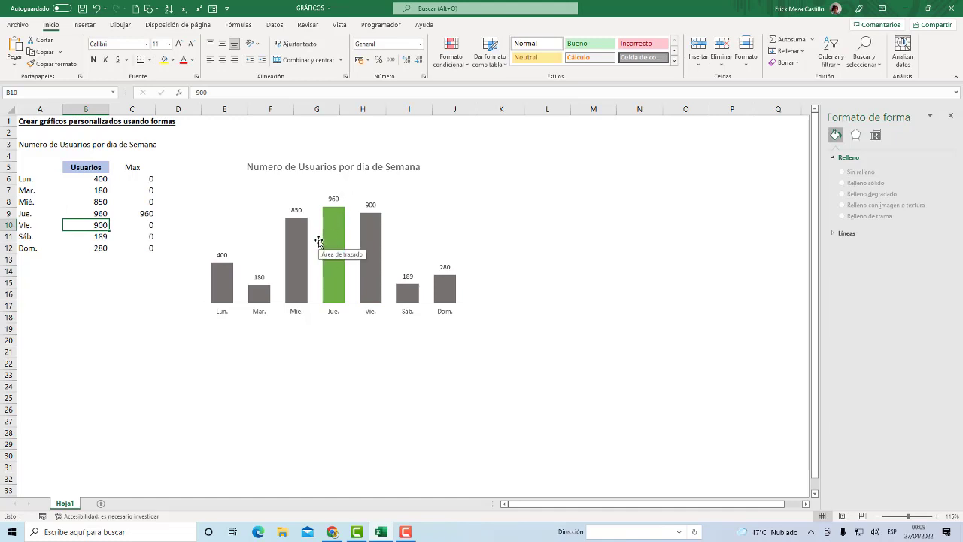
{"action": "type", "text": "10"}
{"action": "key", "text": "Return"}
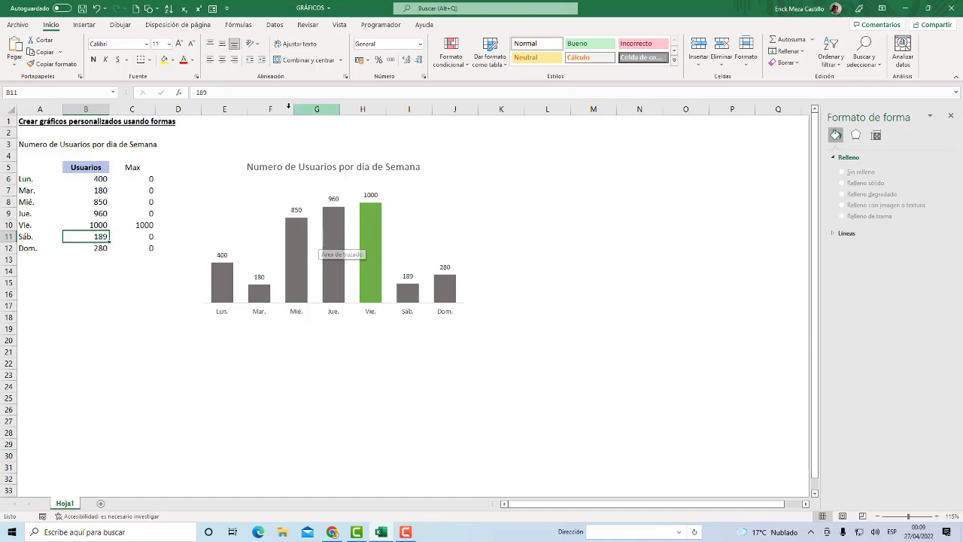
{"action": "left_click", "coordinate": [512, 208]}
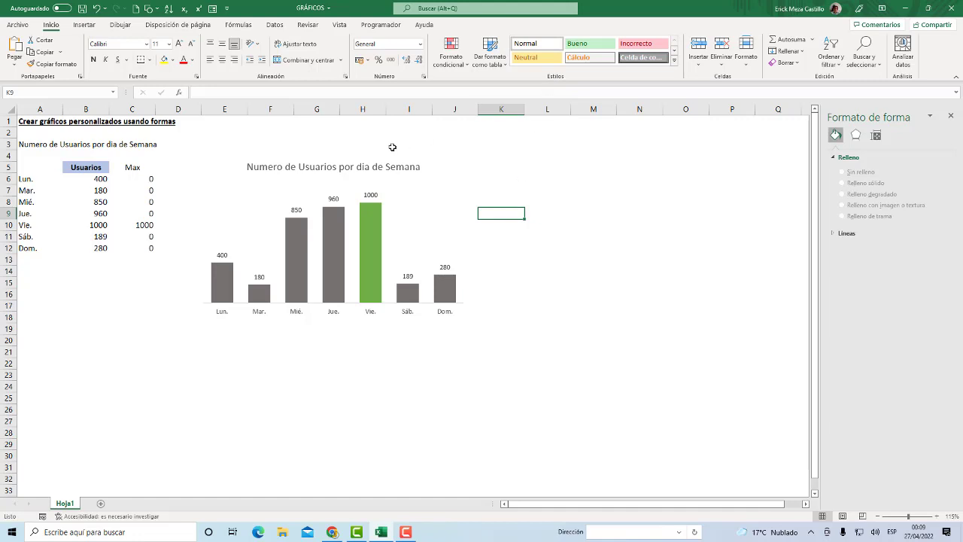
- Paste a copy of the column chart and move it under the original
{"action": "left_click", "coordinate": [370, 159]}
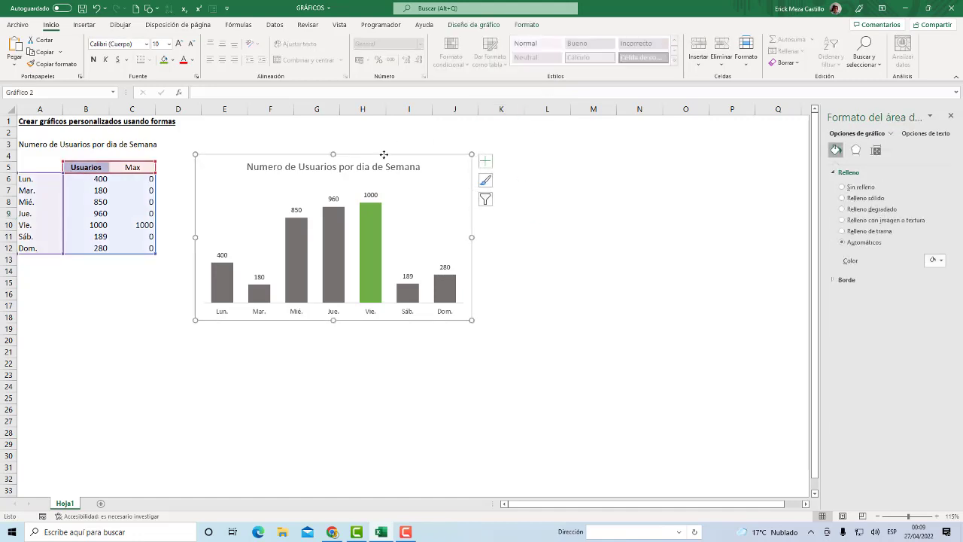
{"action": "left_click", "coordinate": [289, 389]}
{"action": "key", "text": "ctrl+v"}
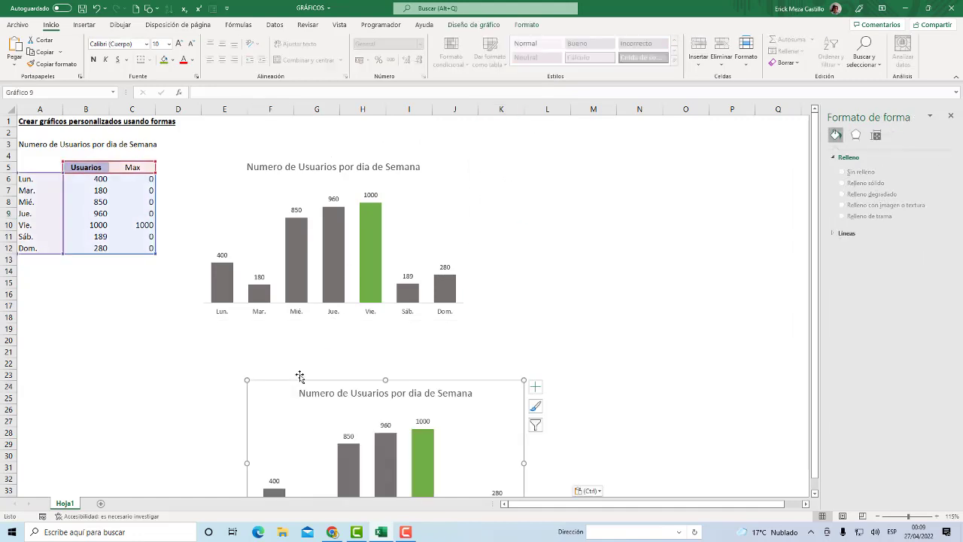
{"action": "scroll", "coordinate": [336, 335], "scroll_direction": "down", "scroll_amount": 2}
{"action": "left_click_drag", "start_coordinate": [388, 309], "coordinate": [282, 271]}
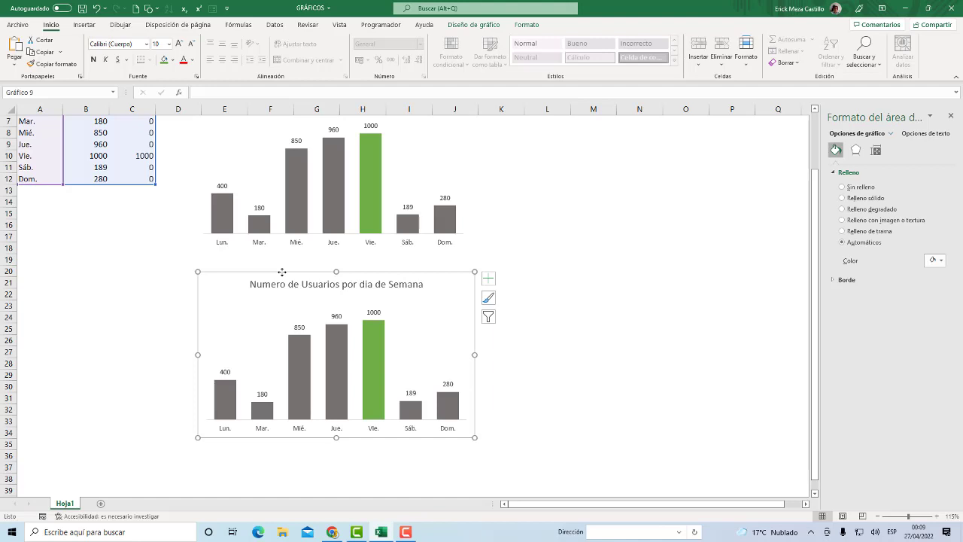
- Draw a flowchart Delay shape, rotate its round side up, remove its outline, fill it dark gray
{"action": "left_click", "coordinate": [84, 25]}
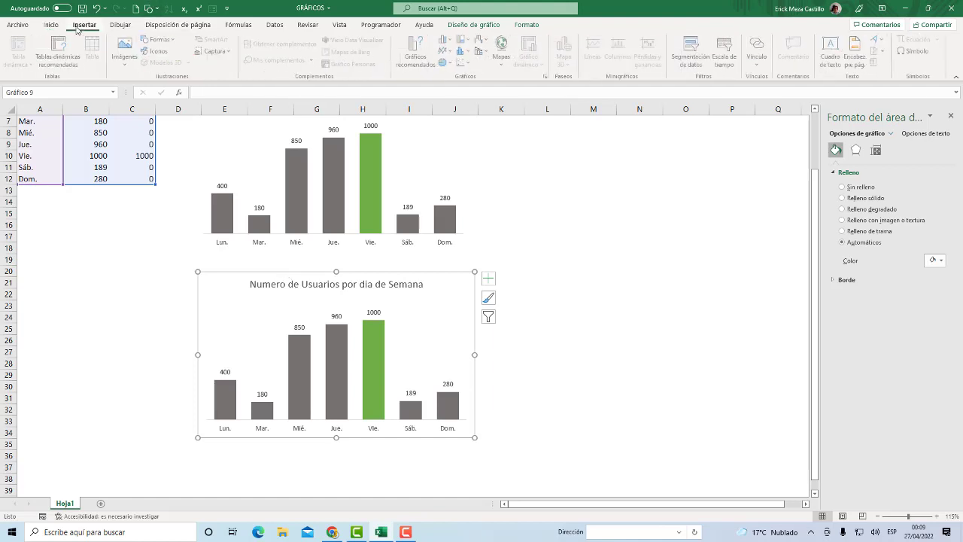
{"action": "left_click", "coordinate": [148, 41]}
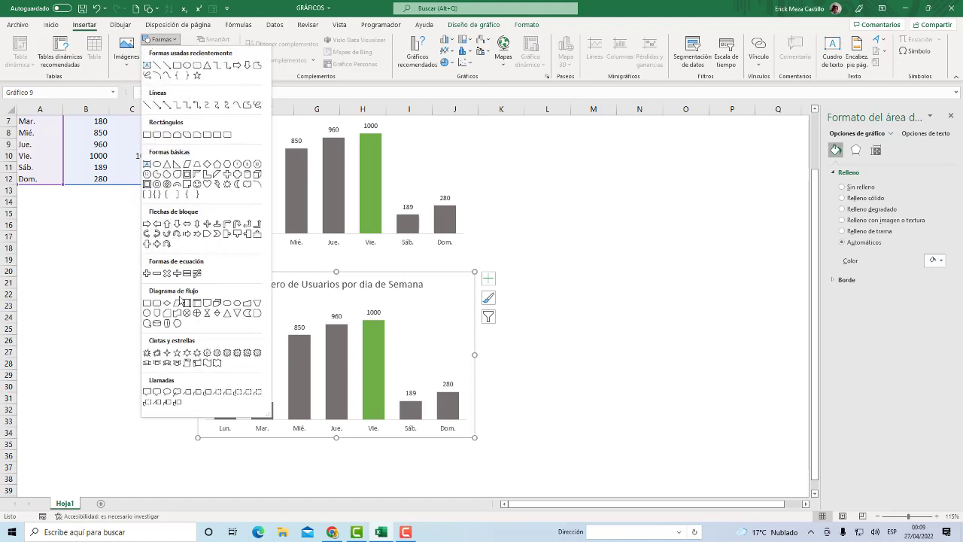
{"action": "left_click", "coordinate": [256, 316]}
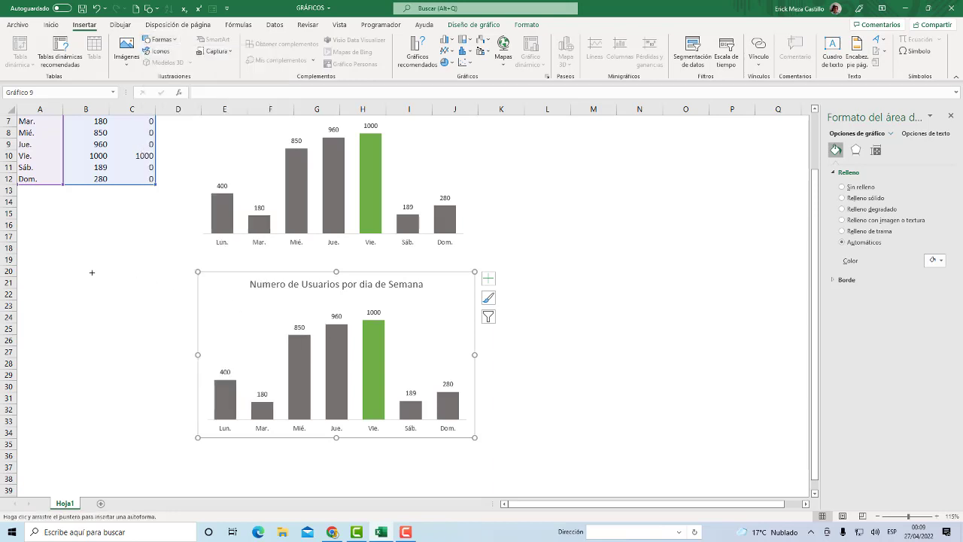
{"action": "left_click_drag", "start_coordinate": [75, 265], "coordinate": [126, 301]}
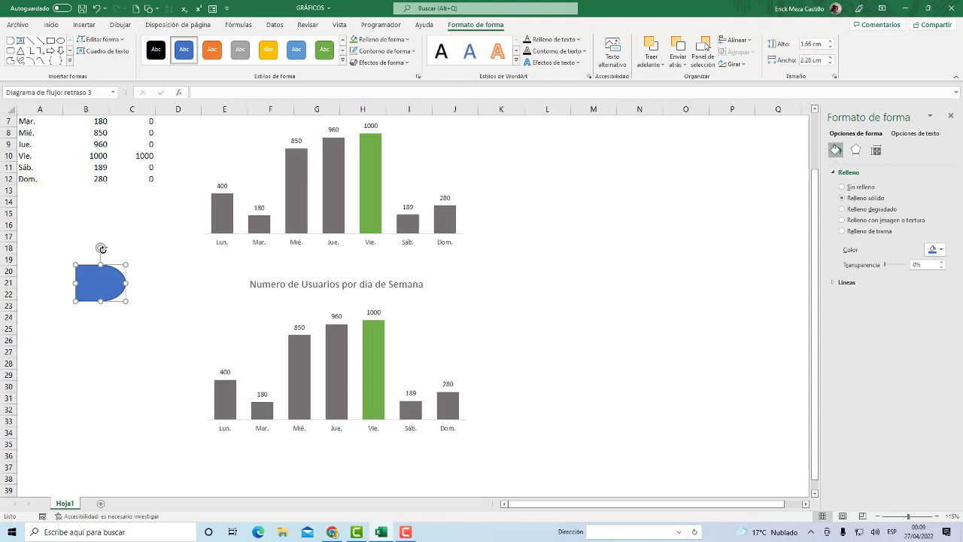
{"action": "left_click_drag", "start_coordinate": [101, 248], "coordinate": [49, 265]}
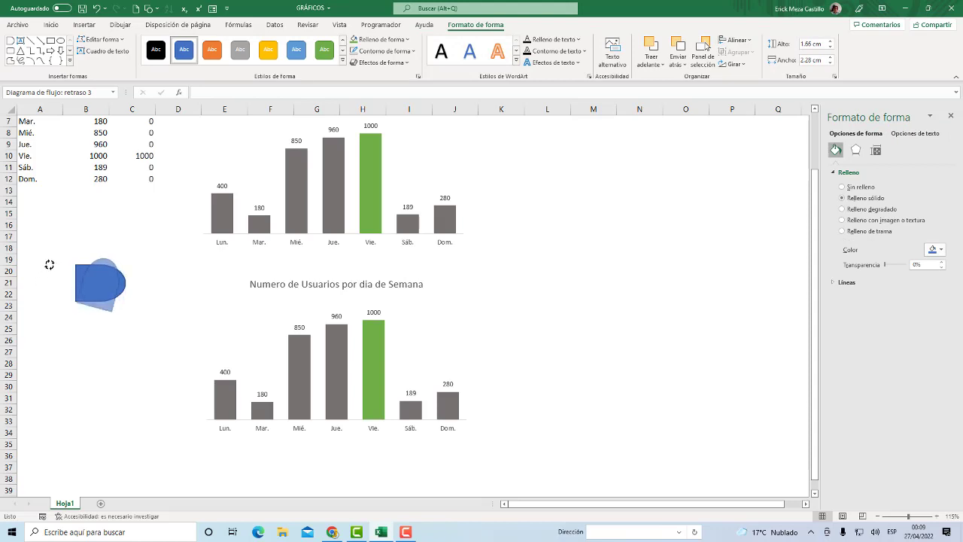
{"action": "left_click_drag", "start_coordinate": [49, 265], "coordinate": [35, 266]}
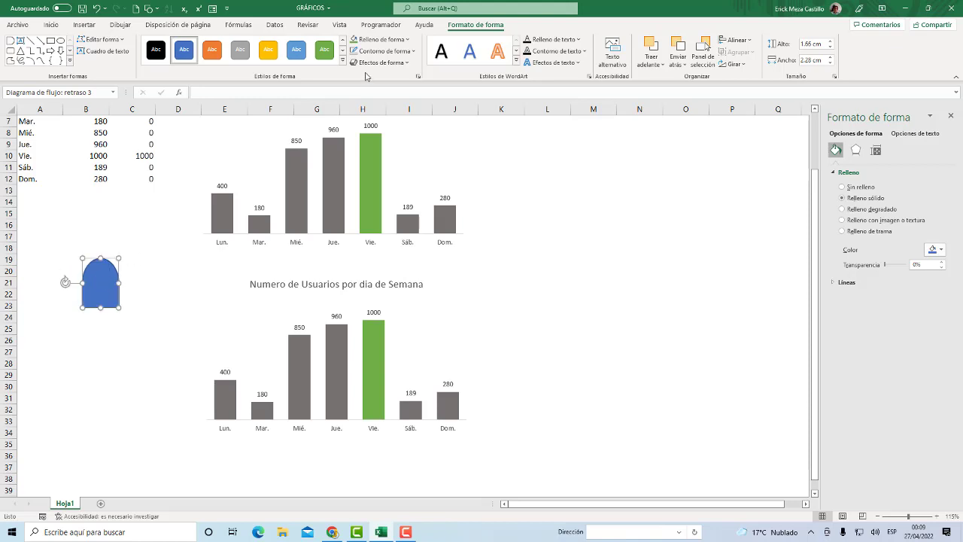
{"action": "left_click", "coordinate": [377, 51]}
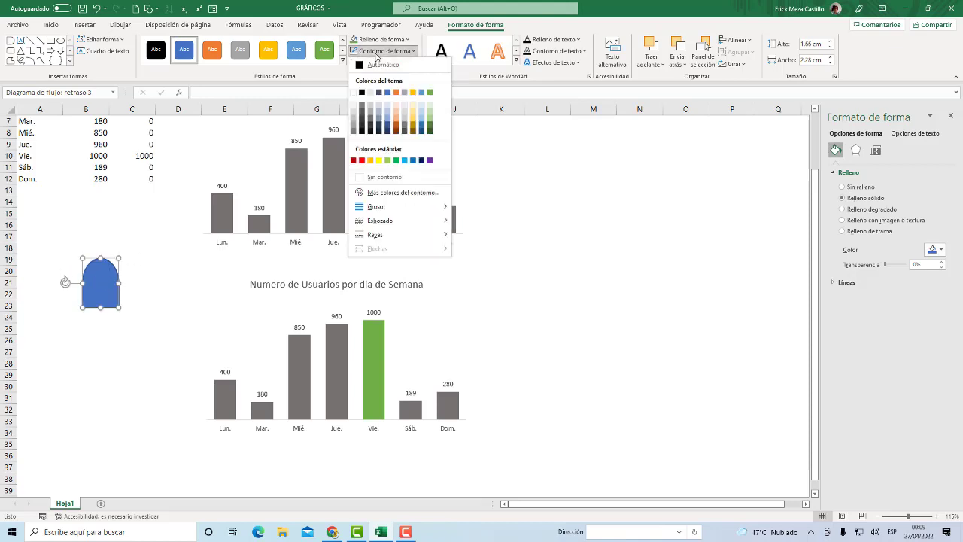
{"action": "left_click", "coordinate": [383, 177]}
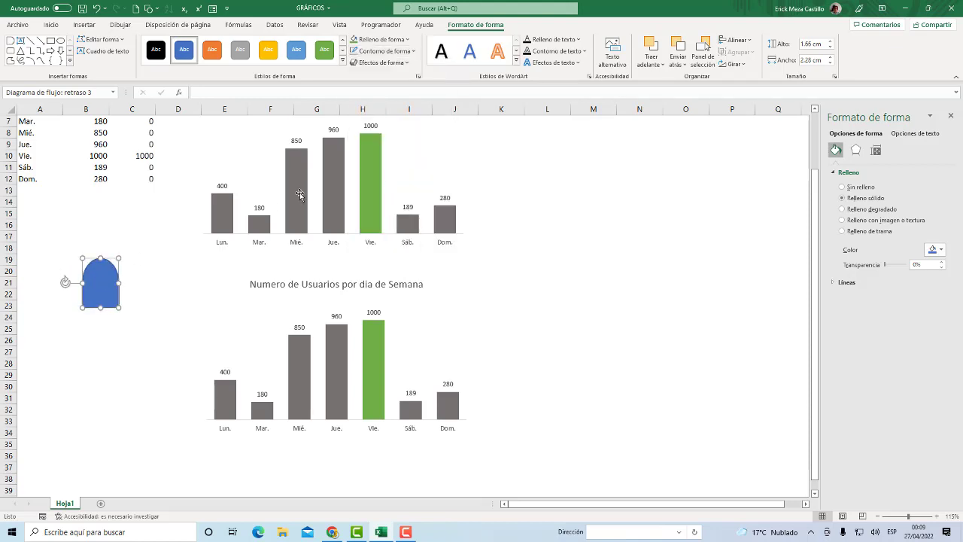
{"action": "left_click", "coordinate": [380, 39]}
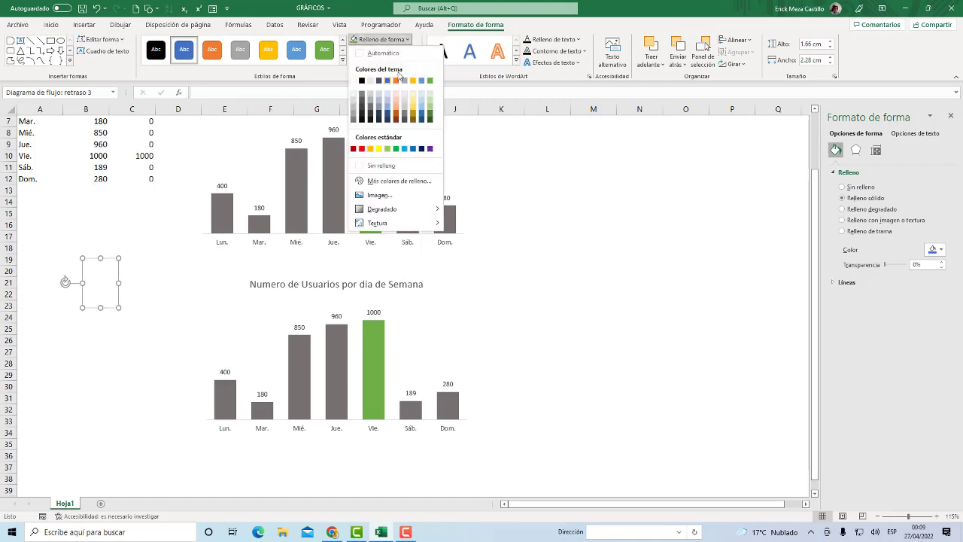
{"action": "left_click", "coordinate": [370, 109]}
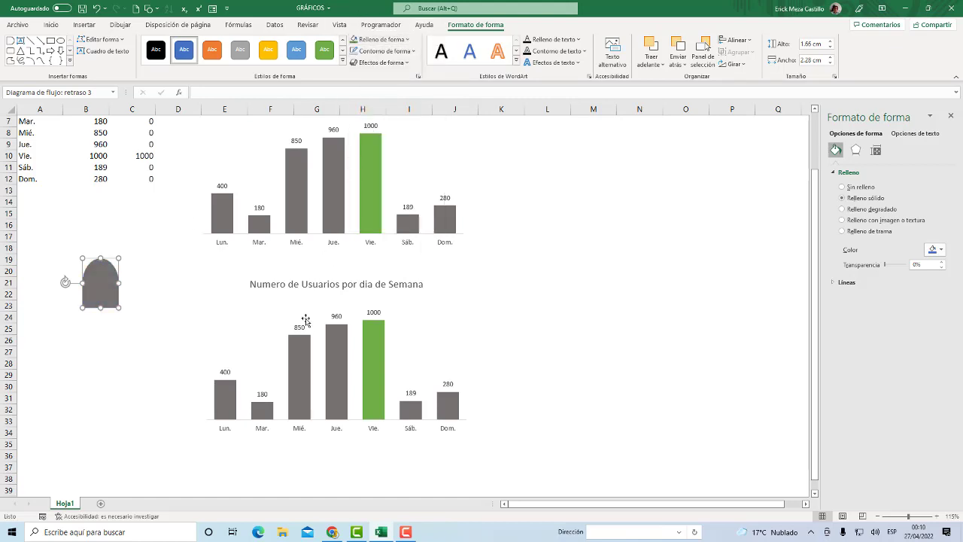
- Duplicate the gray shape to its right and fill the copy green
{"action": "mouse_move", "coordinate": [301, 364]}
{"action": "left_click_drag", "start_coordinate": [108, 282], "coordinate": [161, 278], "text": "ctrl"}
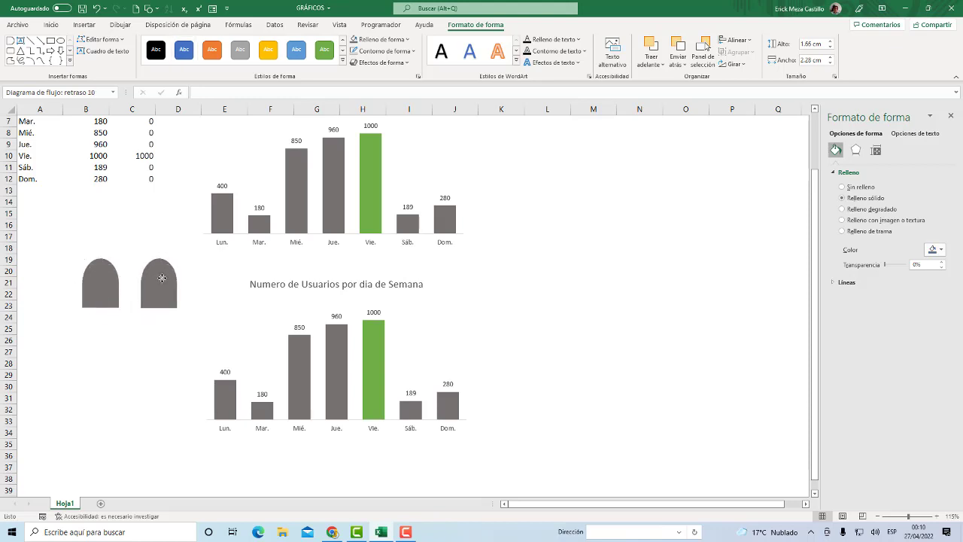
{"action": "left_click", "coordinate": [392, 41]}
{"action": "left_click", "coordinate": [429, 80]}
{"action": "left_click", "coordinate": [156, 359]}
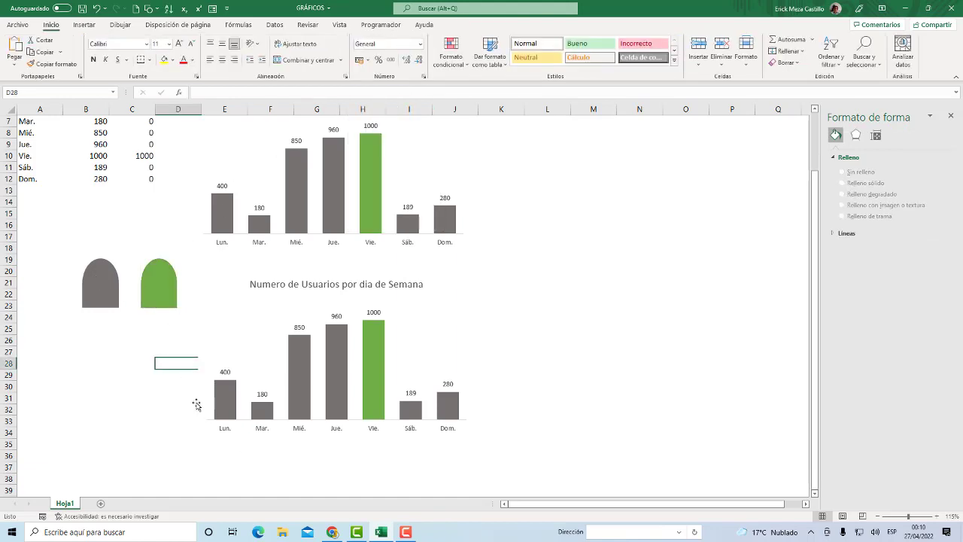
- Paste the gray rounded shape into the bottom chart's bars and the green one into its Vie. bar
{"action": "left_click", "coordinate": [117, 291]}
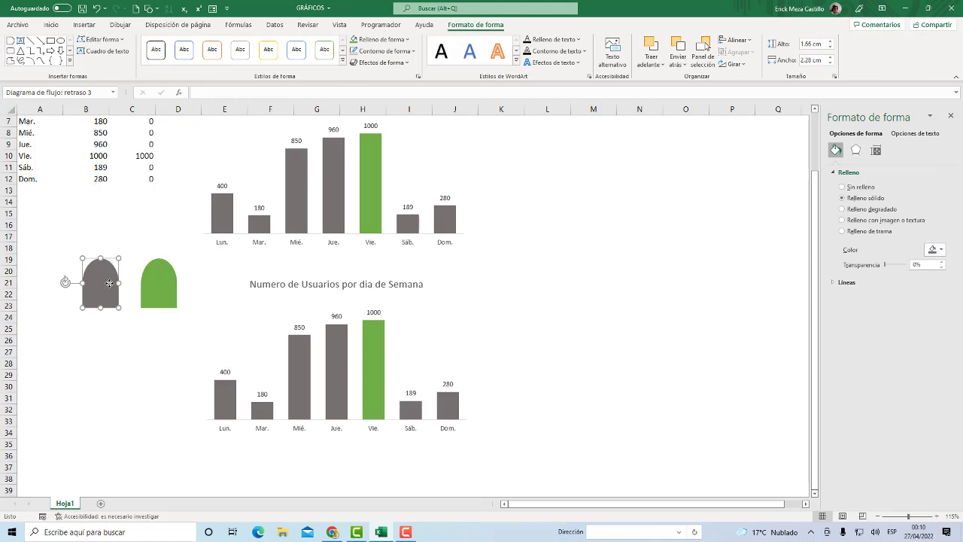
{"action": "left_click", "coordinate": [222, 398]}
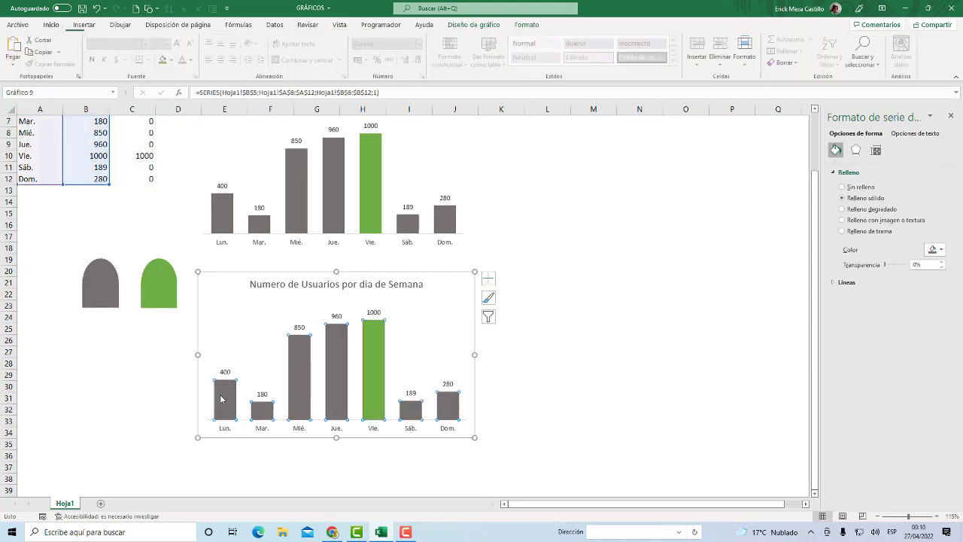
{"action": "key", "text": "ctrl+v"}
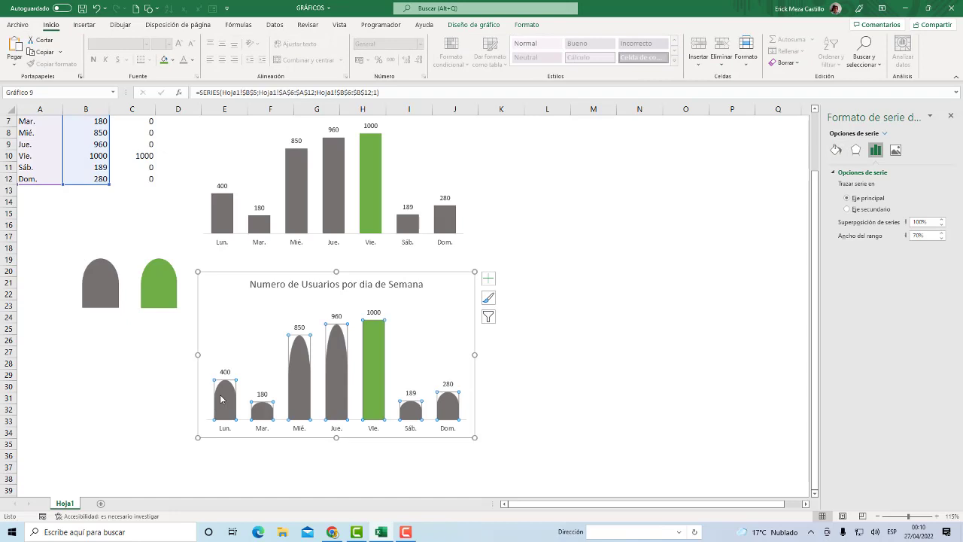
{"action": "left_click", "coordinate": [164, 275]}
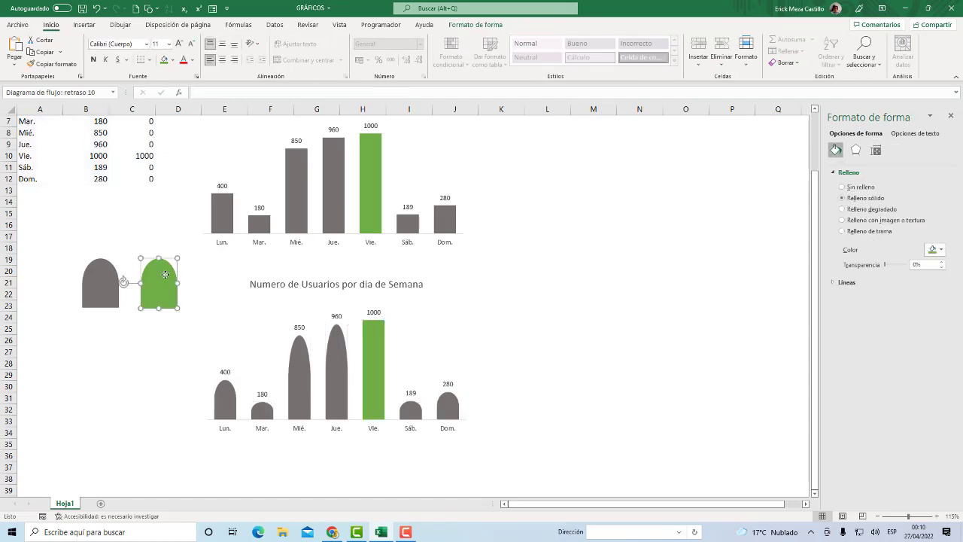
{"action": "left_click", "coordinate": [370, 342]}
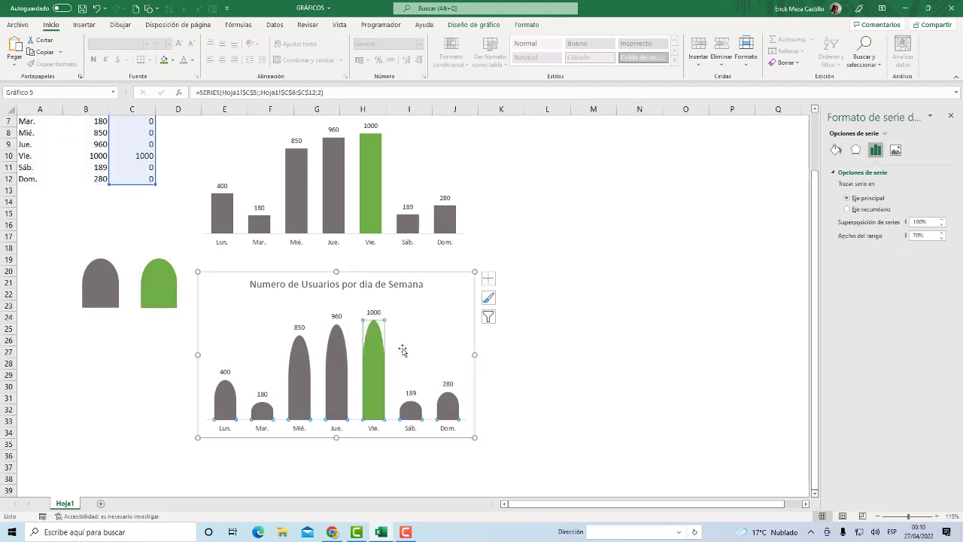
{"action": "left_click", "coordinate": [505, 363]}
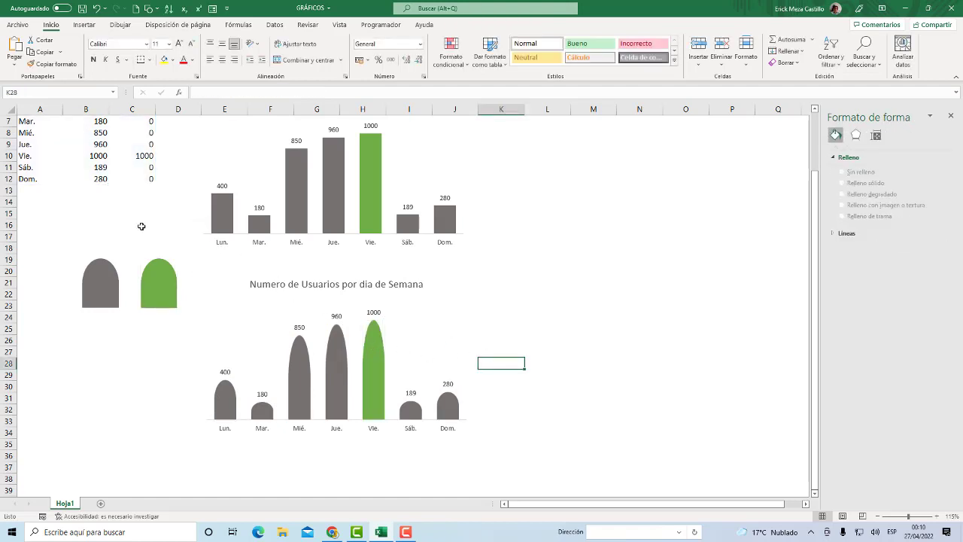
{"action": "scroll", "coordinate": [126, 240], "scroll_direction": "up", "scroll_amount": 1}
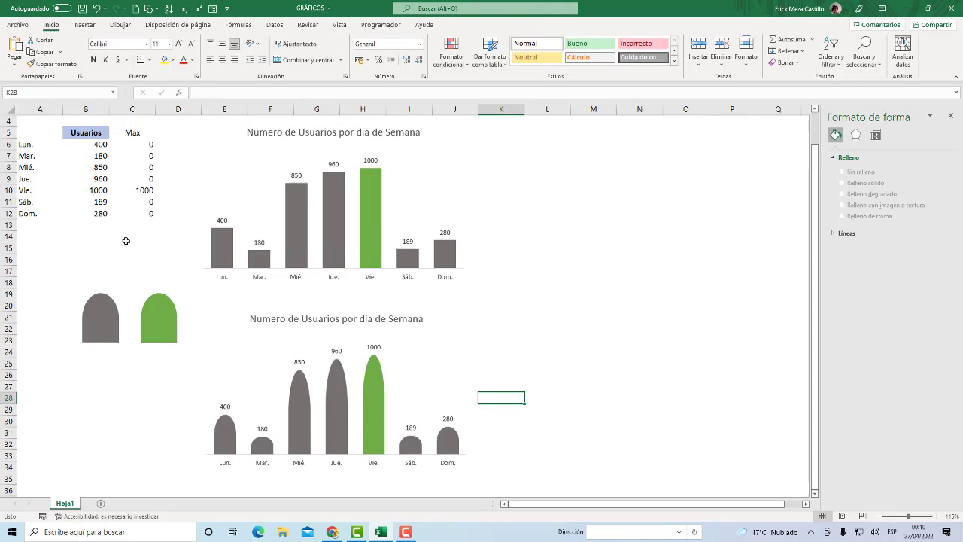
- Enter 1020 as Vie.'s users in B10 and 1030 as Dom.'s in B12
{"action": "left_click", "coordinate": [106, 192]}
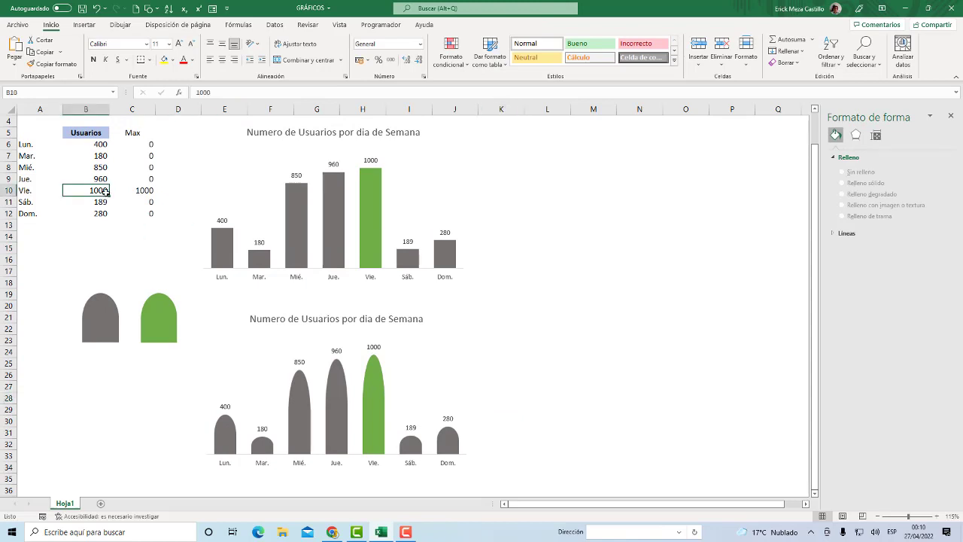
{"action": "left_click", "coordinate": [101, 145]}
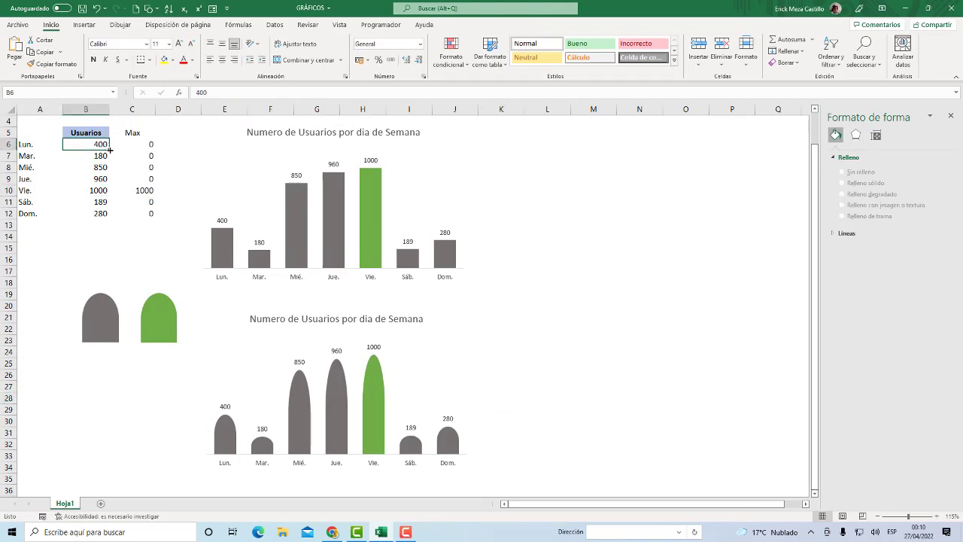
{"action": "left_click", "coordinate": [102, 191]}
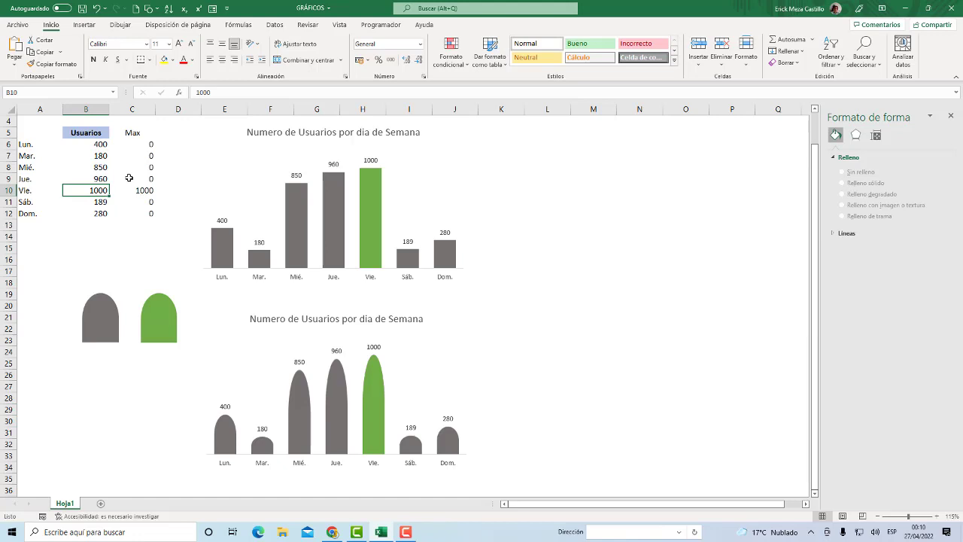
{"action": "type", "text": "12"}
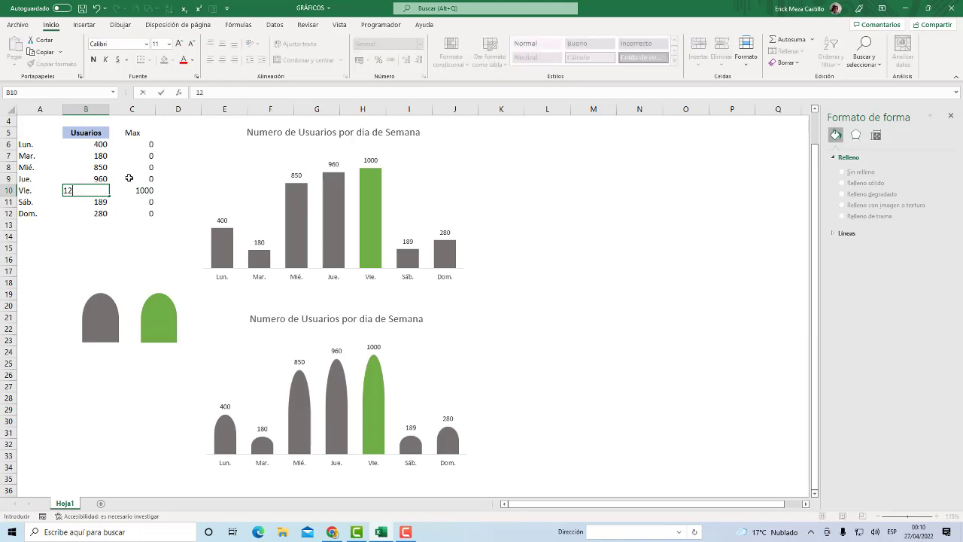
{"action": "key", "text": "Return"}
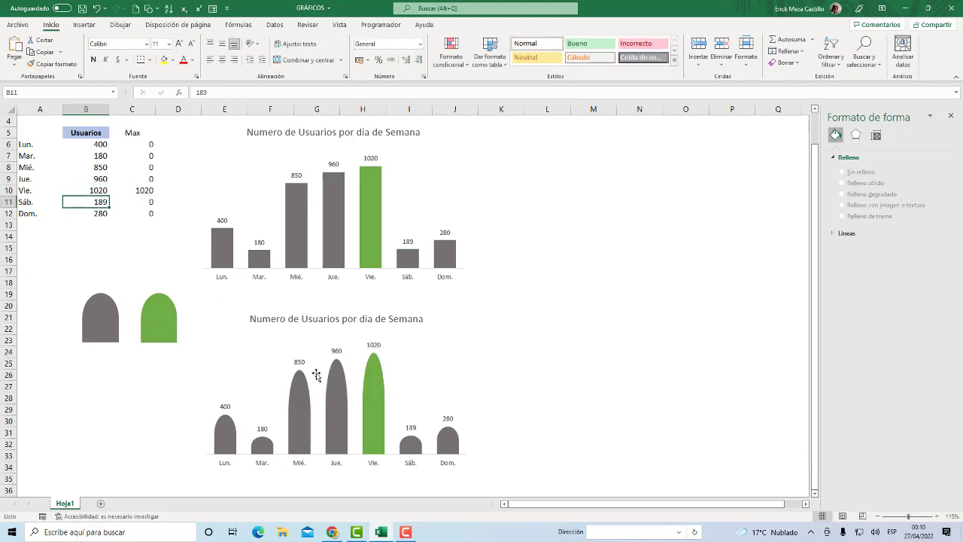
{"action": "left_click", "coordinate": [100, 181]}
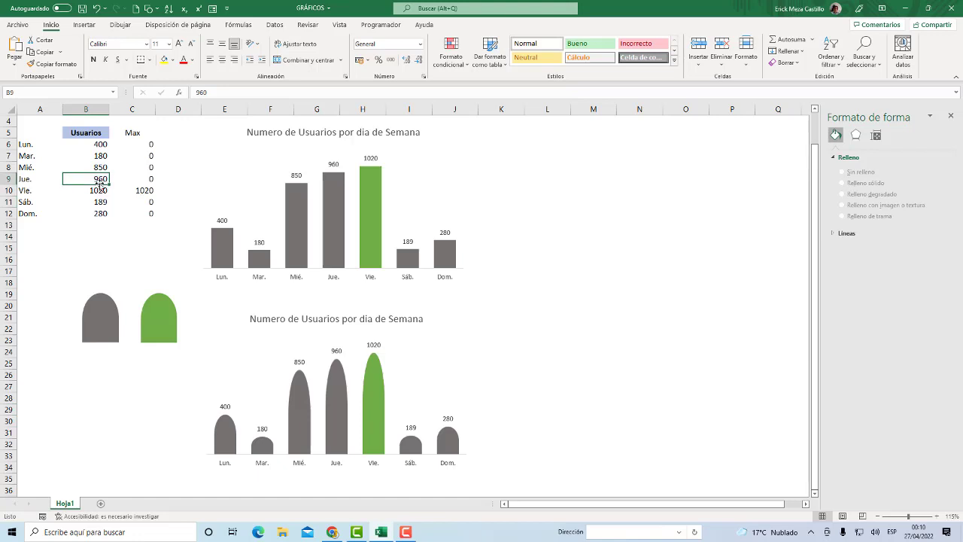
{"action": "left_click", "coordinate": [94, 216]}
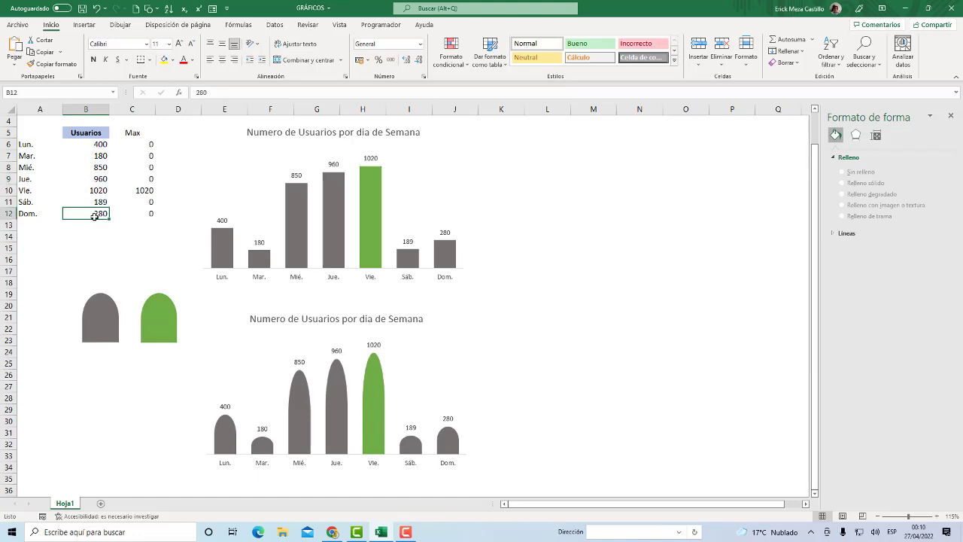
{"action": "type", "text": "1030"}
{"action": "key", "text": "Return"}
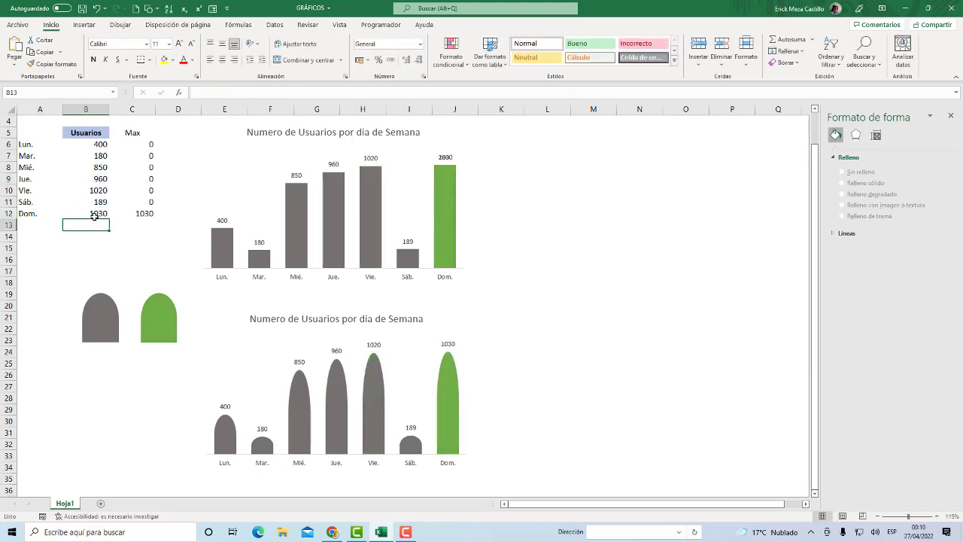
{"action": "scroll", "coordinate": [178, 276], "scroll_direction": "down", "scroll_amount": 2}
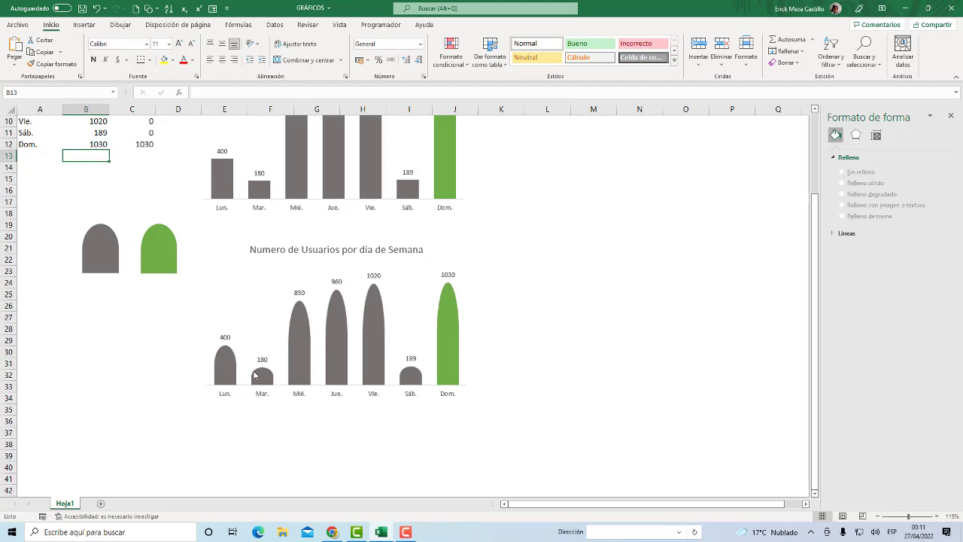
- Copy the Usuarios and Max table A3:C12 for Lun. to Dom
{"action": "mouse_move", "coordinate": [254, 374]}
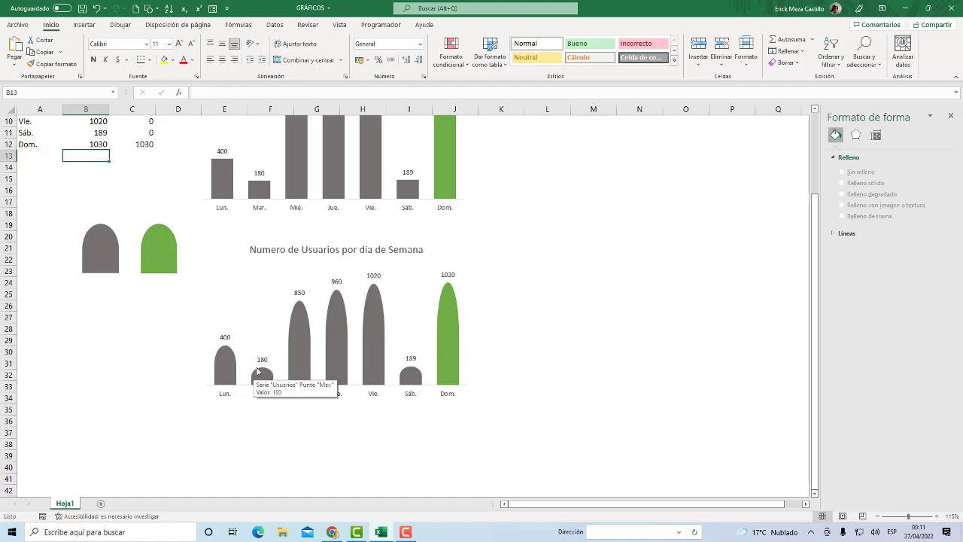
{"action": "scroll", "coordinate": [397, 279], "scroll_direction": "up", "scroll_amount": 2}
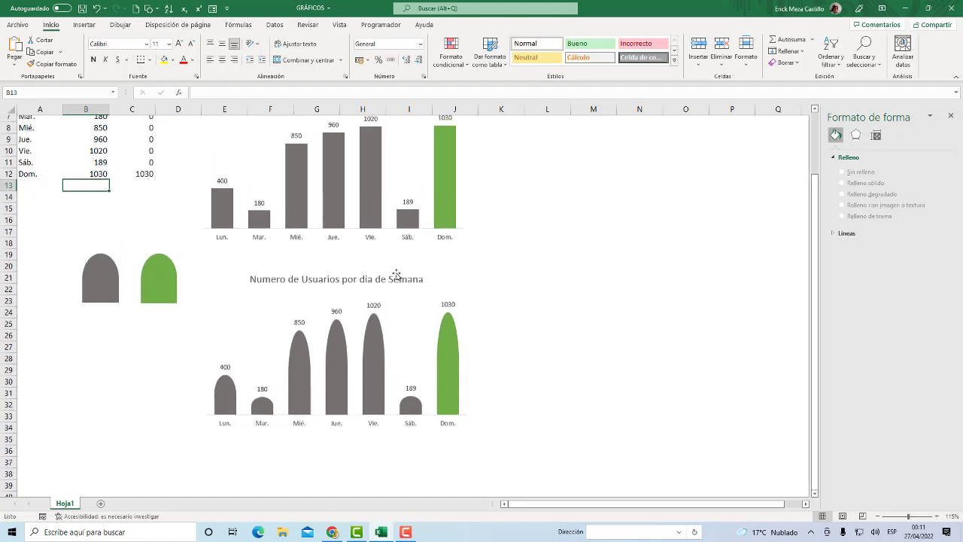
{"action": "scroll", "coordinate": [403, 267], "scroll_direction": "down", "scroll_amount": 2}
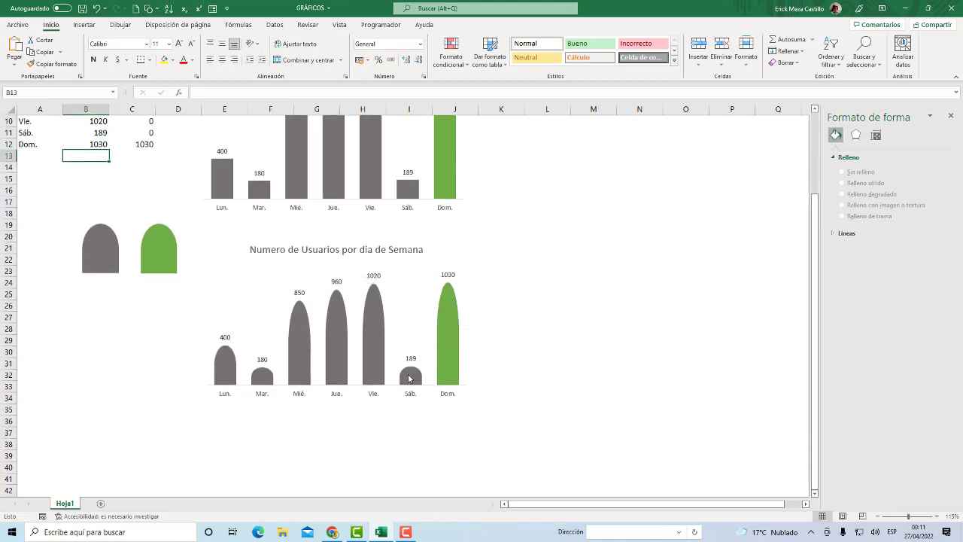
{"action": "mouse_move", "coordinate": [409, 378]}
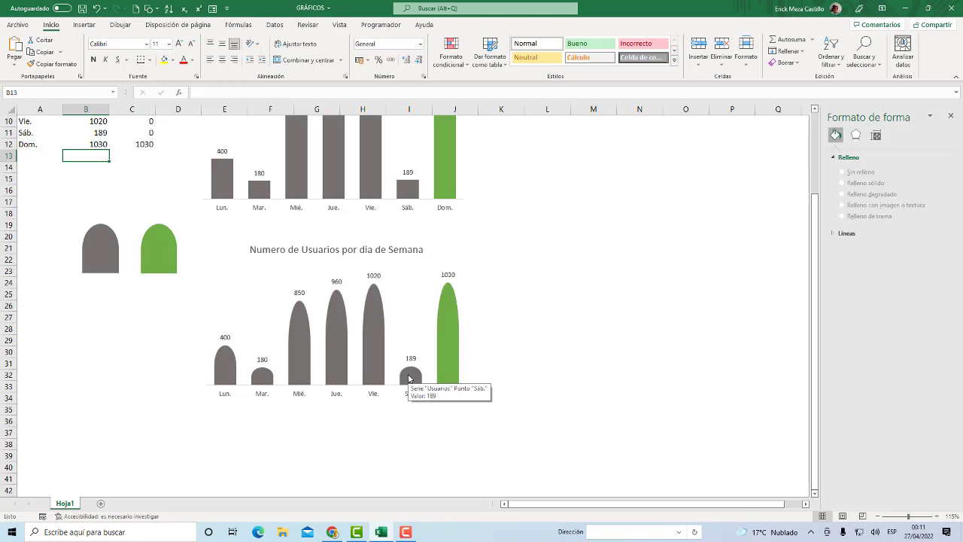
{"action": "scroll", "coordinate": [391, 338], "scroll_direction": "up", "scroll_amount": 3}
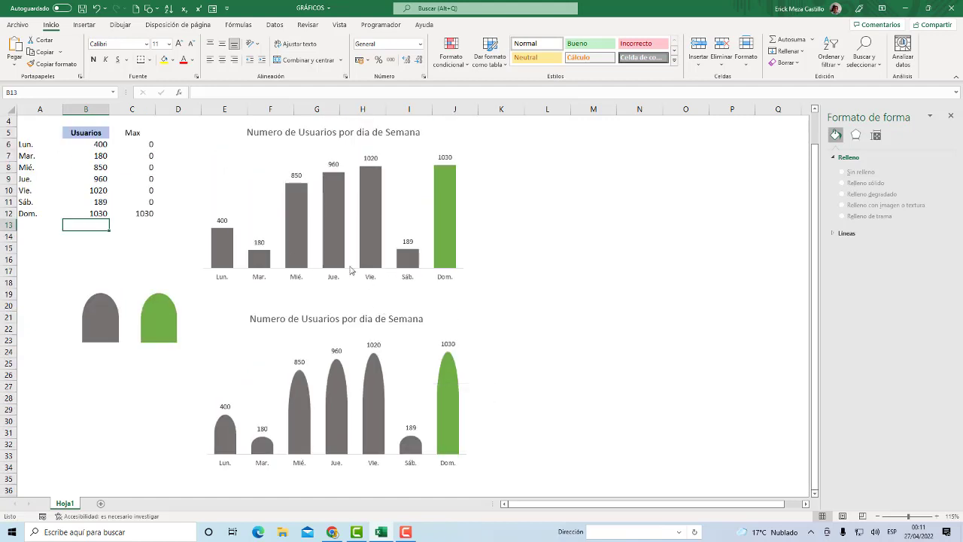
{"action": "scroll", "coordinate": [290, 256], "scroll_direction": "down", "scroll_amount": 3}
{"action": "scroll", "coordinate": [279, 308], "scroll_direction": "down", "scroll_amount": 2}
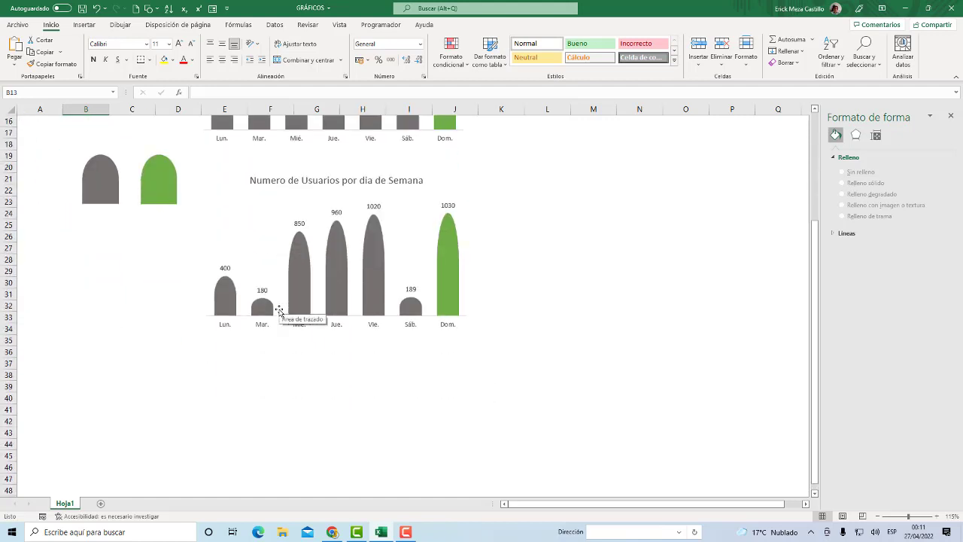
{"action": "mouse_move", "coordinate": [267, 316]}
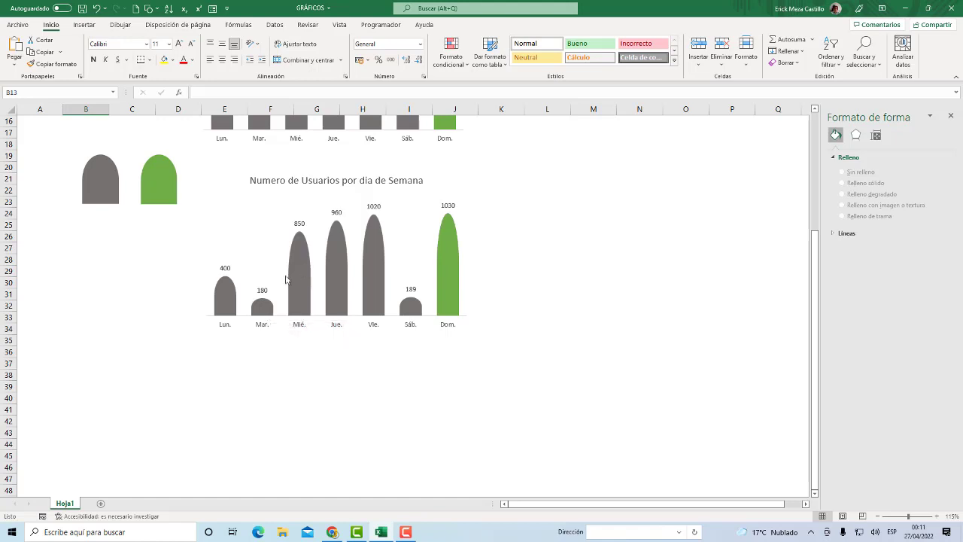
{"action": "scroll", "coordinate": [112, 238], "scroll_direction": "up", "scroll_amount": 4}
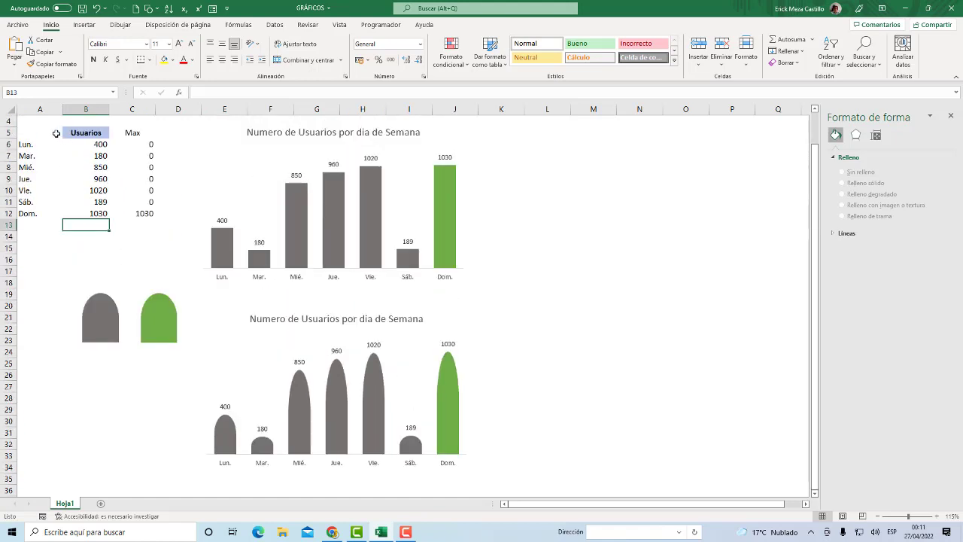
{"action": "mouse_move", "coordinate": [30, 132]}
{"action": "left_mouse_down"}
{"action": "mouse_move", "coordinate": [120, 178]}
{"action": "mouse_move", "coordinate": [43, 154]}
{"action": "mouse_move", "coordinate": [136, 248]}
{"action": "left_mouse_up"}
{"action": "scroll", "coordinate": [43, 153], "scroll_direction": "up", "scroll_amount": 1}
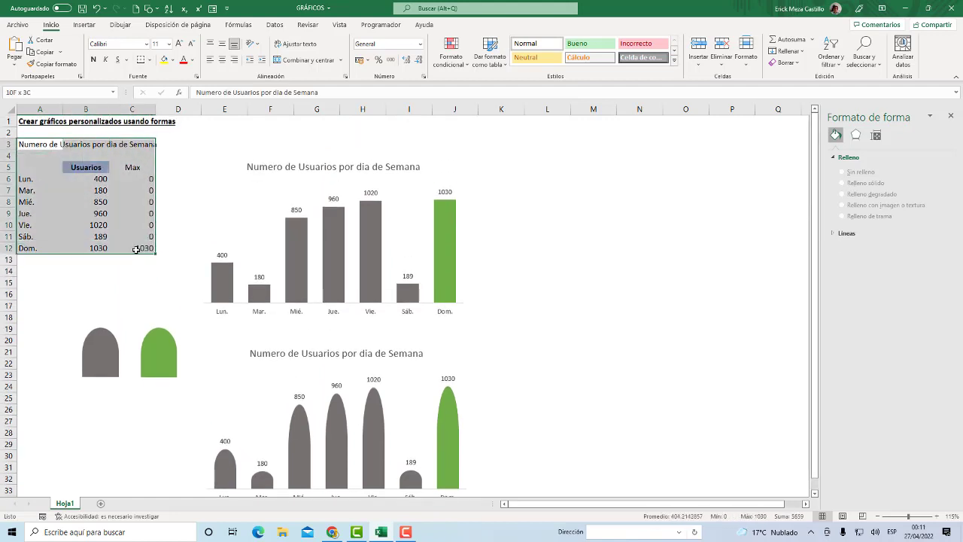
{"action": "key", "text": "ctrl+c"}
{"action": "scroll", "coordinate": [142, 273], "scroll_direction": "down", "scroll_amount": 2}
{"action": "scroll", "coordinate": [142, 273], "scroll_direction": "down", "scroll_amount": 4}
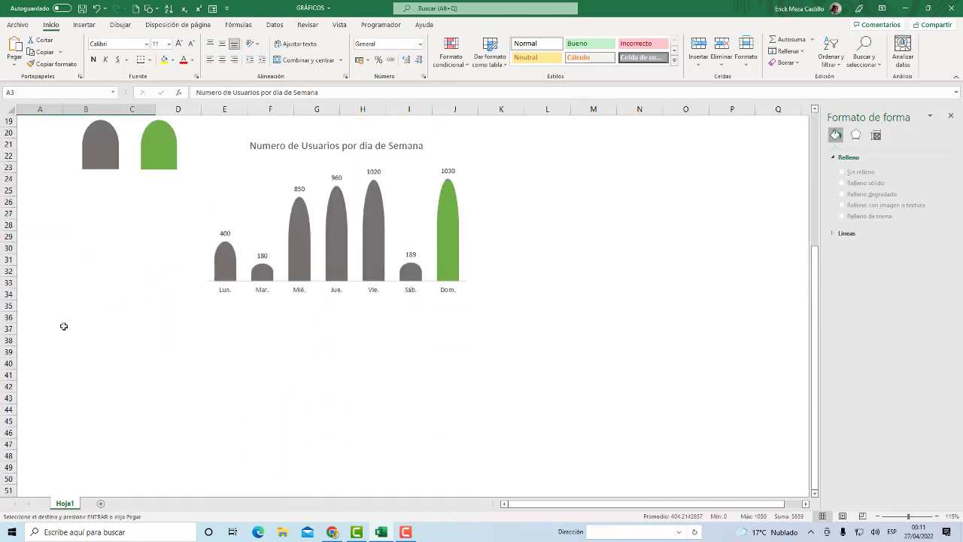
- Paste the table copy at A37 and empty its Max column C39:C46
{"action": "left_click", "coordinate": [32, 329]}
{"action": "key", "text": "ctrl+v"}
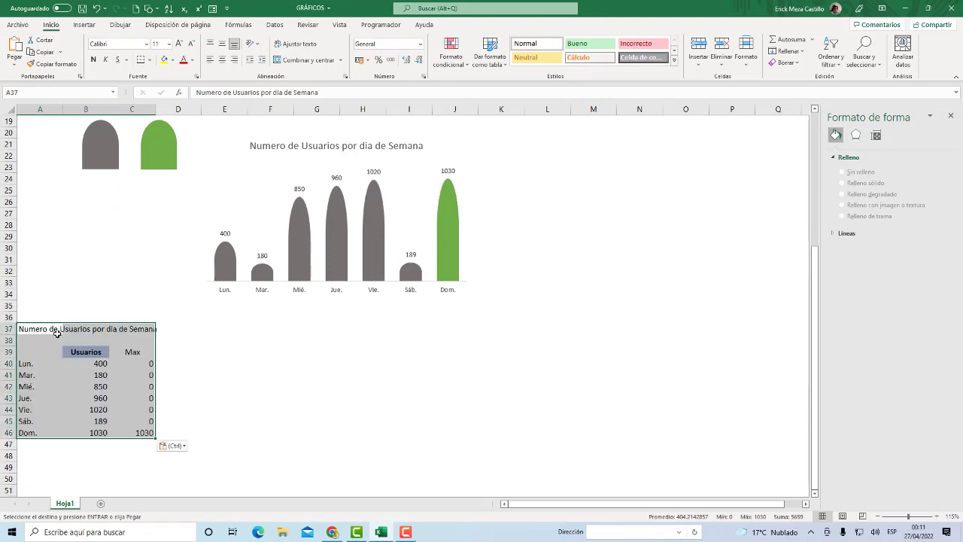
{"action": "left_click", "coordinate": [158, 372]}
{"action": "left_click", "coordinate": [134, 353]}
{"action": "left_click_drag", "start_coordinate": [133, 352], "coordinate": [138, 430]}
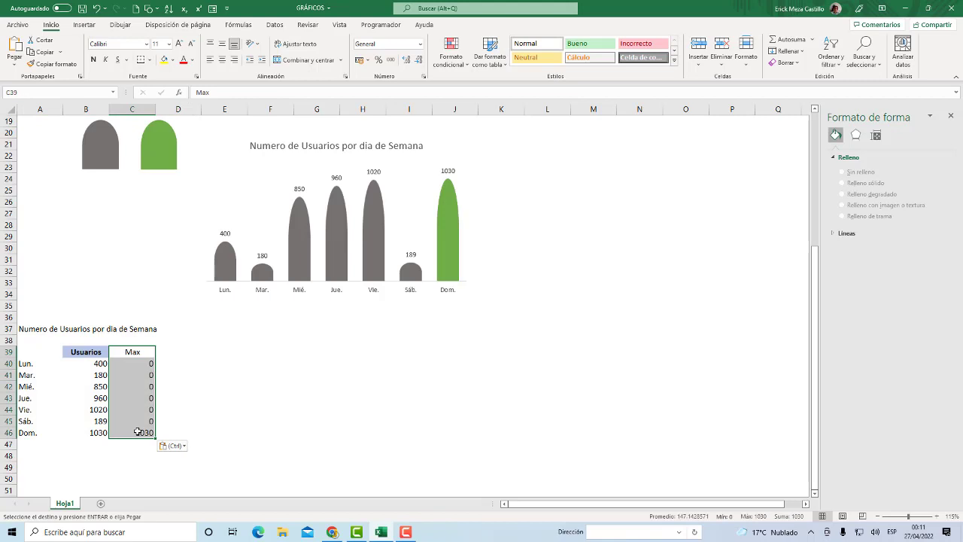
{"action": "key", "text": "Delete"}
{"action": "left_click", "coordinate": [212, 388]}
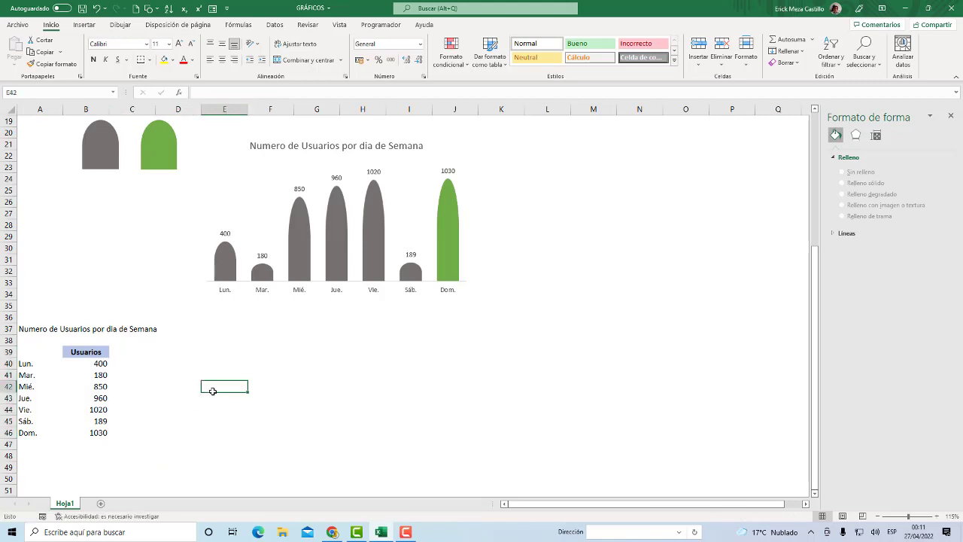
- Enter the headers max1 in C39 and min1 in D39
{"action": "scroll", "coordinate": [176, 361], "scroll_direction": "down", "scroll_amount": 1}
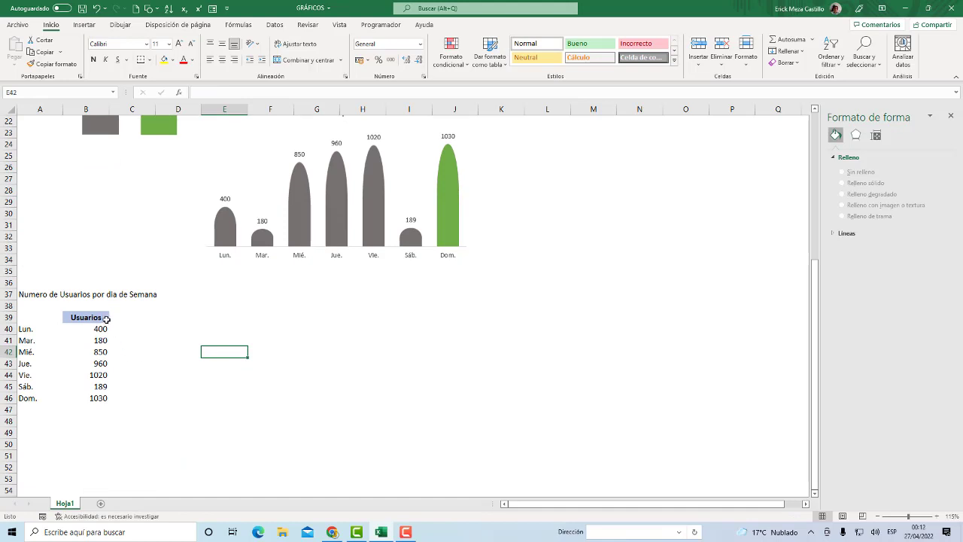
{"action": "left_click", "coordinate": [134, 319]}
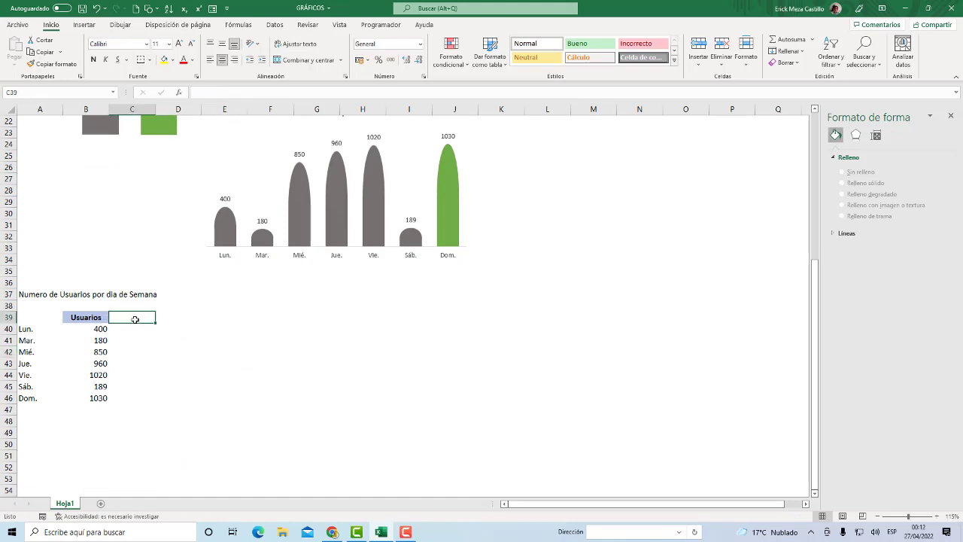
{"action": "type", "text": "max"}
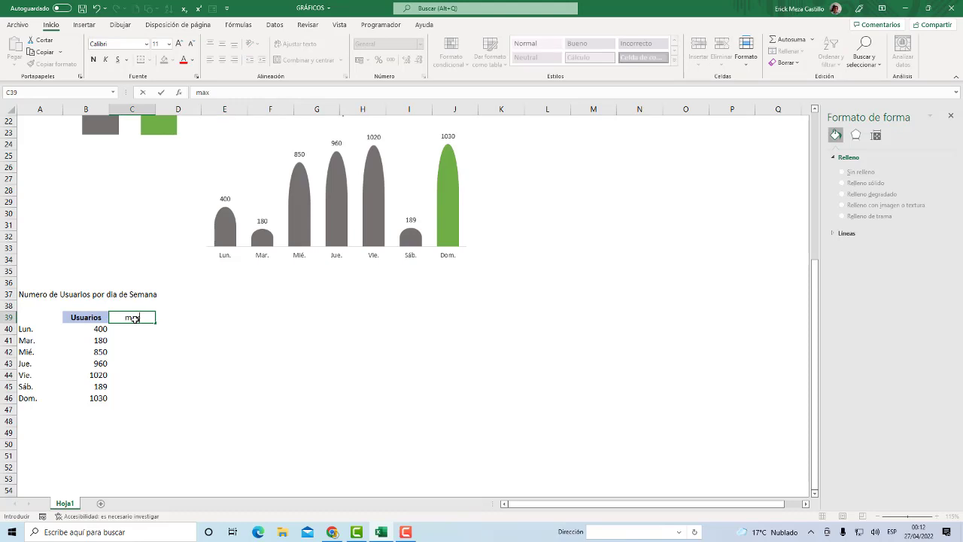
{"action": "scroll", "coordinate": [133, 318], "scroll_direction": "up", "scroll_amount": 1}
{"action": "type", "text": "1"}
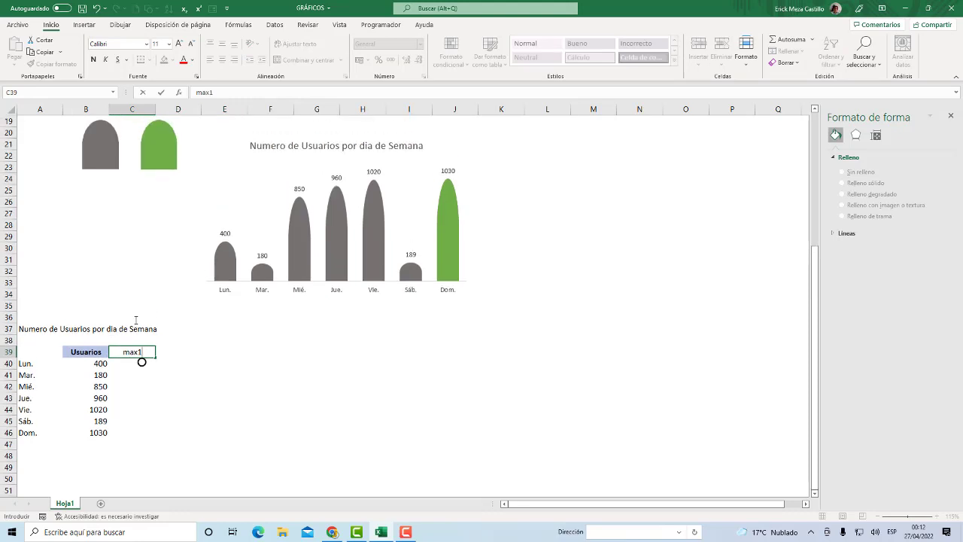
{"action": "key", "text": "Tab"}
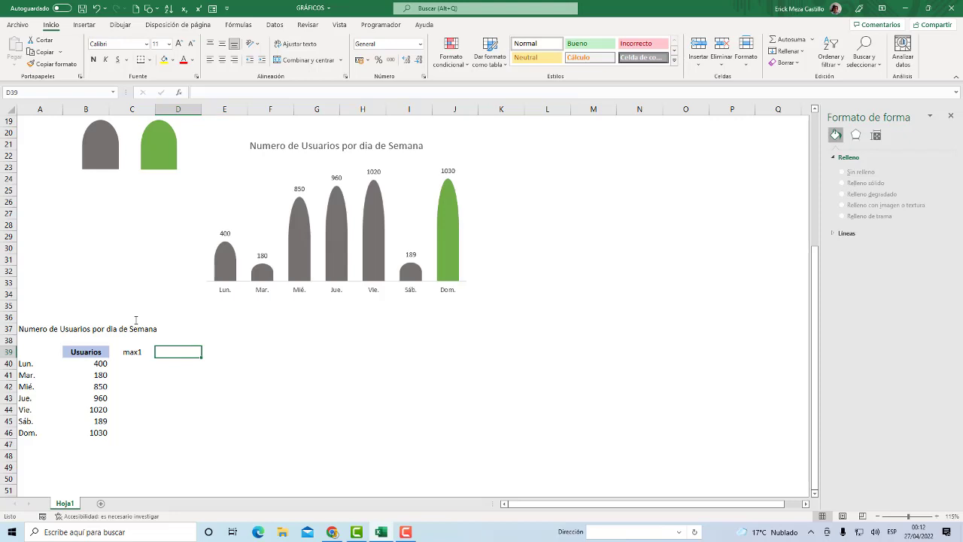
{"action": "type", "text": "min"}
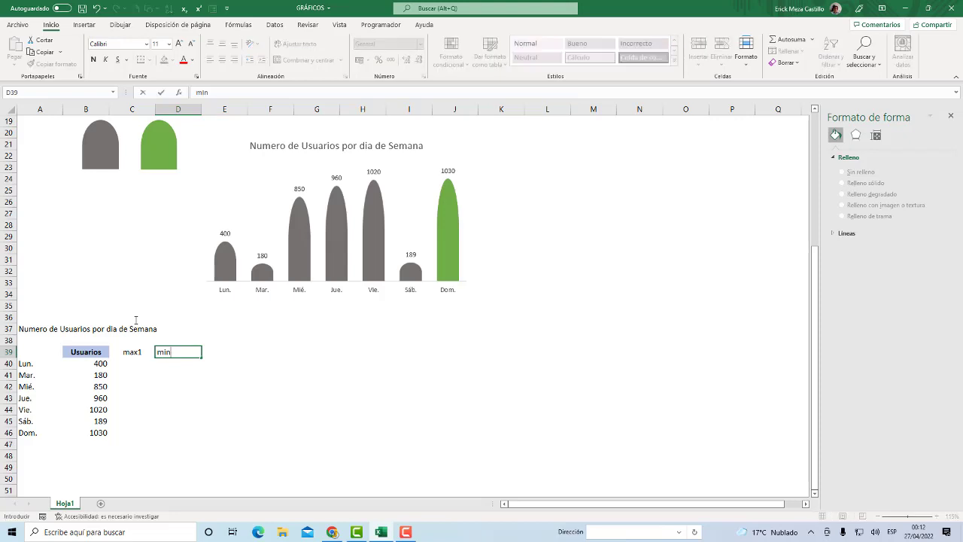
{"action": "type", "text": "1"}
{"action": "key", "text": "Return"}
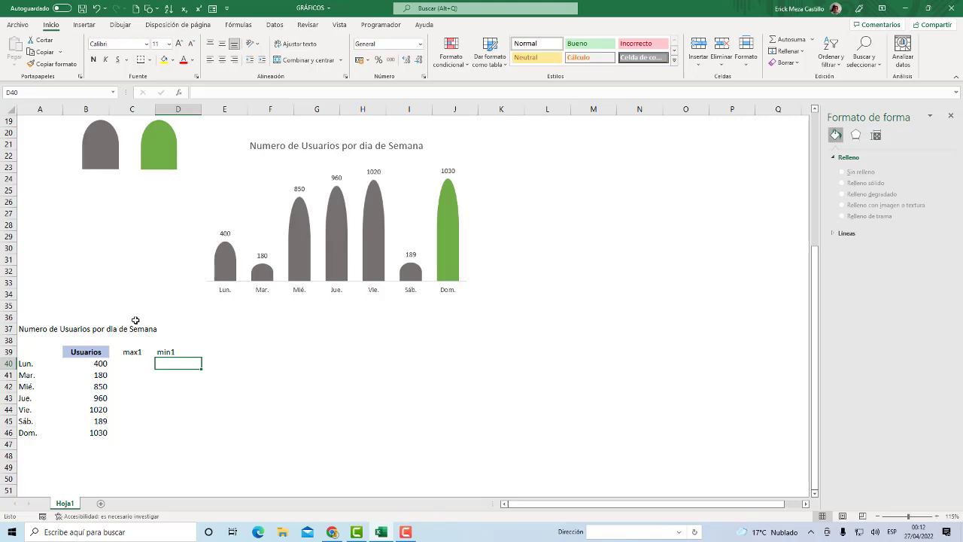
- Enter =MIN(B40:B46)/2 in D40 and fill it down the min1 column
{"action": "type", "text": "=min("}
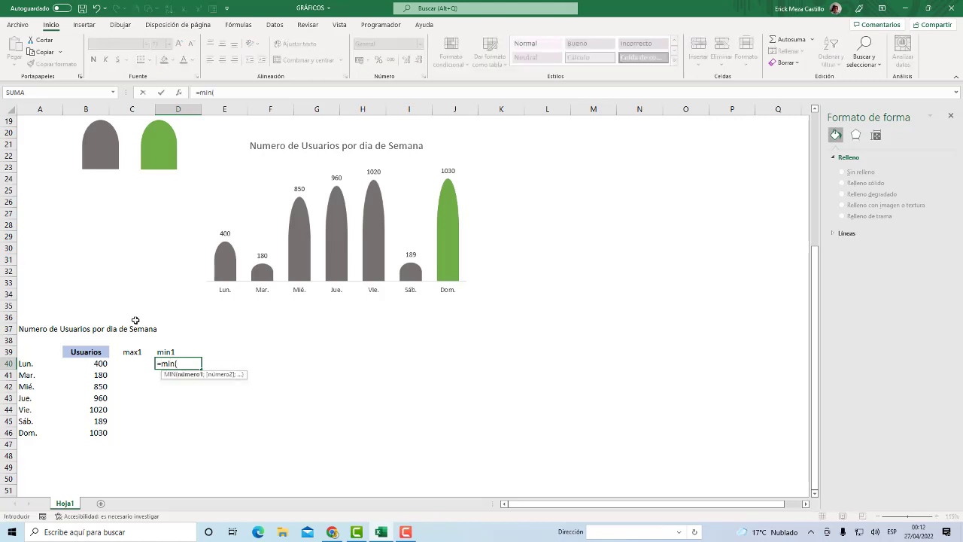
{"action": "mouse_move", "coordinate": [98, 363]}
{"action": "left_mouse_down"}
{"action": "mouse_move", "coordinate": [100, 443]}
{"action": "mouse_move", "coordinate": [101, 434]}
{"action": "left_mouse_up"}
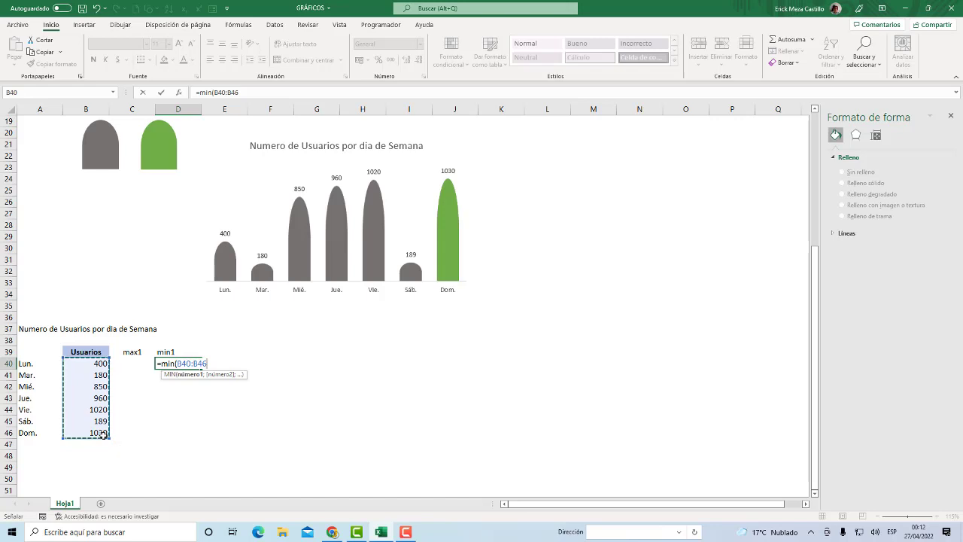
{"action": "type", "text": ")*"}
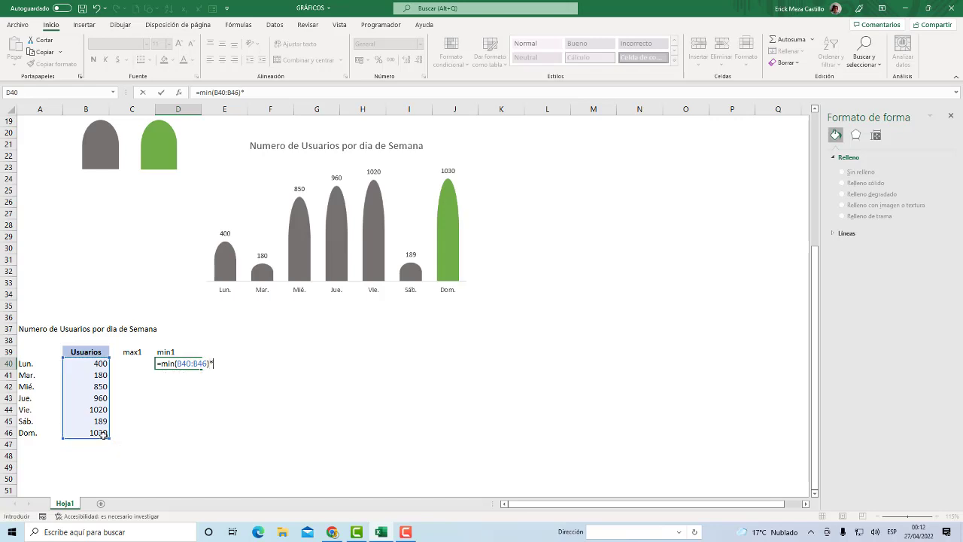
{"action": "type", "text": "2"}
{"action": "key", "text": "Return"}
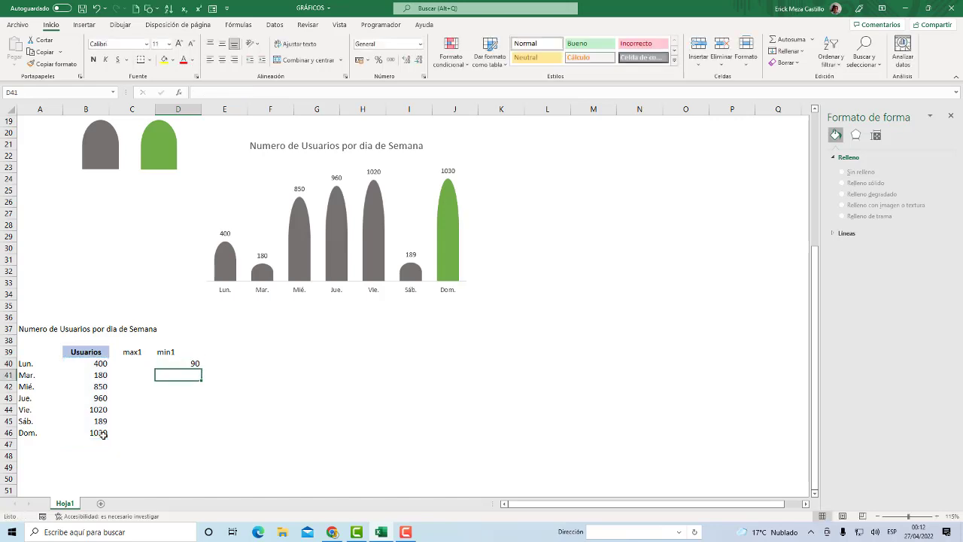
{"action": "left_click", "coordinate": [185, 363]}
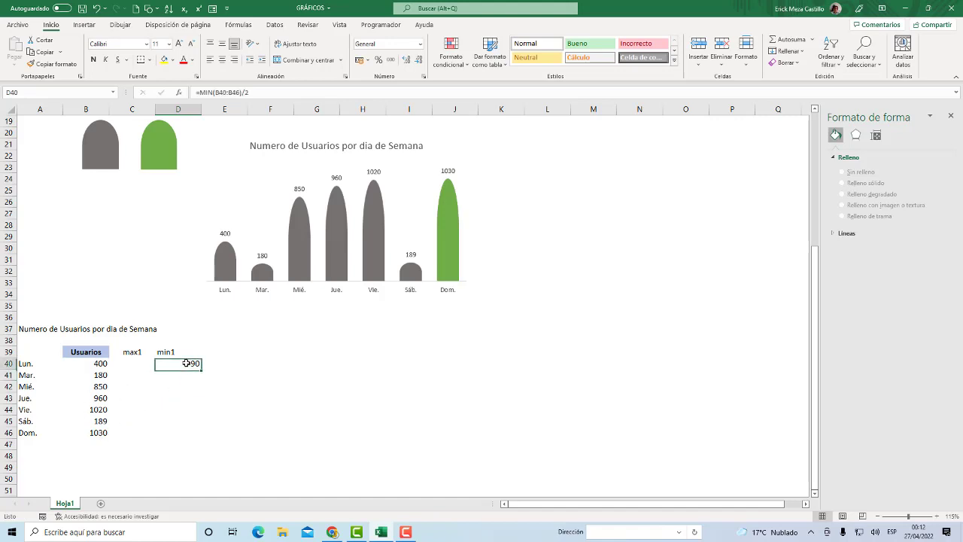
{"action": "left_click_drag", "start_coordinate": [200, 369], "coordinate": [202, 437]}
{"action": "left_click", "coordinate": [139, 363]}
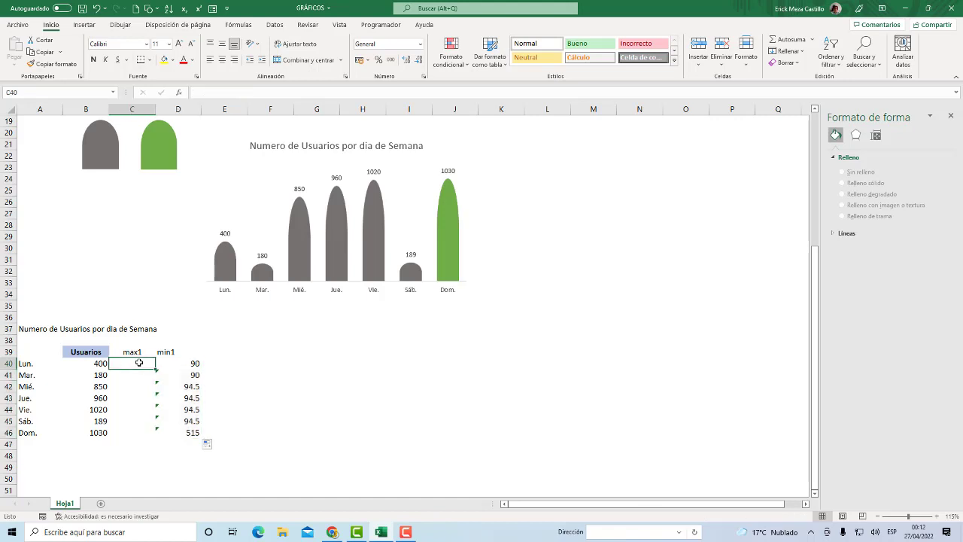
- Make D40's range absolute as $B$40:$B$46 and refill the formula down to D46
{"action": "left_click", "coordinate": [171, 367]}
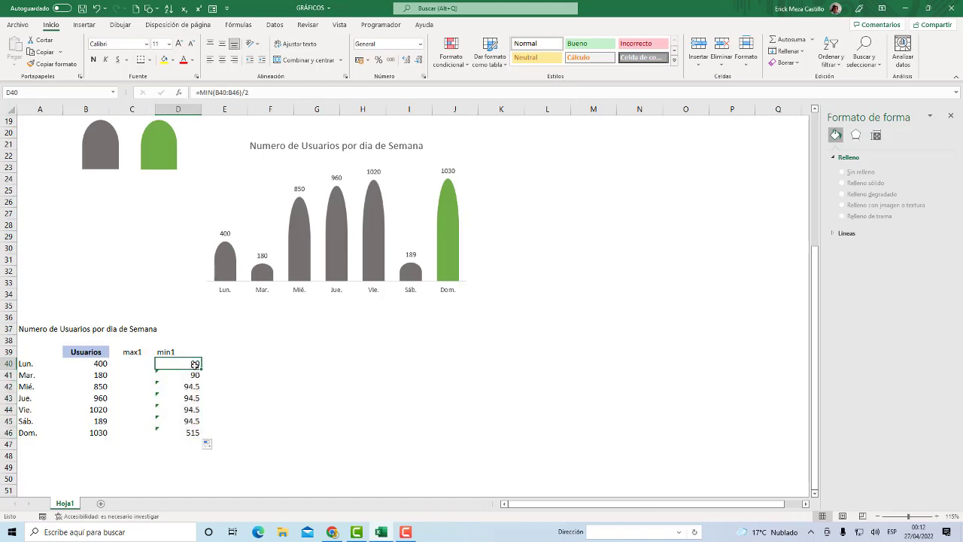
{"action": "double_click", "coordinate": [195, 364]}
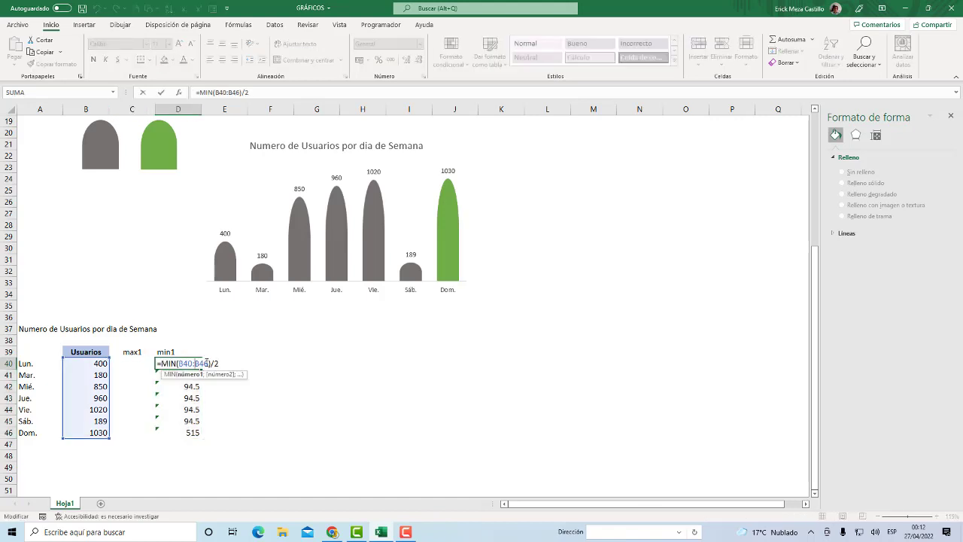
{"action": "left_click_drag", "start_coordinate": [206, 363], "coordinate": [179, 364]}
{"action": "key", "text": "F4"}
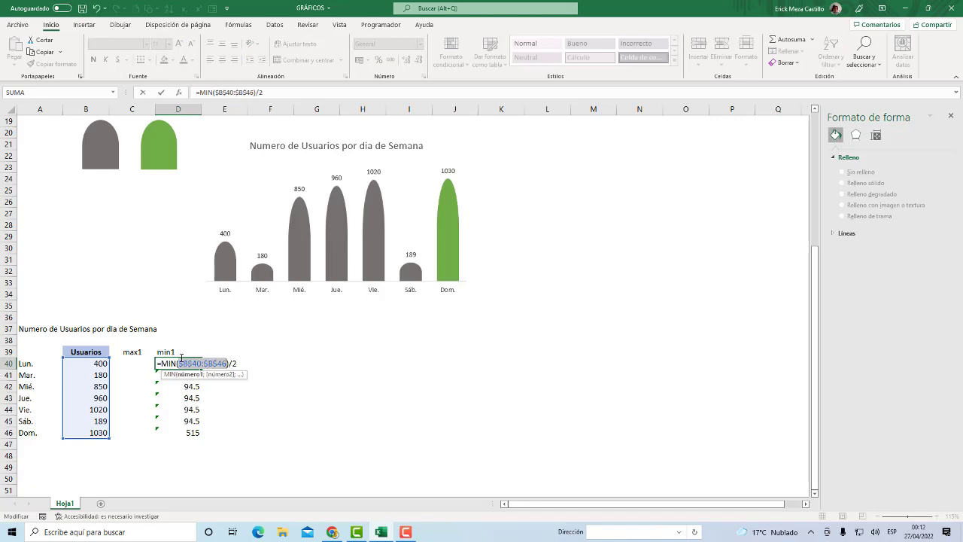
{"action": "key", "text": "Return"}
{"action": "double_click", "coordinate": [196, 364]}
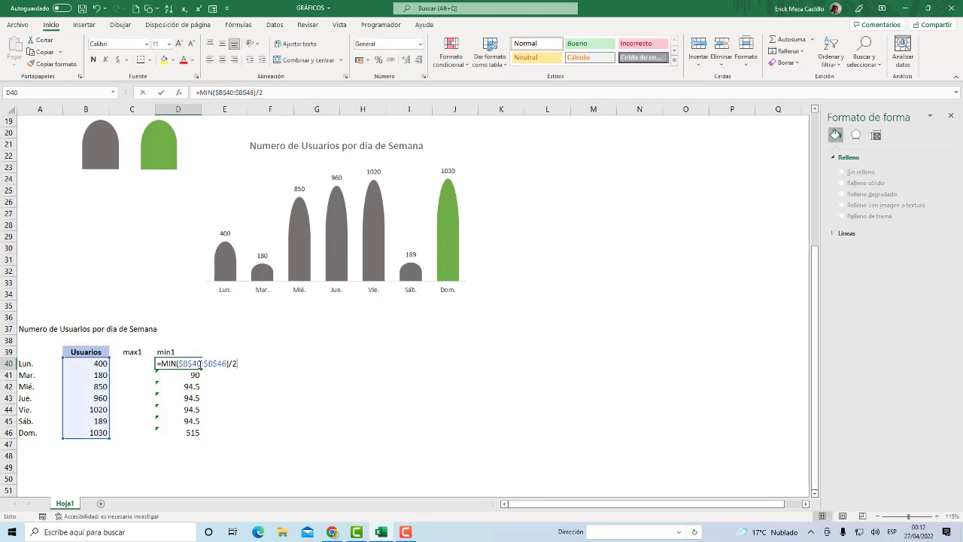
{"action": "scroll", "coordinate": [189, 366], "scroll_direction": "down", "scroll_amount": 2}
{"action": "scroll", "coordinate": [189, 365], "scroll_direction": "down", "scroll_amount": 2}
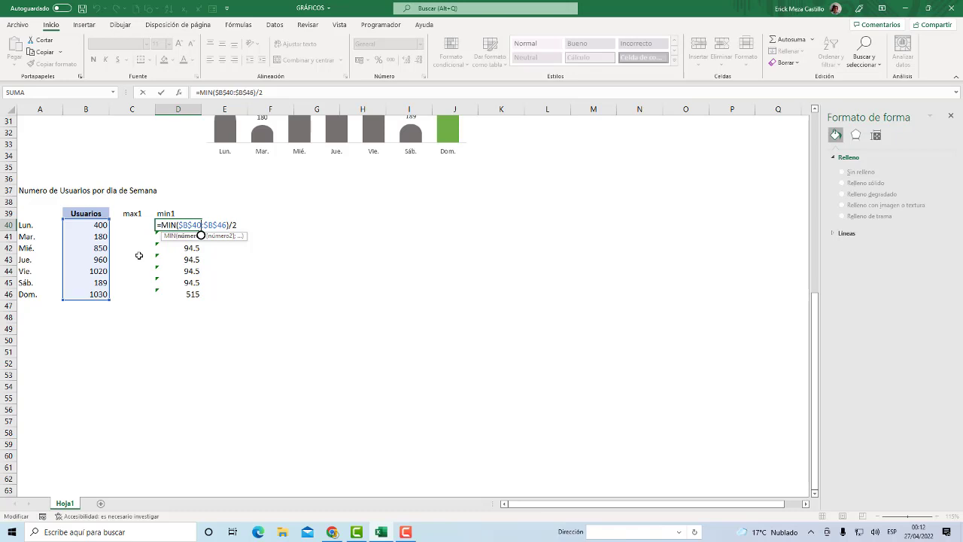
{"action": "key", "text": "Return"}
{"action": "left_click", "coordinate": [148, 223]}
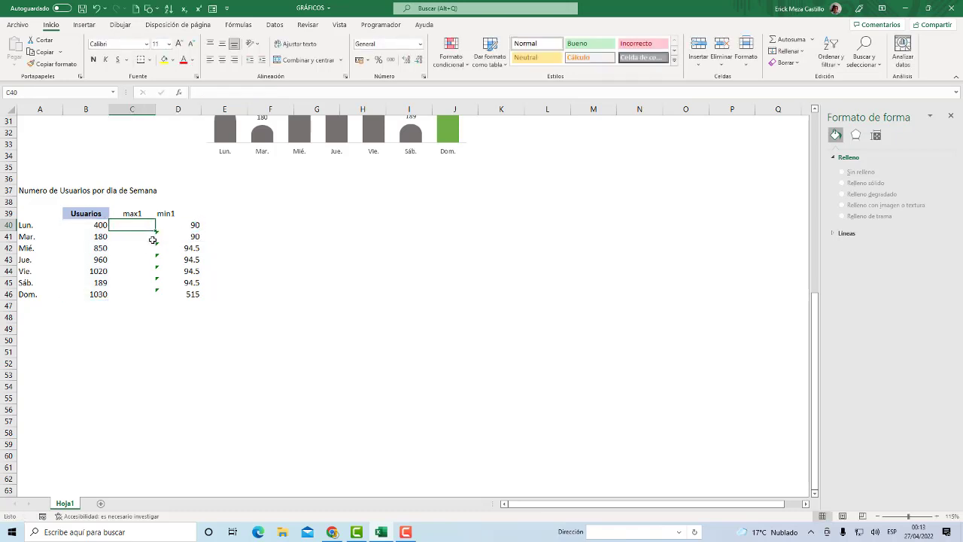
{"action": "left_click", "coordinate": [187, 224]}
{"action": "left_click_drag", "start_coordinate": [201, 230], "coordinate": [188, 300]}
- Enter =B40-D40 in C40 and fill it down to C46, giving 310 through 940
{"action": "left_click", "coordinate": [140, 226]}
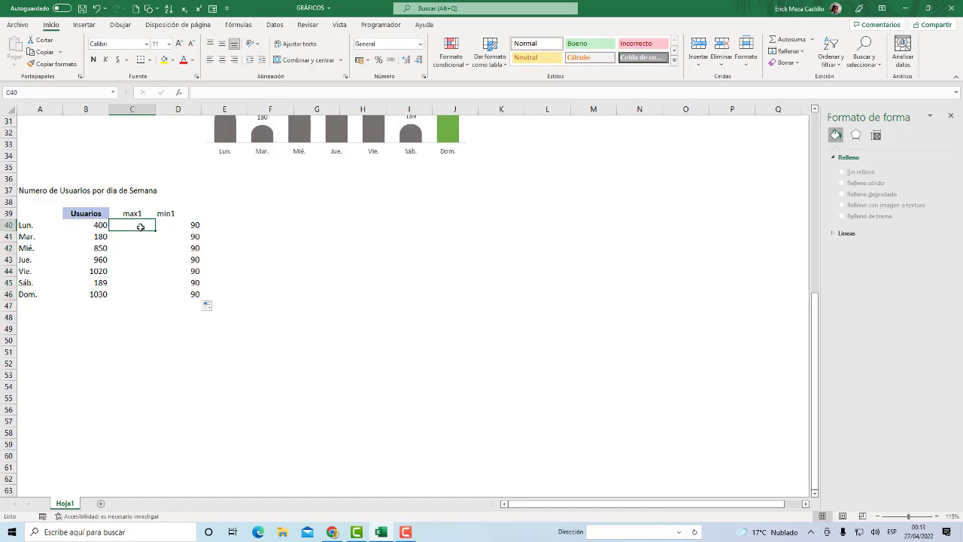
{"action": "type", "text": "="}
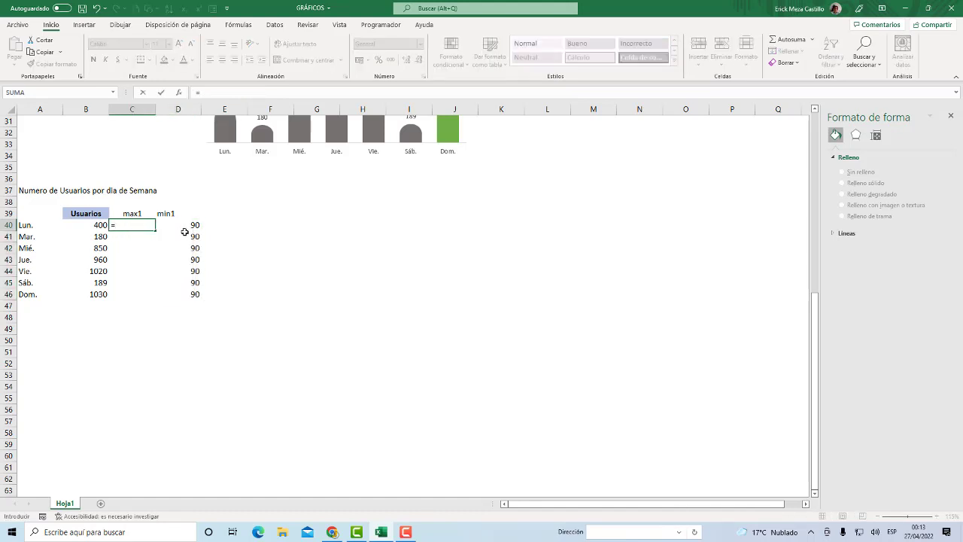
{"action": "left_click", "coordinate": [94, 222]}
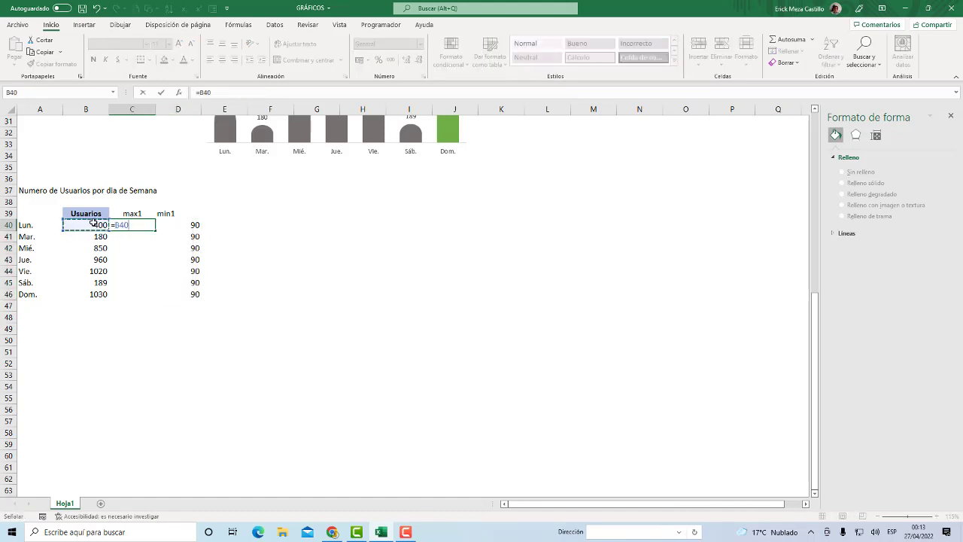
{"action": "type", "text": "-"}
{"action": "left_click", "coordinate": [180, 225]}
{"action": "key", "text": "Return"}
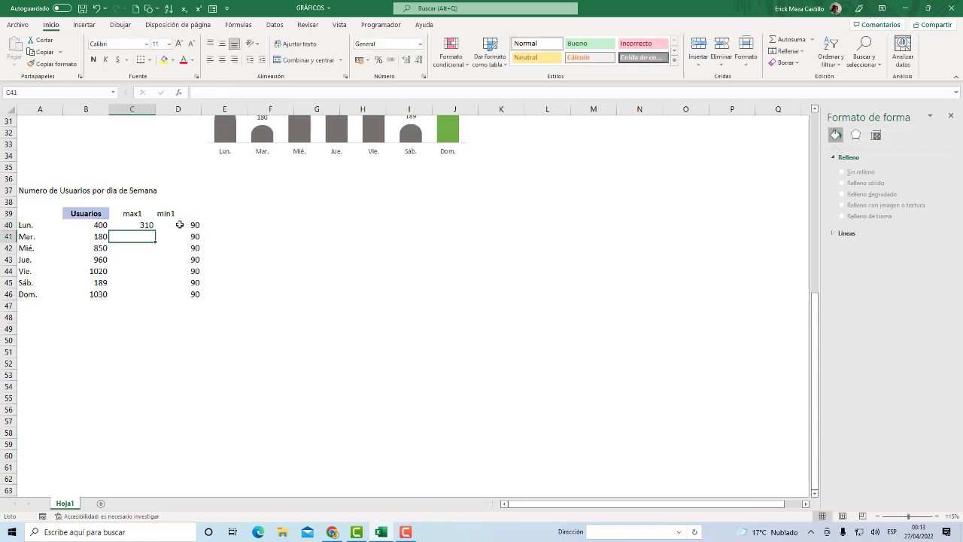
{"action": "left_click", "coordinate": [150, 224]}
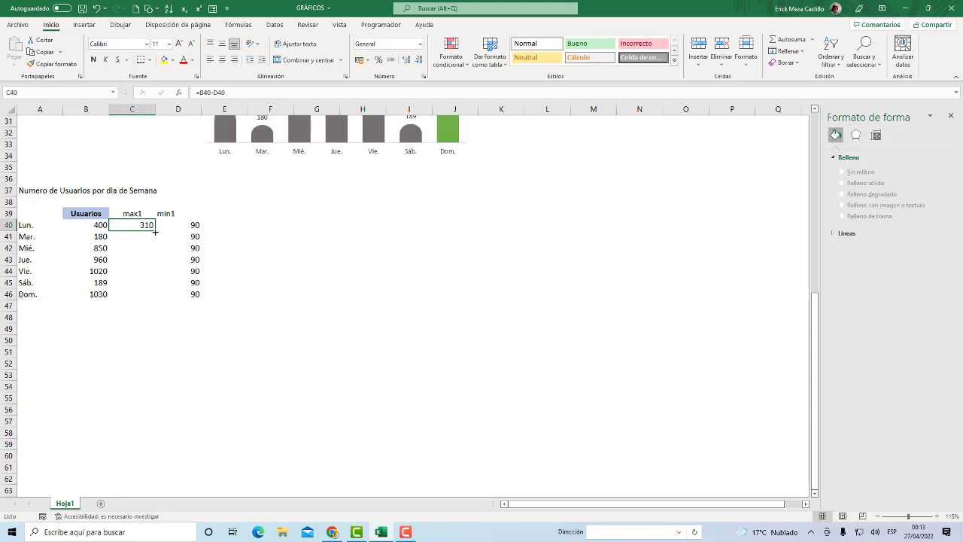
{"action": "left_click_drag", "start_coordinate": [155, 230], "coordinate": [147, 304]}
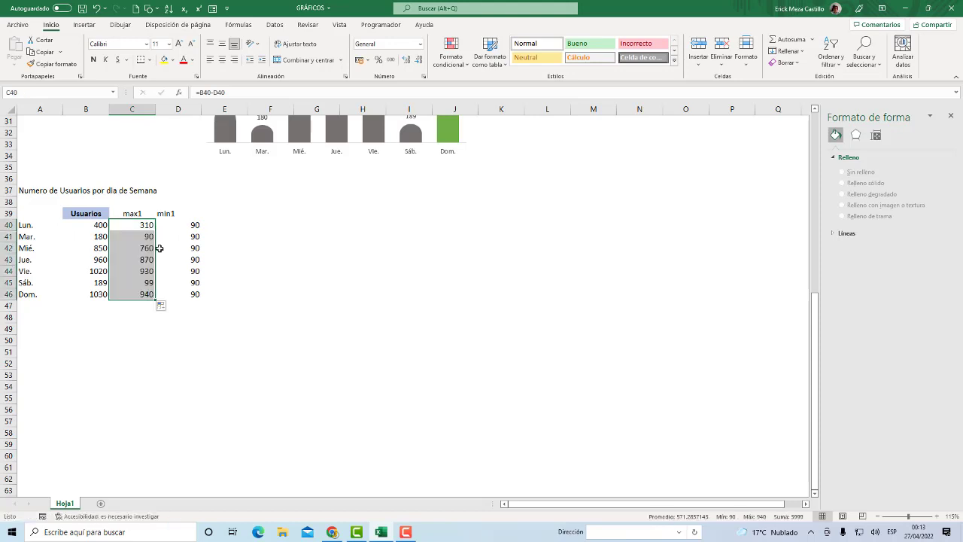
{"action": "scroll", "coordinate": [160, 248], "scroll_direction": "up", "scroll_amount": 3}
{"action": "scroll", "coordinate": [159, 248], "scroll_direction": "down", "scroll_amount": 1}
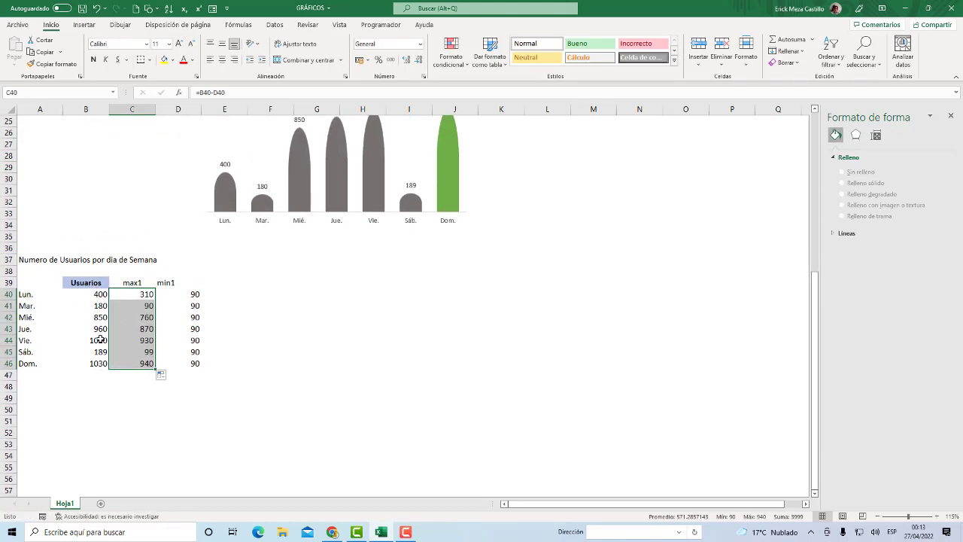
- Replace Mar. to Dom. users with 300, 450, 500, 430, 250 and 280
{"action": "left_click", "coordinate": [102, 342]}
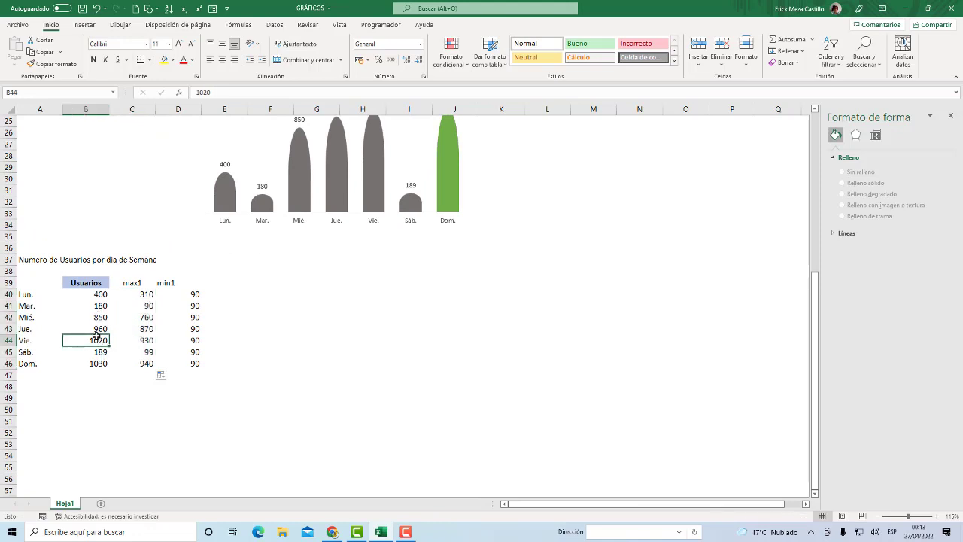
{"action": "left_click", "coordinate": [102, 294]}
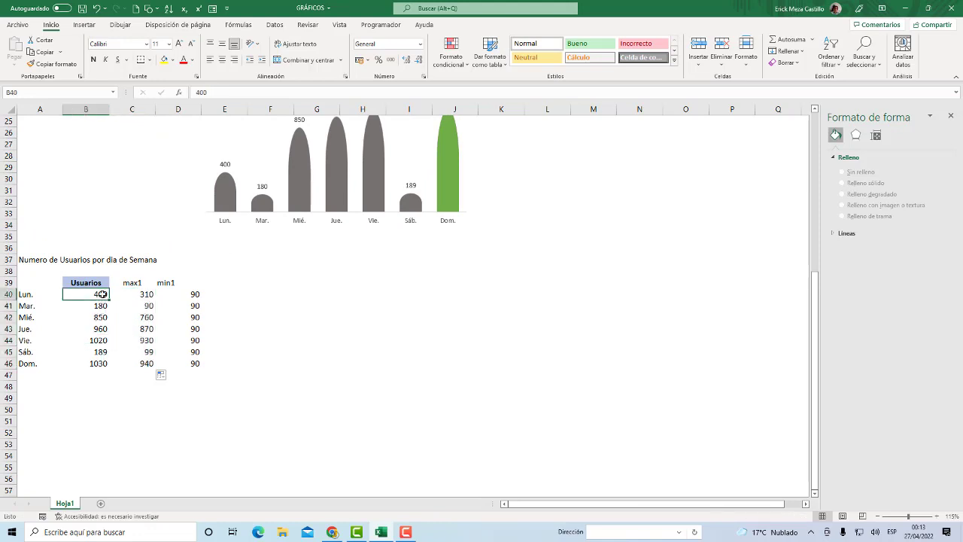
{"action": "left_click", "coordinate": [101, 305]}
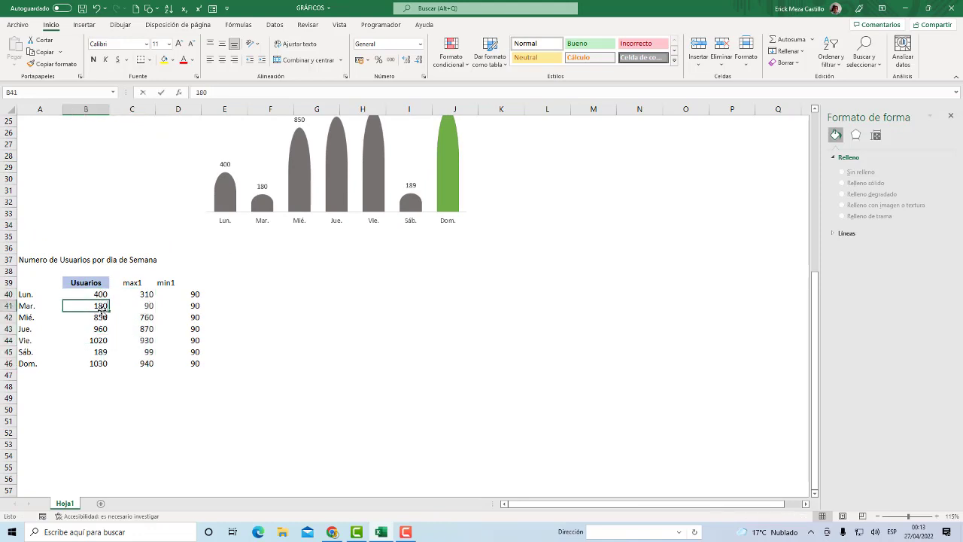
{"action": "type", "text": "300"}
{"action": "key", "text": "Return"}
{"action": "type", "text": "4"}
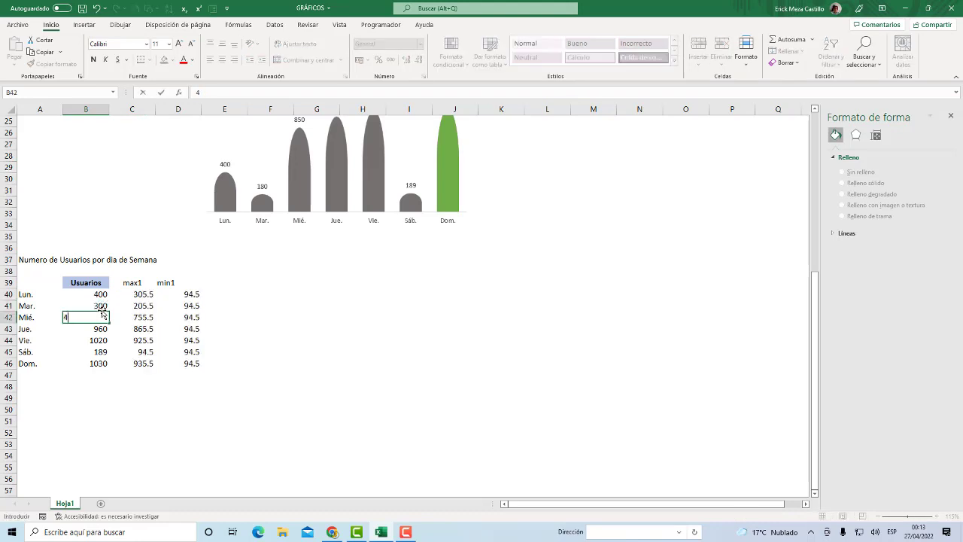
{"action": "type", "text": "50"}
{"action": "key", "text": "Return"}
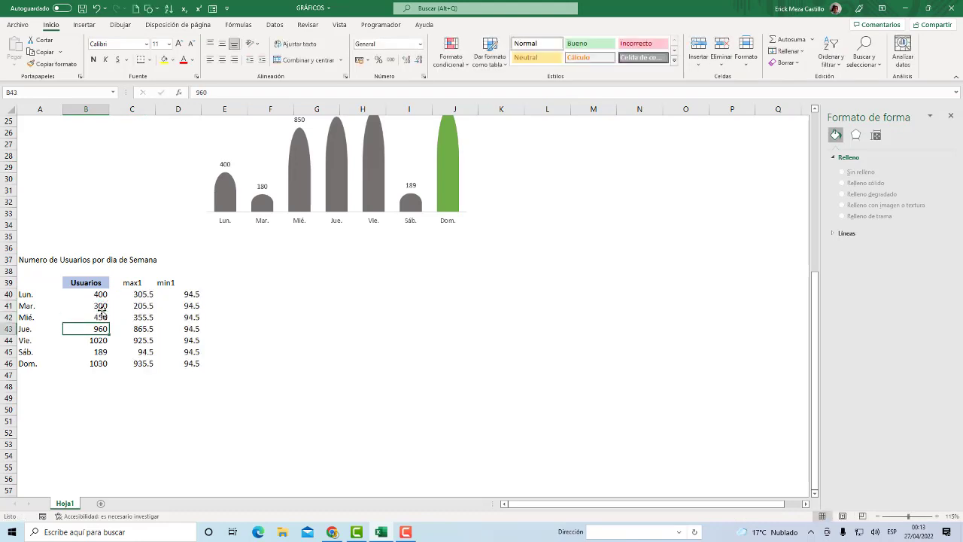
{"action": "type", "text": "500"}
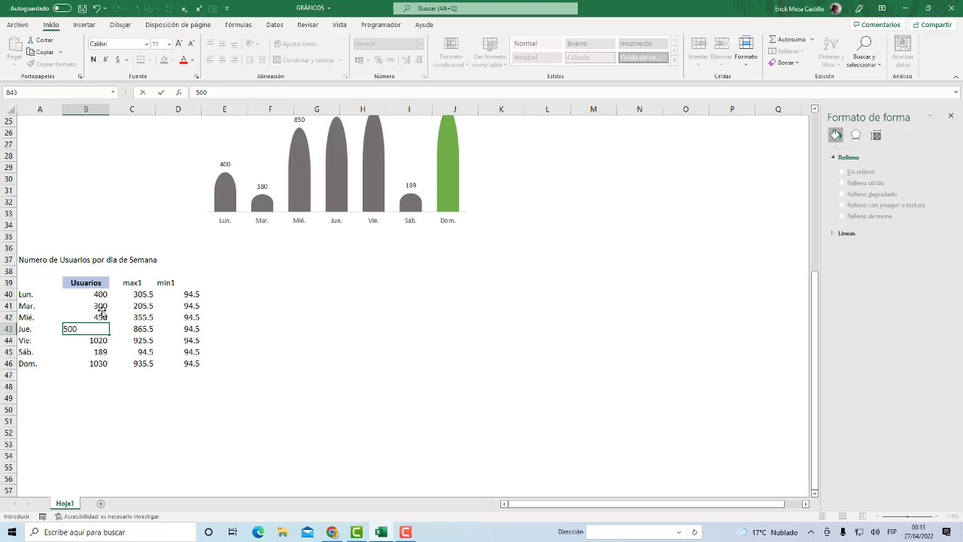
{"action": "key", "text": "Return"}
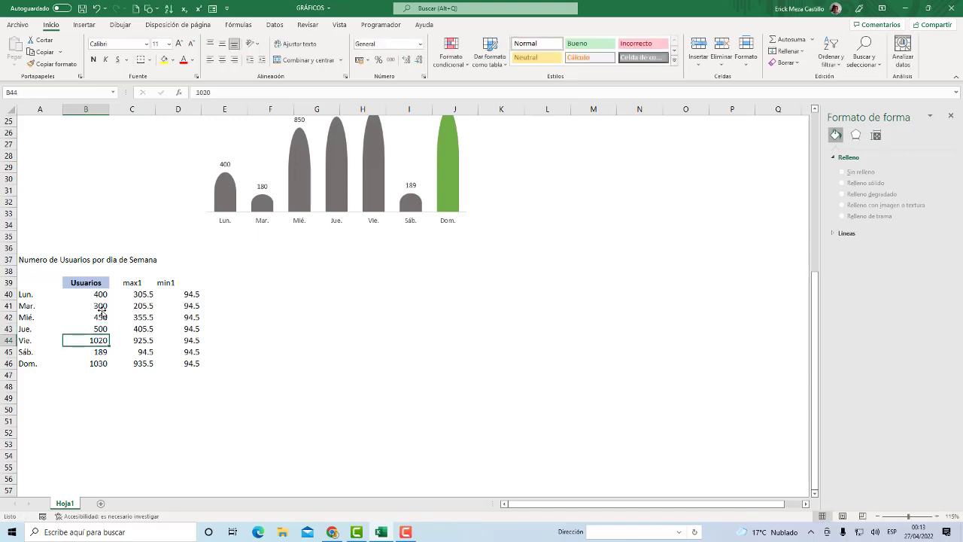
{"action": "type", "text": "430"}
{"action": "key", "text": "Return"}
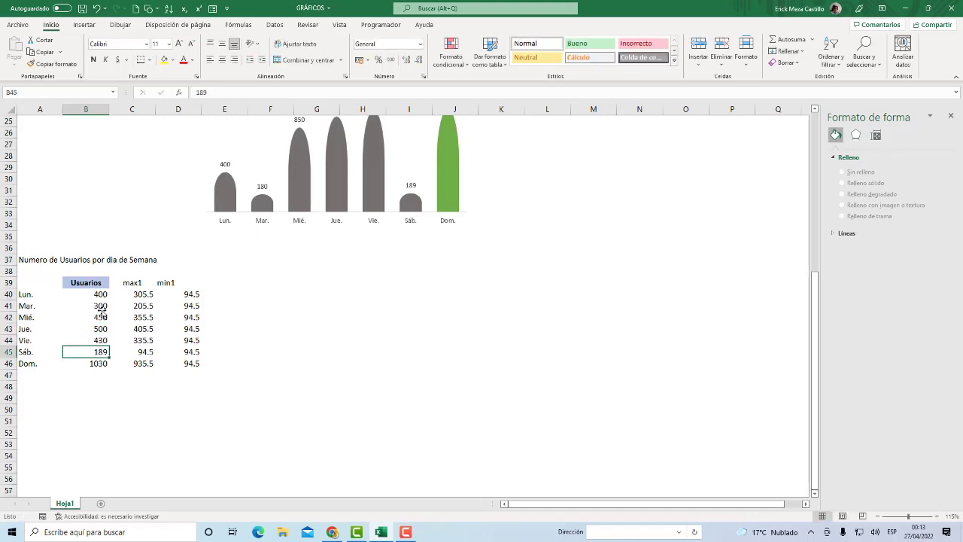
{"action": "type", "text": "250"}
{"action": "key", "text": "Return"}
{"action": "type", "text": "280"}
{"action": "key", "text": "Return"}
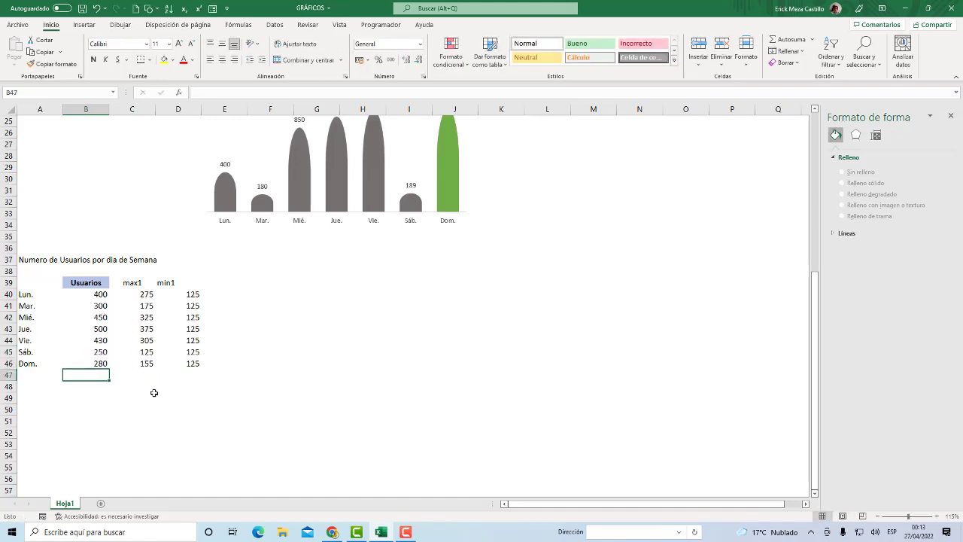
- Insert a stacked column chart from A40:A46 and C40:D46, then move it lower on the sheet
{"action": "left_click", "coordinate": [163, 331]}
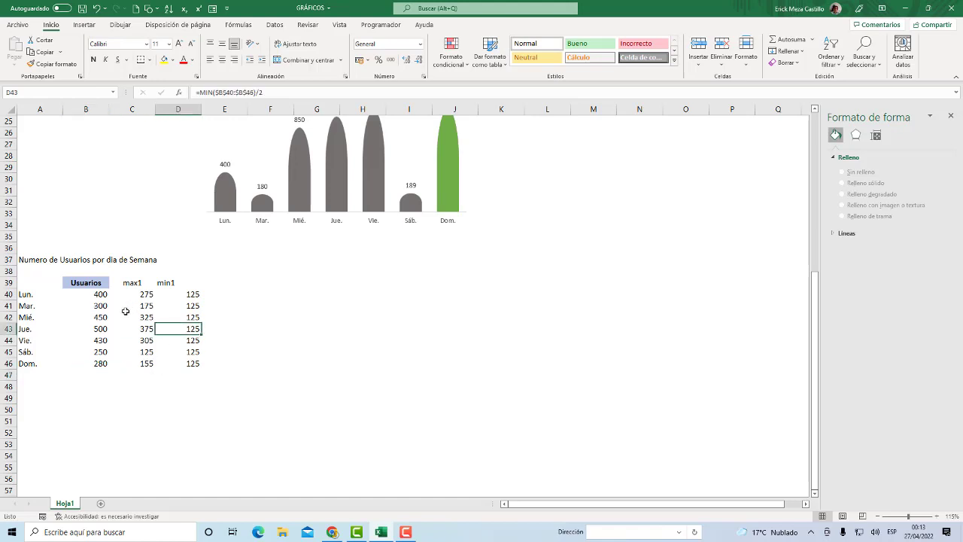
{"action": "left_click_drag", "start_coordinate": [45, 294], "coordinate": [44, 365]}
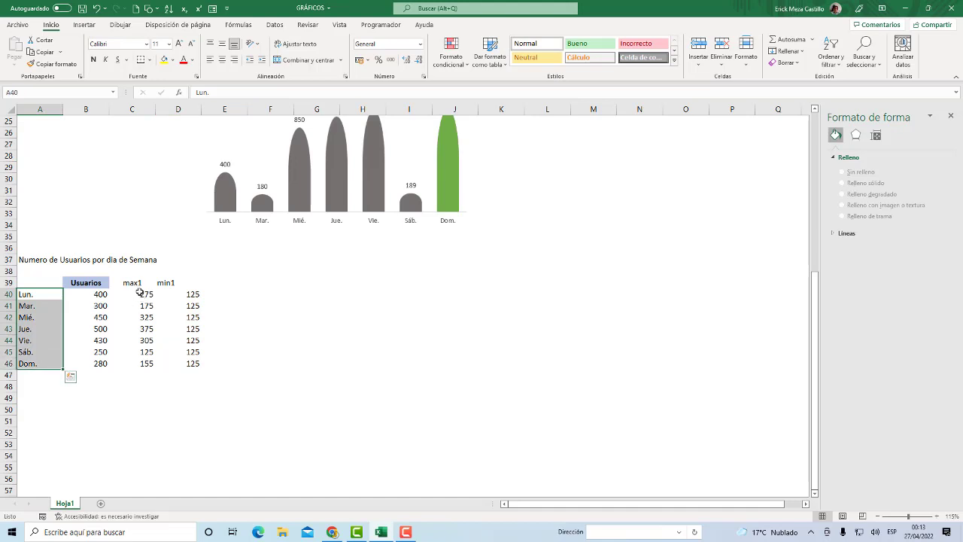
{"action": "left_click_drag", "start_coordinate": [132, 293], "coordinate": [173, 362], "text": "ctrl"}
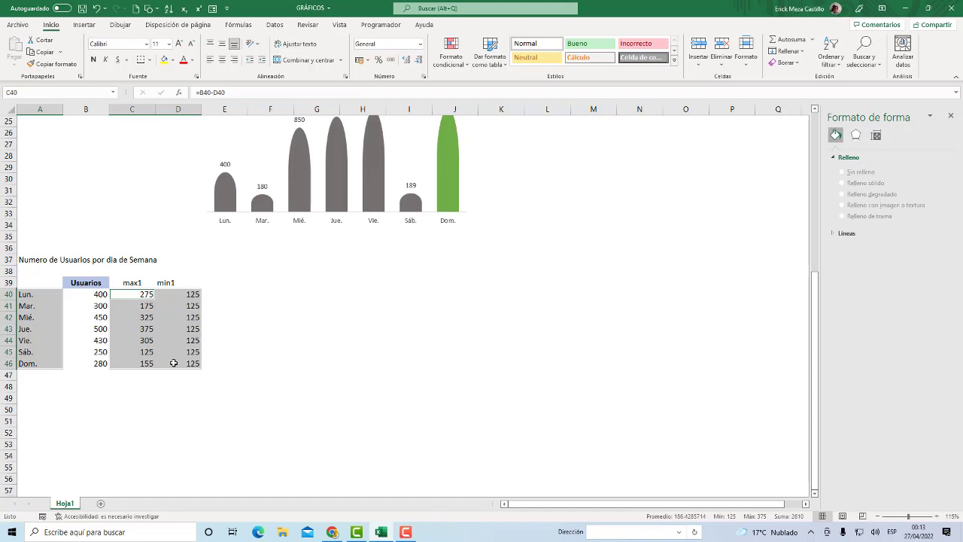
{"action": "left_click", "coordinate": [76, 27]}
{"action": "left_click", "coordinate": [446, 43]}
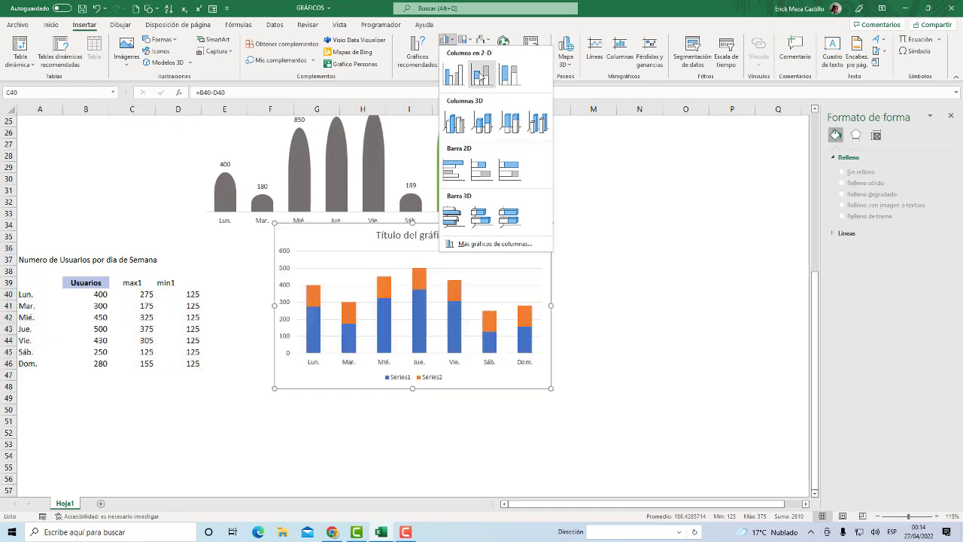
{"action": "left_click", "coordinate": [480, 76]}
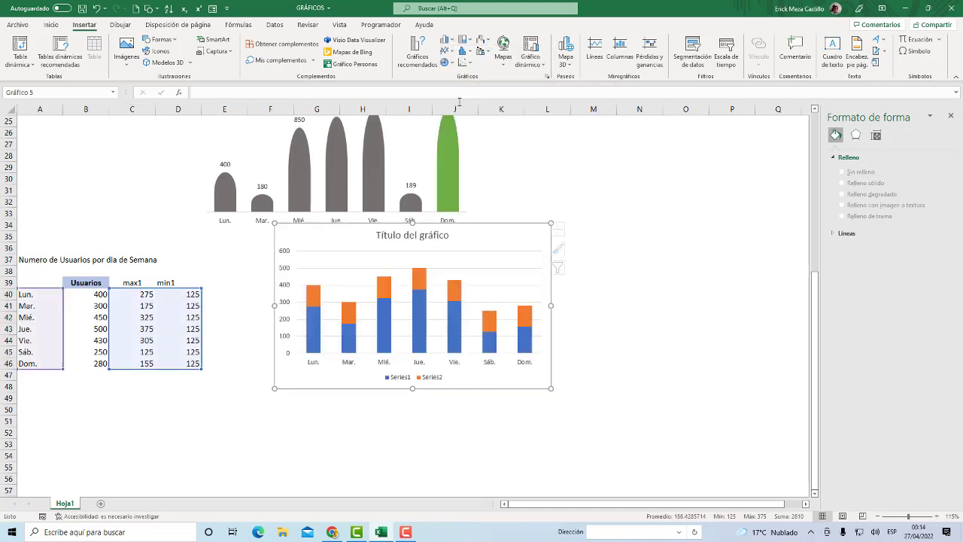
{"action": "left_click_drag", "start_coordinate": [366, 224], "coordinate": [355, 263]}
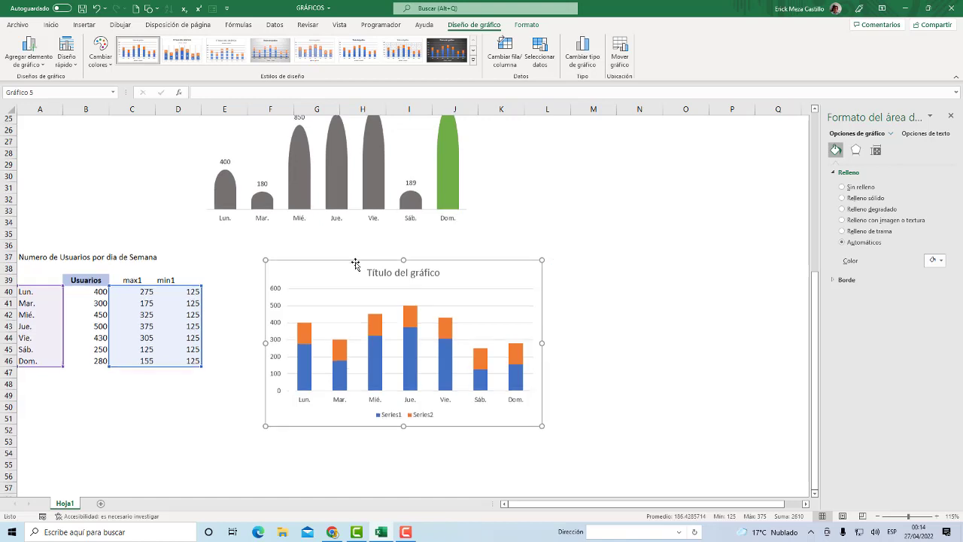
{"action": "scroll", "coordinate": [355, 264], "scroll_direction": "down", "scroll_amount": 2}
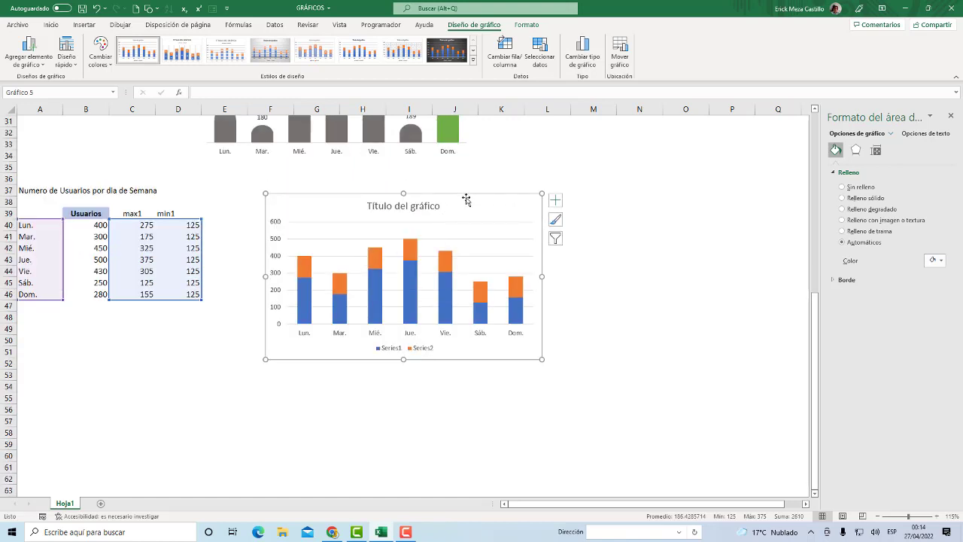
- Remove the chart's outline, horizontal gridlines and vertical value axis
{"action": "left_click", "coordinate": [527, 24]}
{"action": "left_click", "coordinate": [448, 51]}
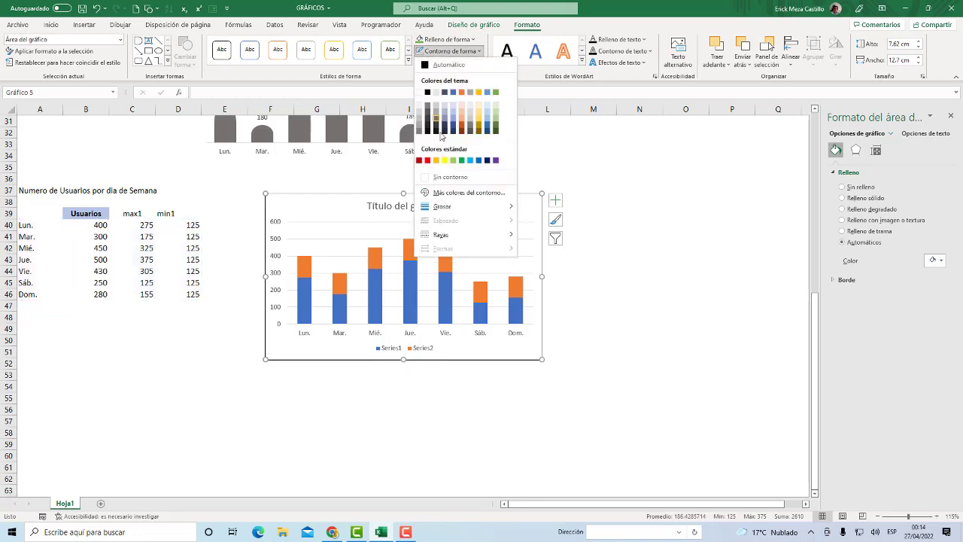
{"action": "left_click", "coordinate": [445, 178]}
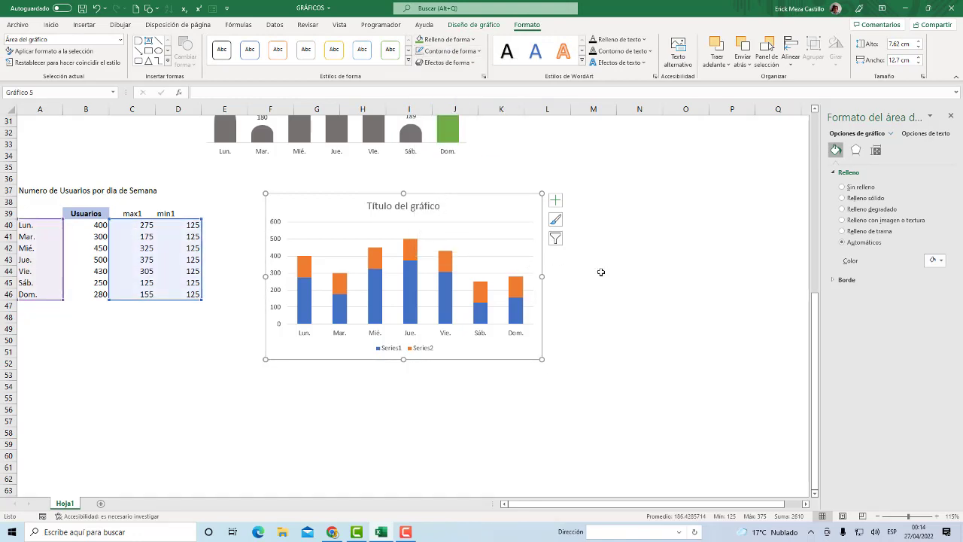
{"action": "left_click", "coordinate": [477, 228]}
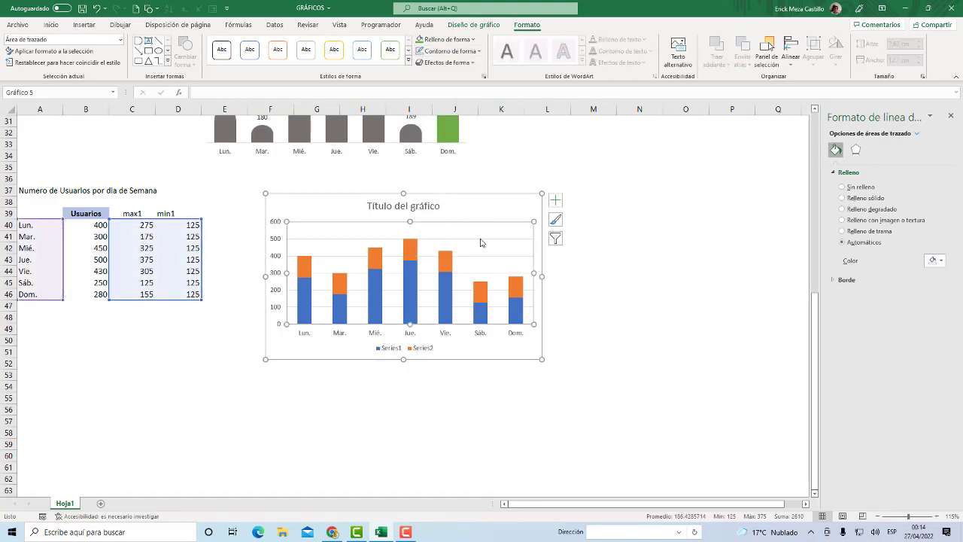
{"action": "left_click", "coordinate": [480, 241]}
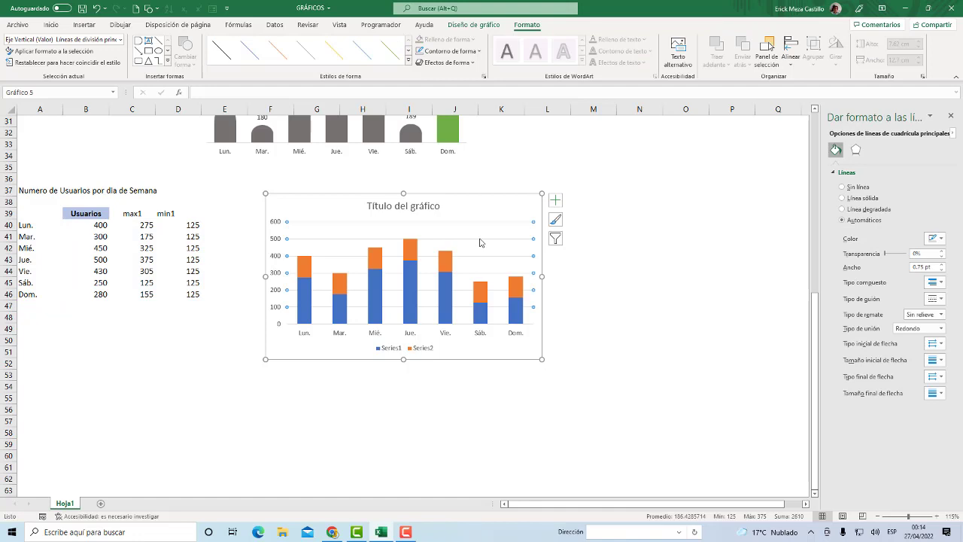
{"action": "key", "text": "Escape"}
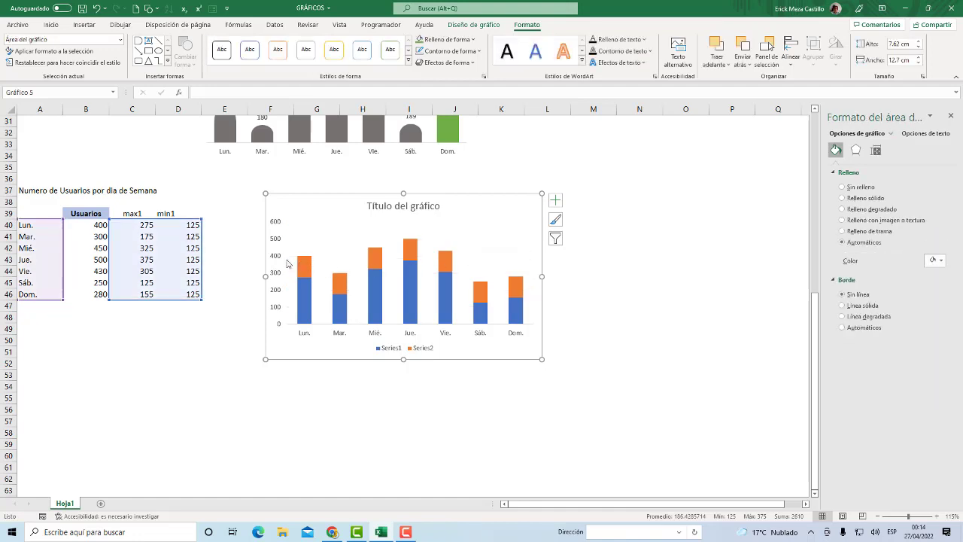
{"action": "left_click", "coordinate": [279, 242]}
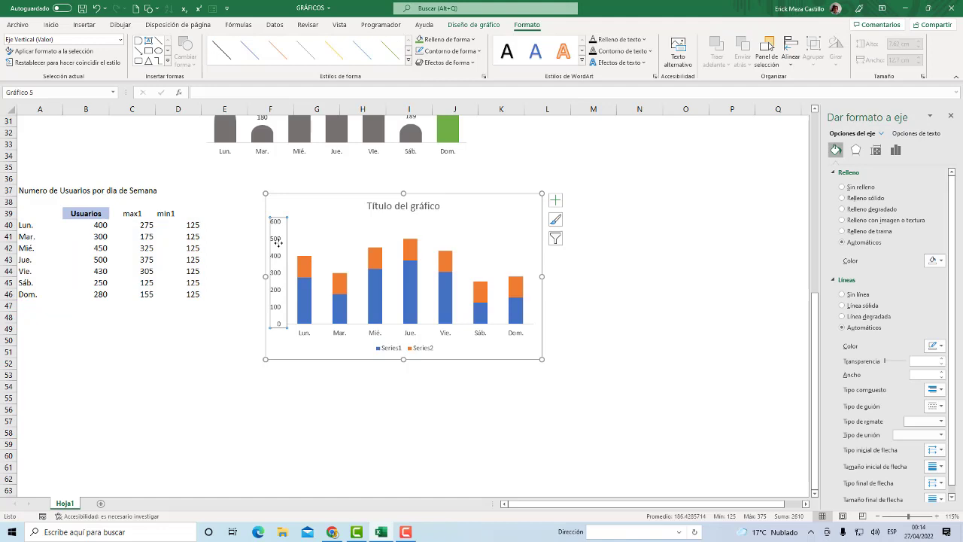
{"action": "key", "text": "Delete"}
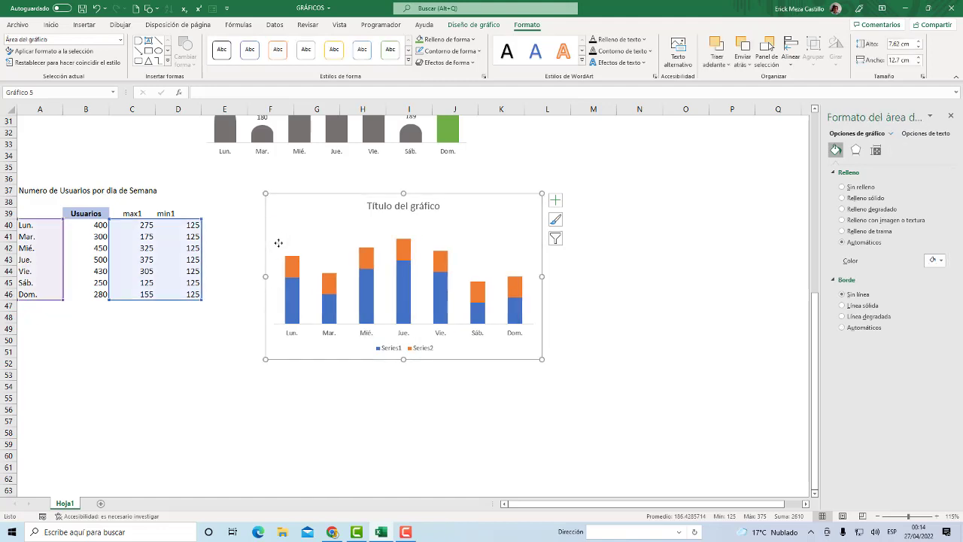
- Link the chart title to cell A37, 'Numero de Usuarios por dia de Semana'
{"action": "left_click", "coordinate": [397, 205]}
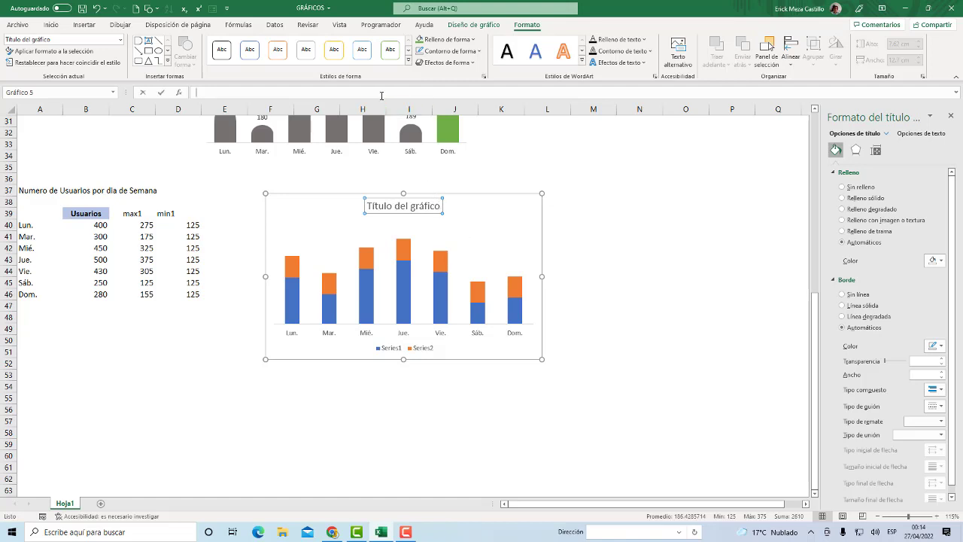
{"action": "left_click", "coordinate": [381, 94]}
{"action": "type", "text": "="}
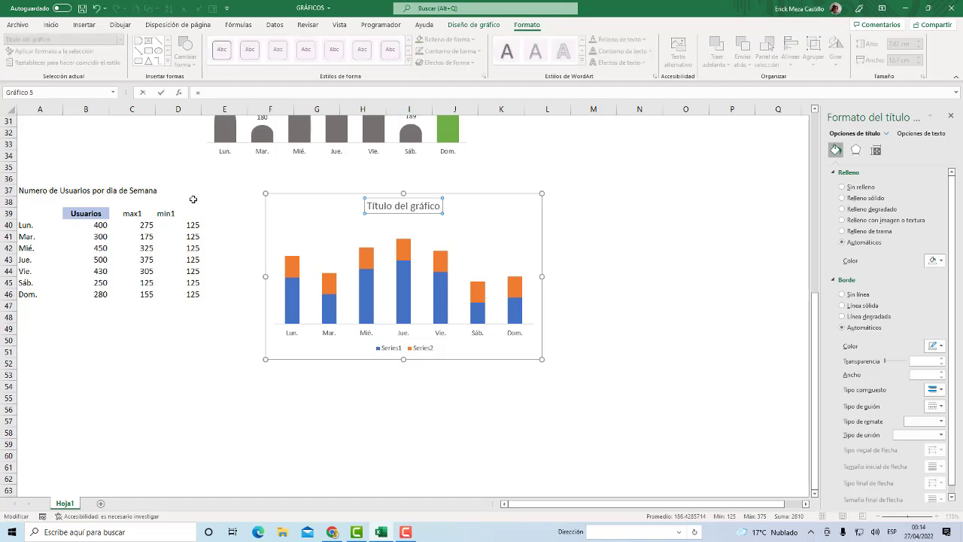
{"action": "left_click", "coordinate": [39, 188]}
{"action": "key", "text": "Return"}
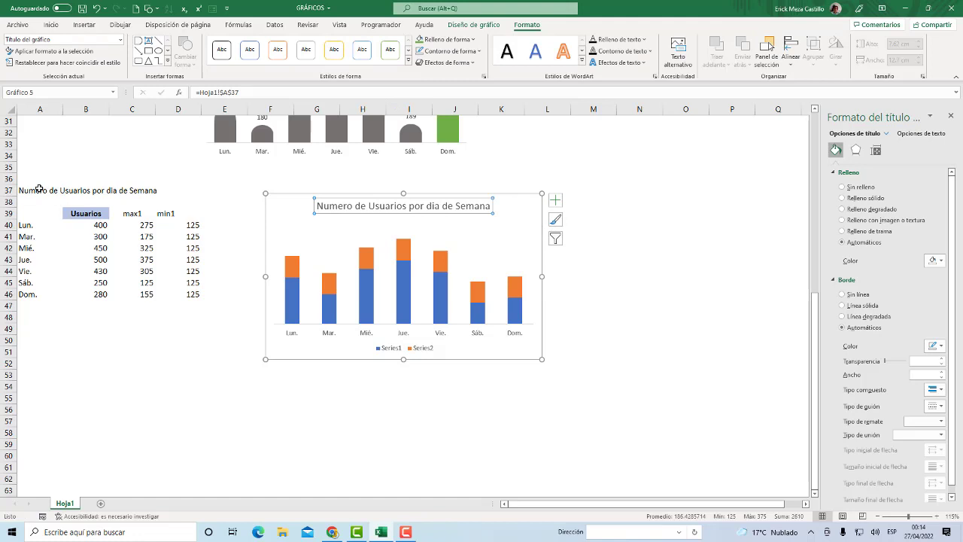
{"action": "left_click", "coordinate": [597, 253]}
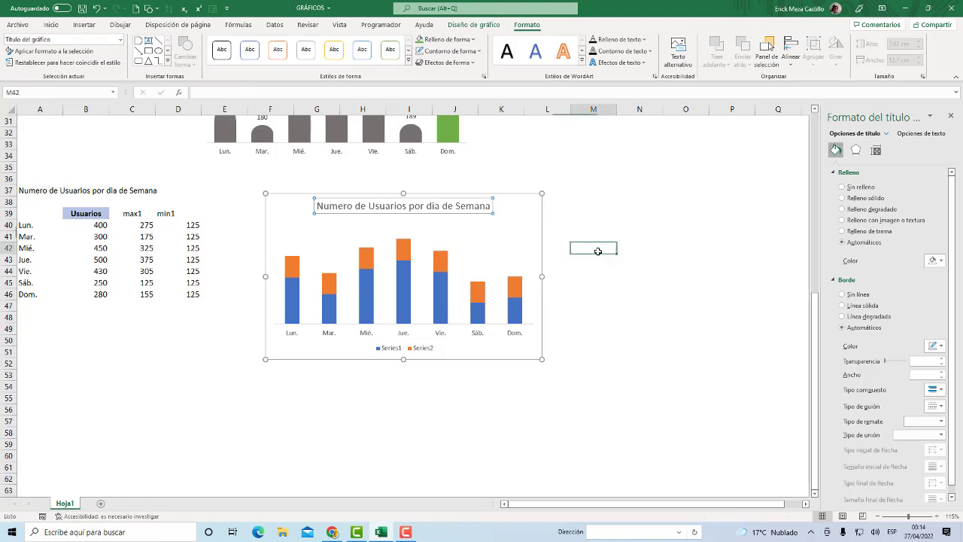
- Change the blue series gap width from 150% to 50% to widen the columns
{"action": "left_click", "coordinate": [404, 280]}
{"action": "right_click", "coordinate": [405, 281]}
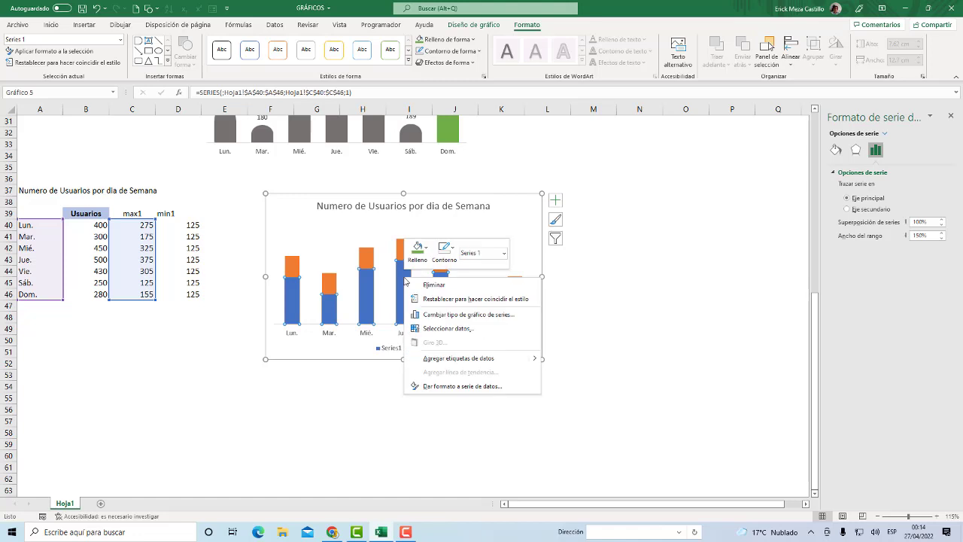
{"action": "left_click", "coordinate": [454, 386]}
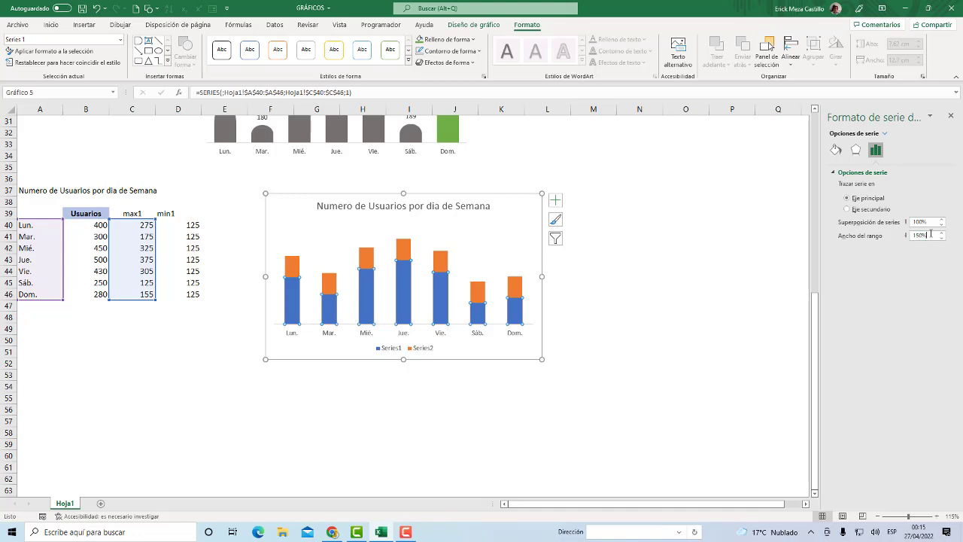
{"action": "left_click_drag", "start_coordinate": [931, 234], "coordinate": [882, 242]}
{"action": "type", "text": "50"}
{"action": "key", "text": "Return"}
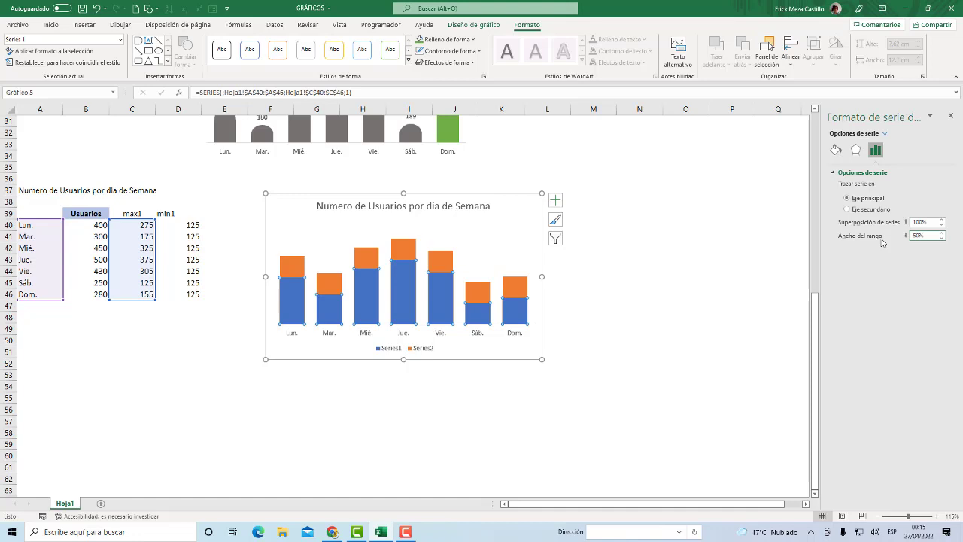
- Fill the orange Series2 columns with the copied gray rounded arch shape
{"action": "scroll", "coordinate": [234, 225], "scroll_direction": "up", "scroll_amount": 1}
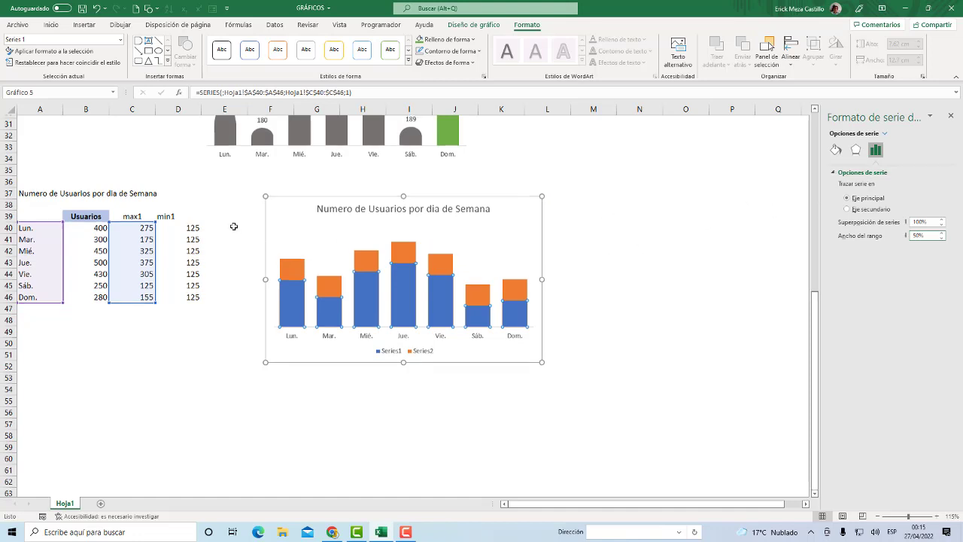
{"action": "scroll", "coordinate": [234, 226], "scroll_direction": "up", "scroll_amount": 2}
{"action": "scroll", "coordinate": [193, 215], "scroll_direction": "up", "scroll_amount": 3}
{"action": "left_click", "coordinate": [110, 188]}
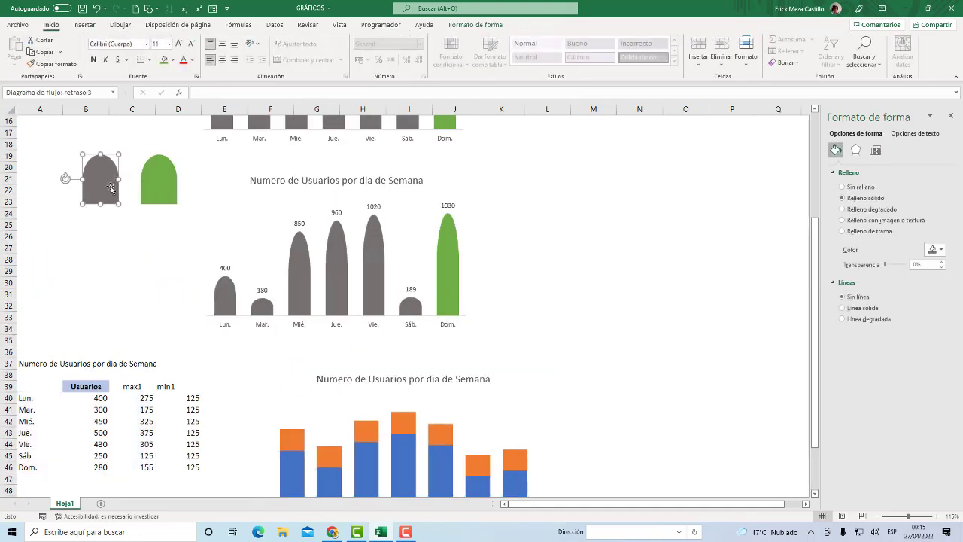
{"action": "scroll", "coordinate": [233, 268], "scroll_direction": "down", "scroll_amount": 2}
{"action": "scroll", "coordinate": [301, 323], "scroll_direction": "down", "scroll_amount": 1}
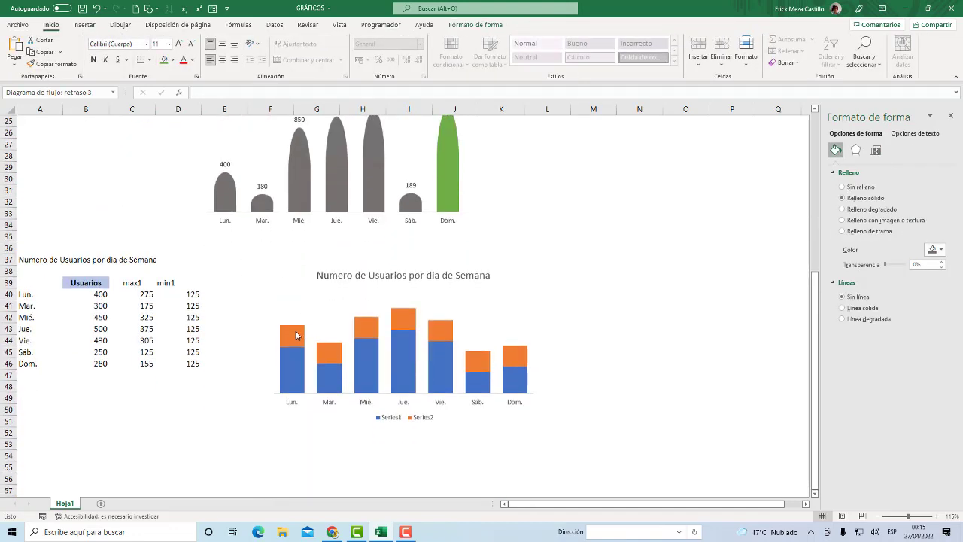
{"action": "left_click", "coordinate": [297, 336]}
{"action": "key", "text": "ctrl+v"}
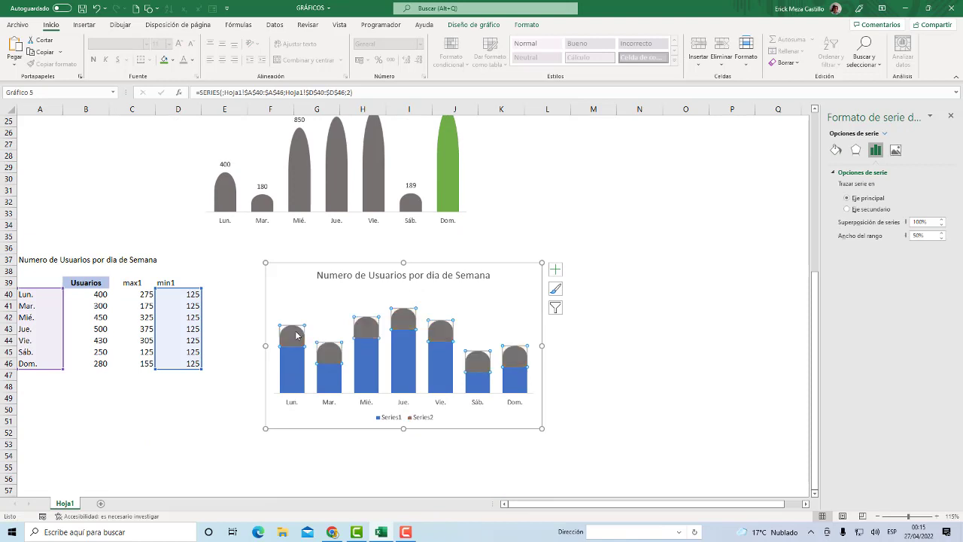
- Give the lower blue bars a gray fill to match the rounded tops
{"action": "left_click", "coordinate": [295, 358]}
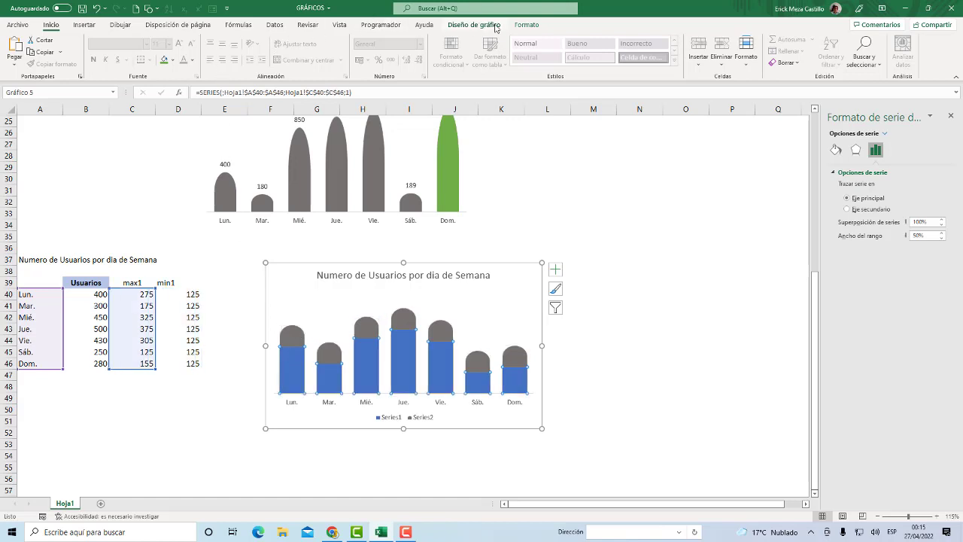
{"action": "left_click", "coordinate": [519, 25]}
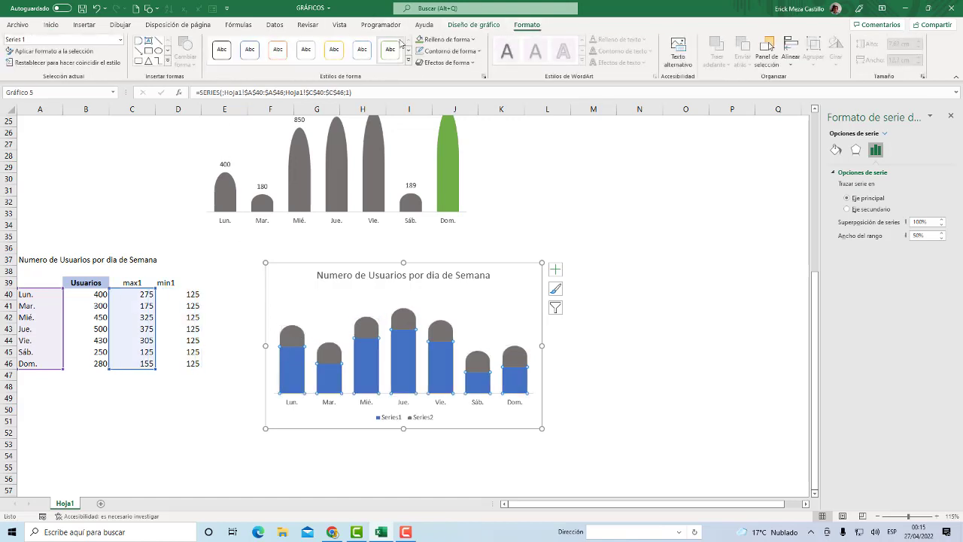
{"action": "left_click", "coordinate": [473, 39]}
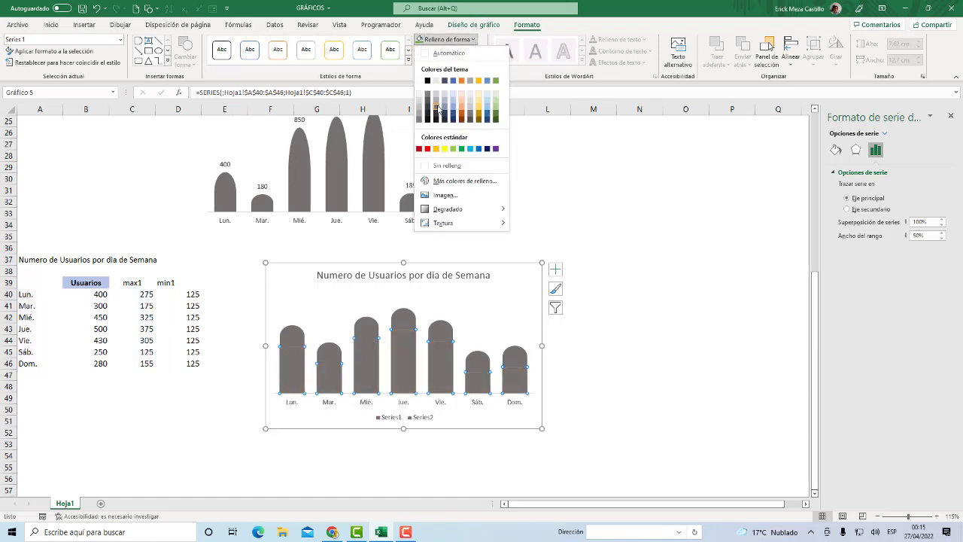
{"action": "key", "text": "Escape"}
{"action": "left_click", "coordinate": [595, 333]}
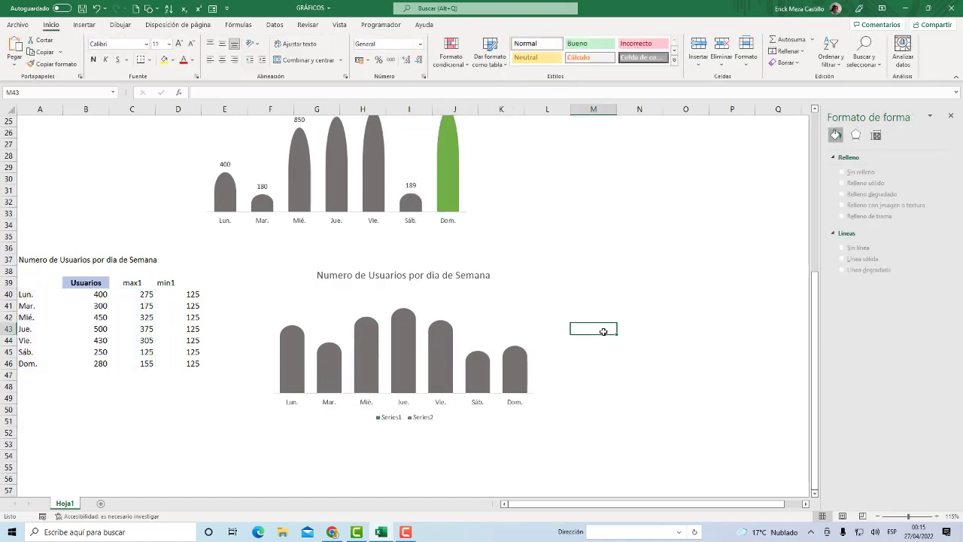
- Add 125 data labels to the rounded-top series and colour their text white
{"action": "left_click", "coordinate": [402, 320]}
{"action": "right_click", "coordinate": [400, 318]}
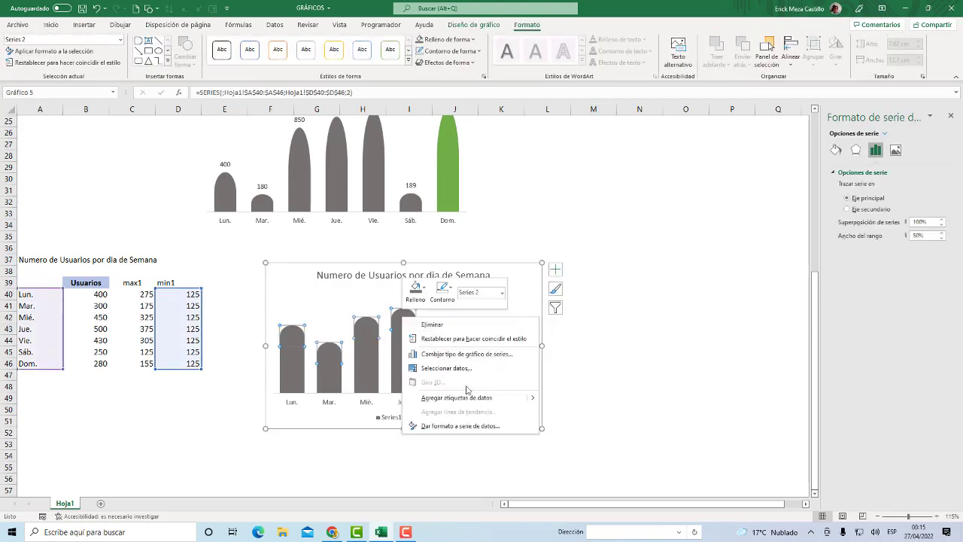
{"action": "key", "text": "Escape"}
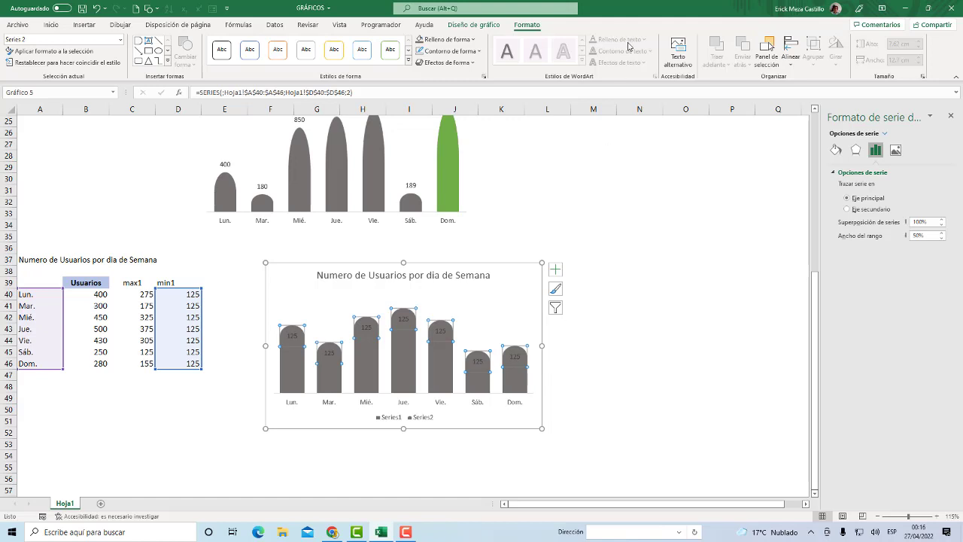
{"action": "left_click", "coordinate": [366, 328]}
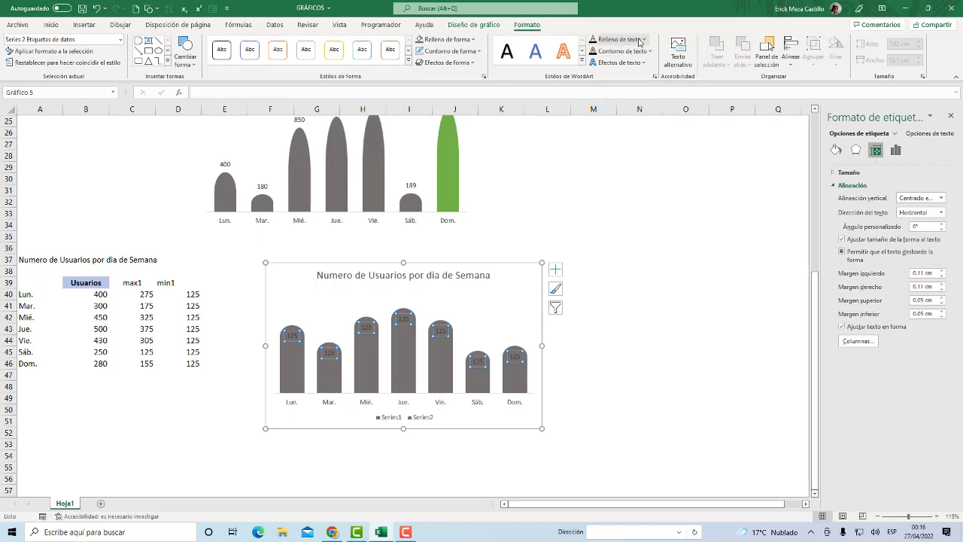
{"action": "left_click", "coordinate": [643, 39]}
{"action": "left_click", "coordinate": [593, 80]}
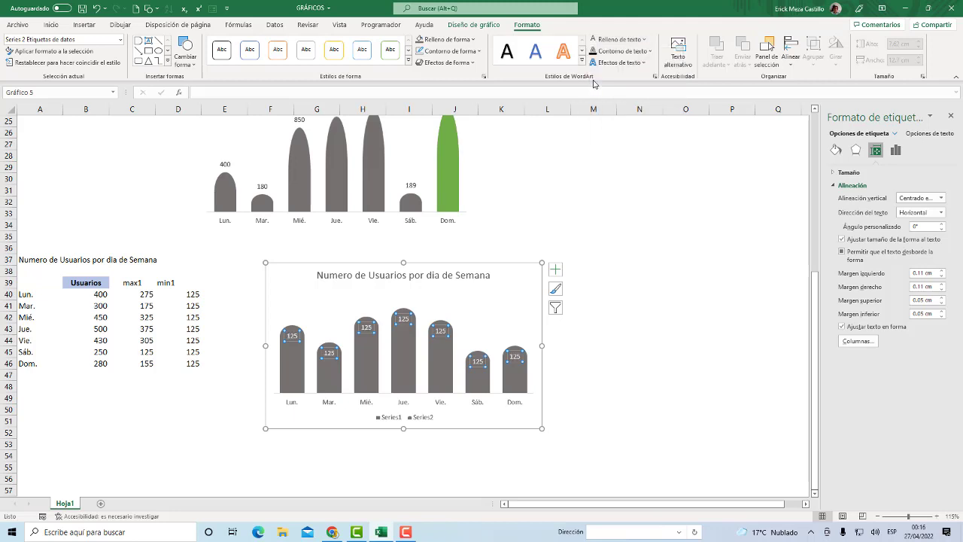
{"action": "left_click", "coordinate": [51, 24]}
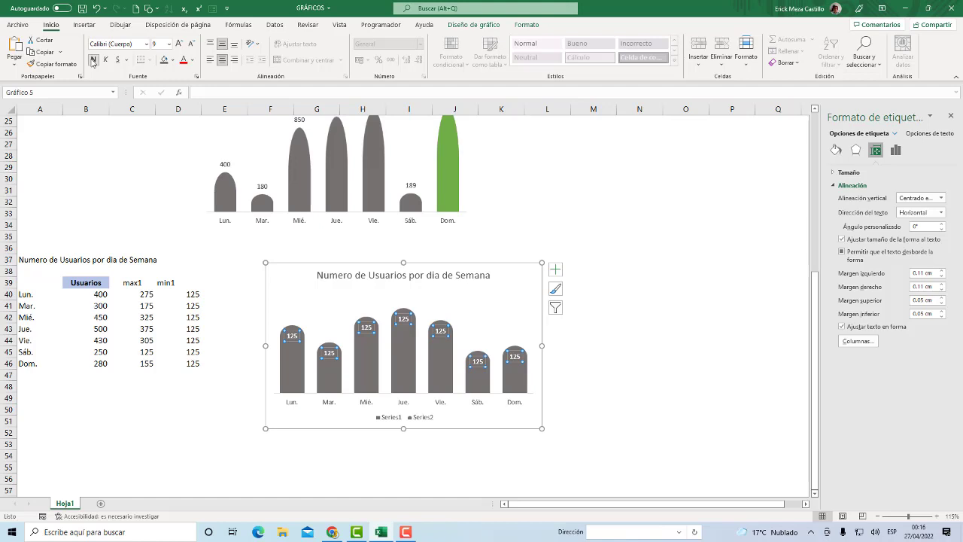
- Bold the bar-top labels and show the Usuarios values from B40:B46 instead of 125
{"action": "left_click", "coordinate": [92, 60]}
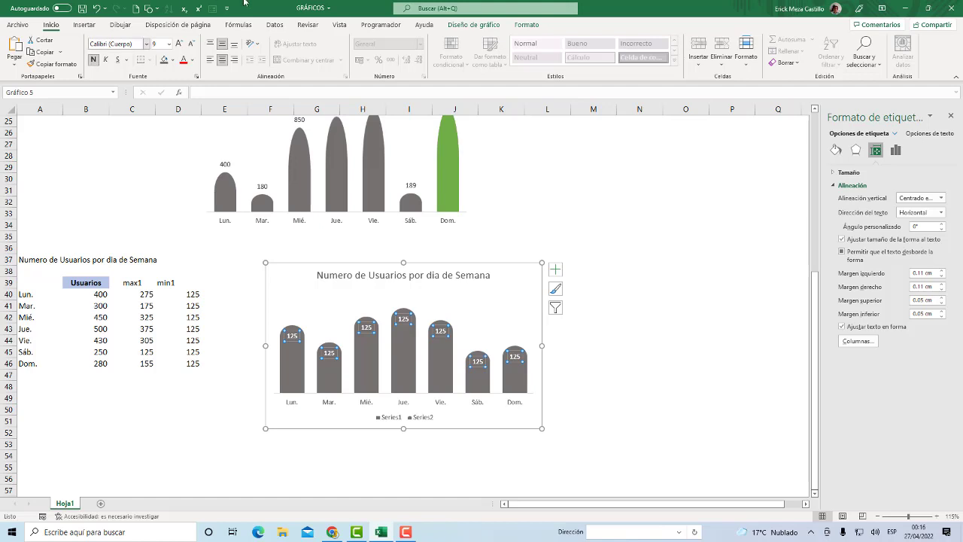
{"action": "right_click", "coordinate": [407, 320]}
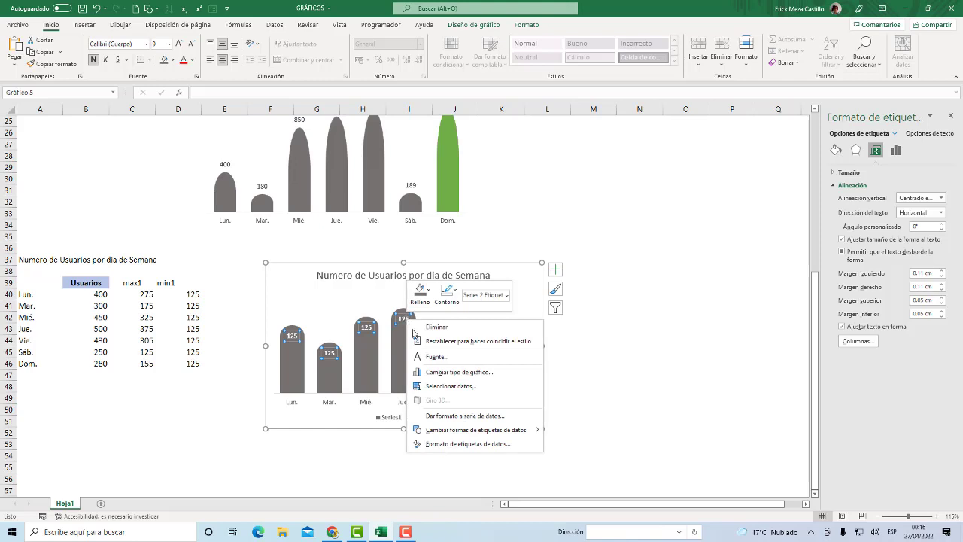
{"action": "left_click", "coordinate": [463, 443]}
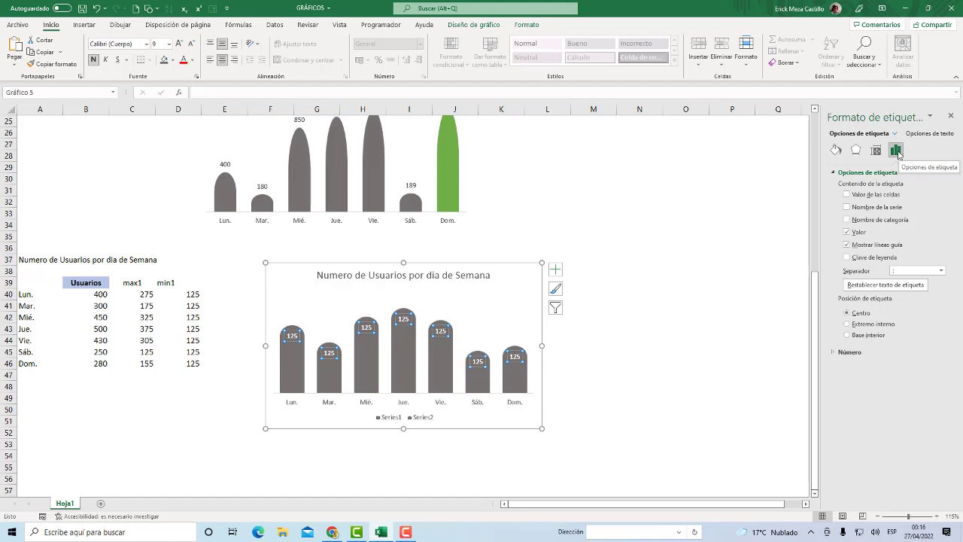
{"action": "left_click", "coordinate": [847, 195]}
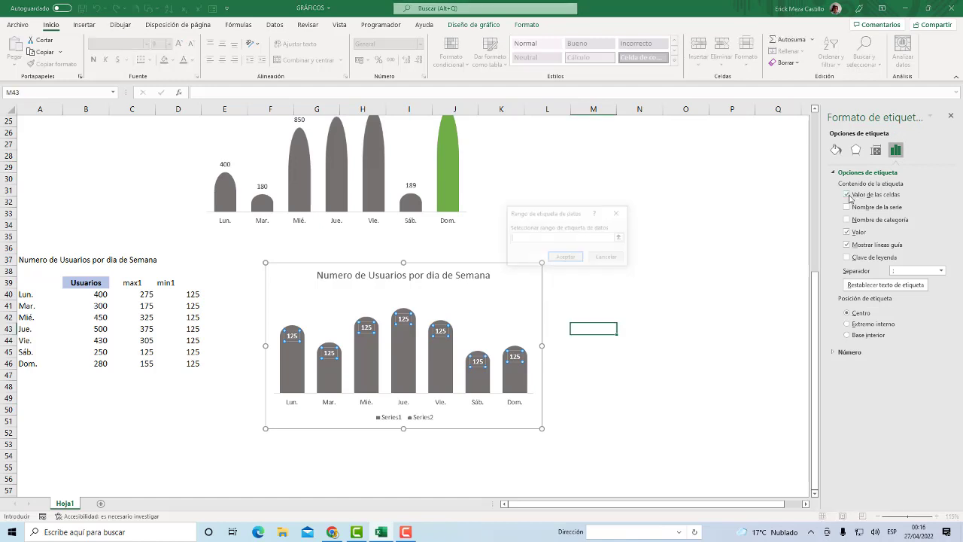
{"action": "left_click_drag", "start_coordinate": [575, 213], "coordinate": [383, 237]}
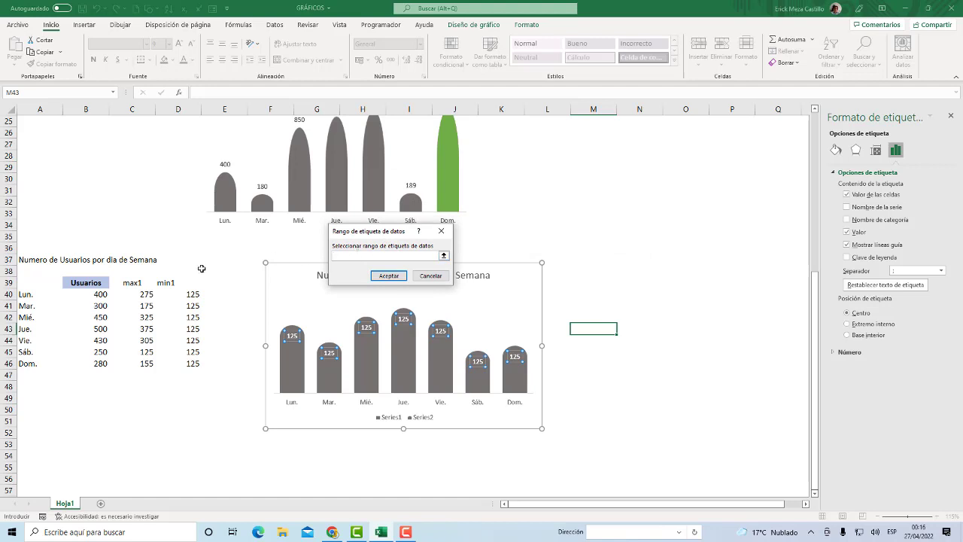
{"action": "left_click_drag", "start_coordinate": [79, 294], "coordinate": [97, 362]}
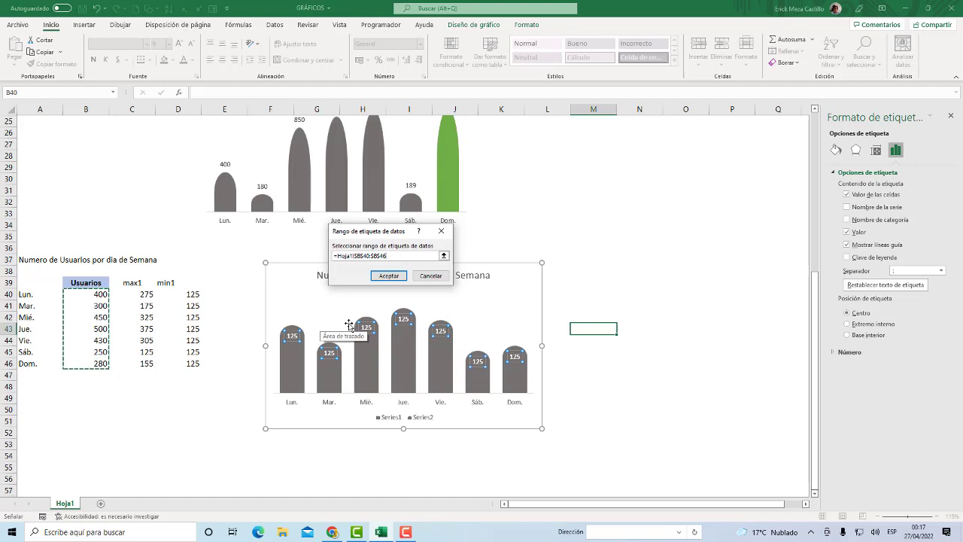
{"action": "left_click", "coordinate": [388, 276]}
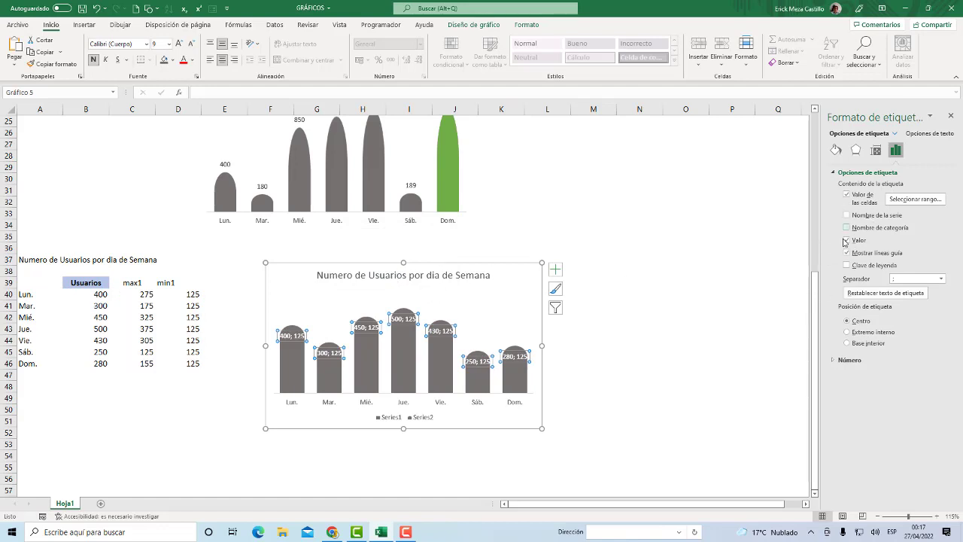
{"action": "left_click", "coordinate": [847, 240]}
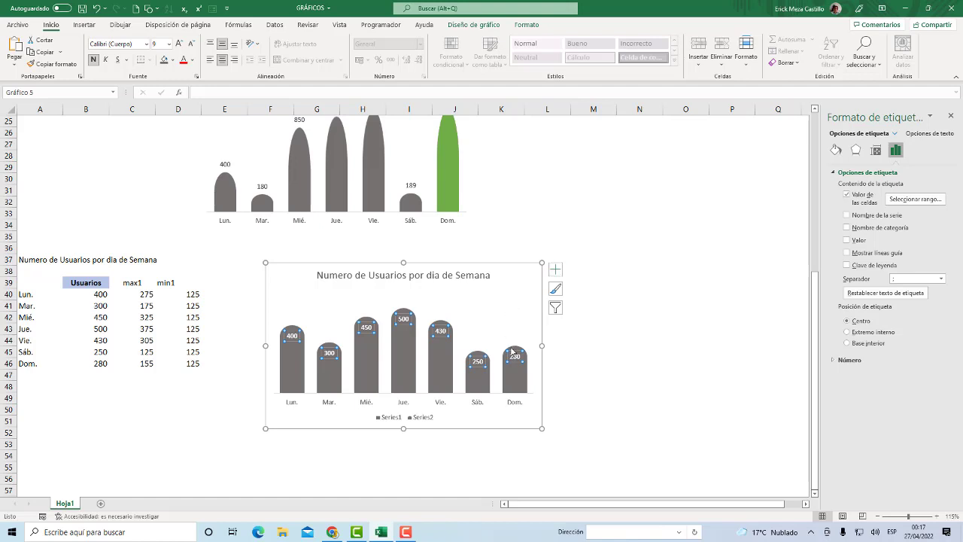
{"action": "mouse_move", "coordinate": [511, 351]}
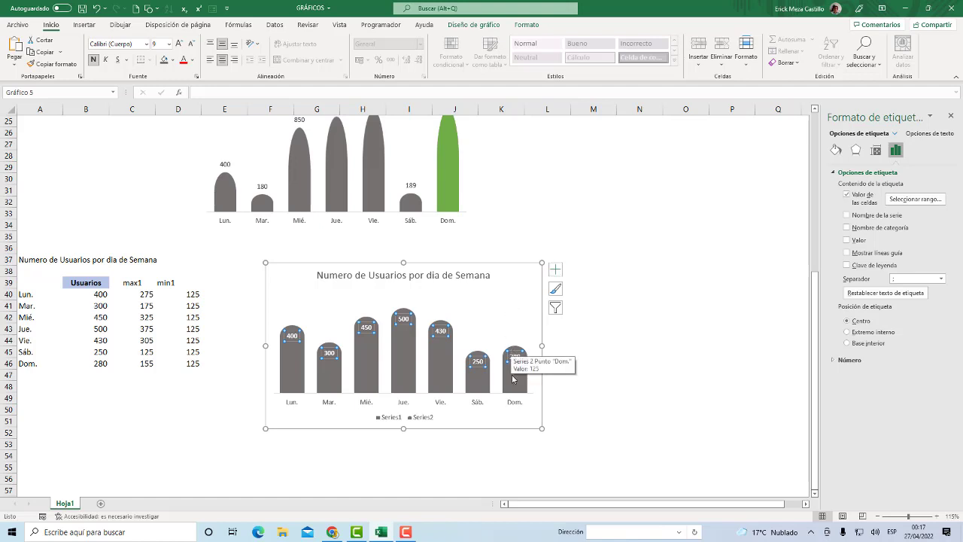
- Delete the chart's legend and its horizontal weekday axis labels
{"action": "left_click", "coordinate": [401, 418]}
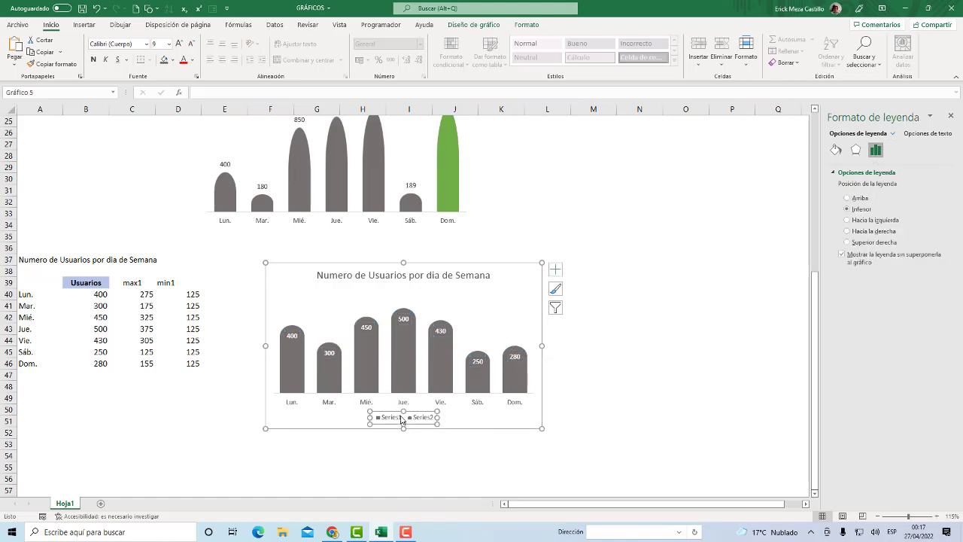
{"action": "key", "text": "Delete"}
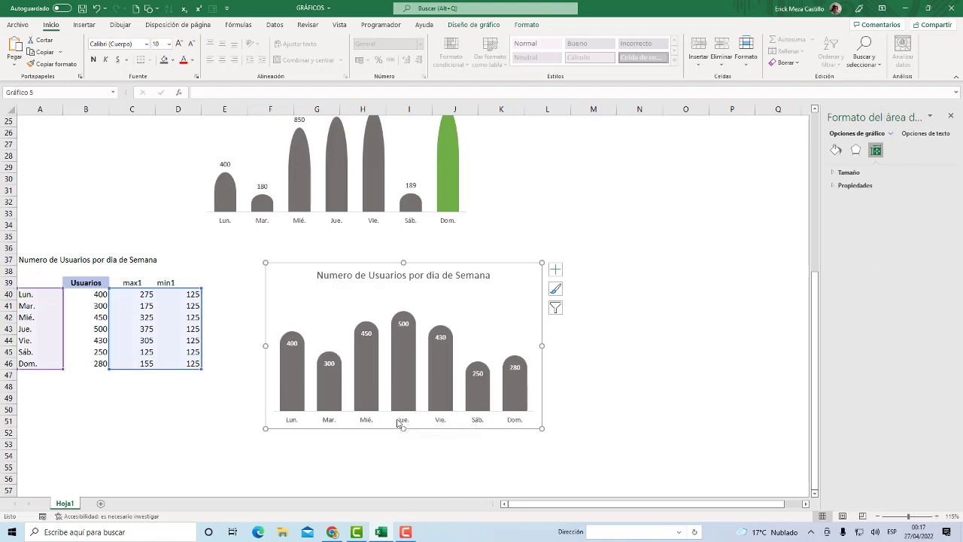
{"action": "left_click", "coordinate": [398, 422]}
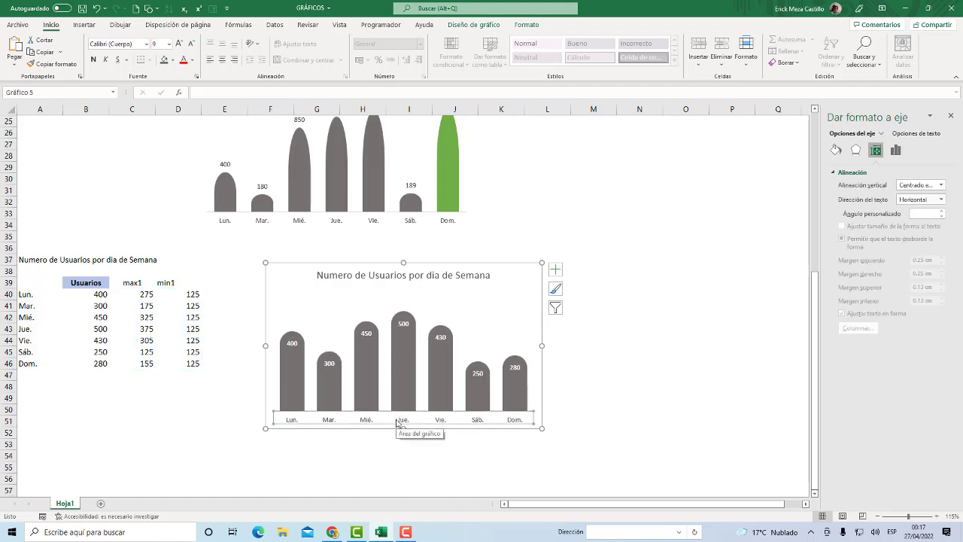
{"action": "key", "text": "Delete"}
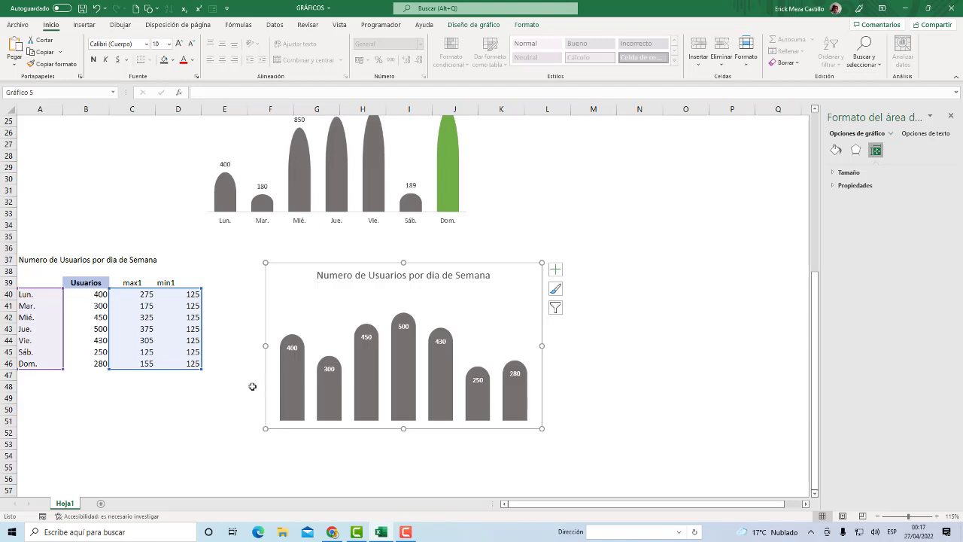
{"action": "left_click", "coordinate": [366, 412]}
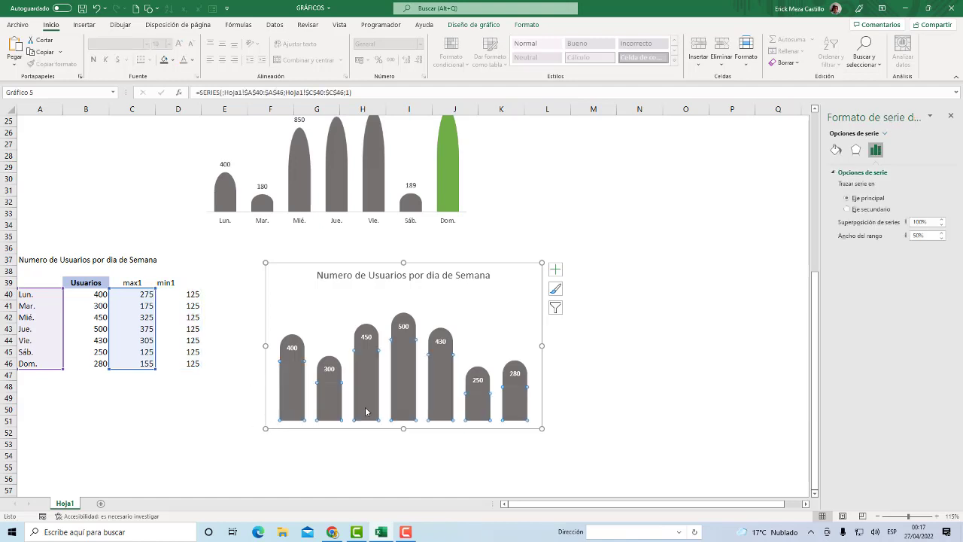
{"action": "right_click", "coordinate": [365, 412]}
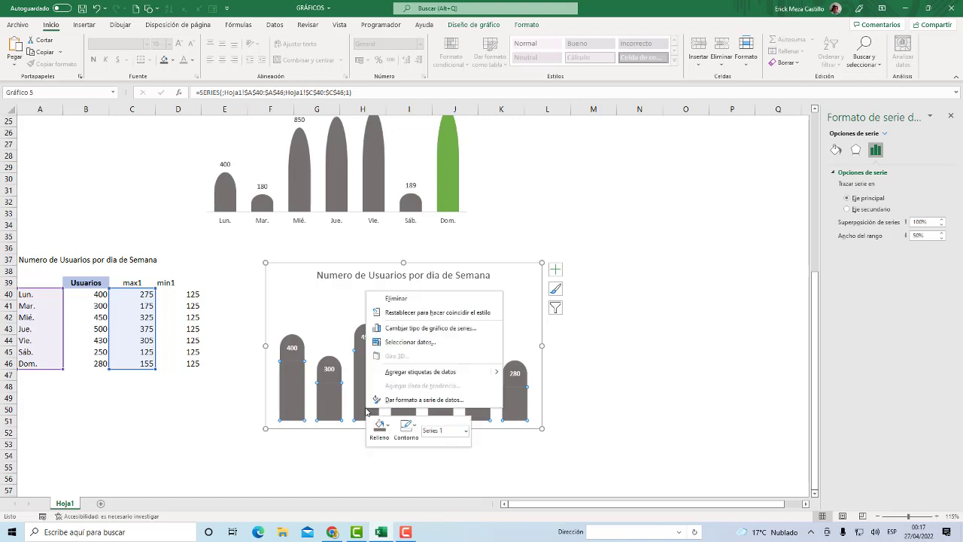
{"action": "left_click", "coordinate": [401, 403]}
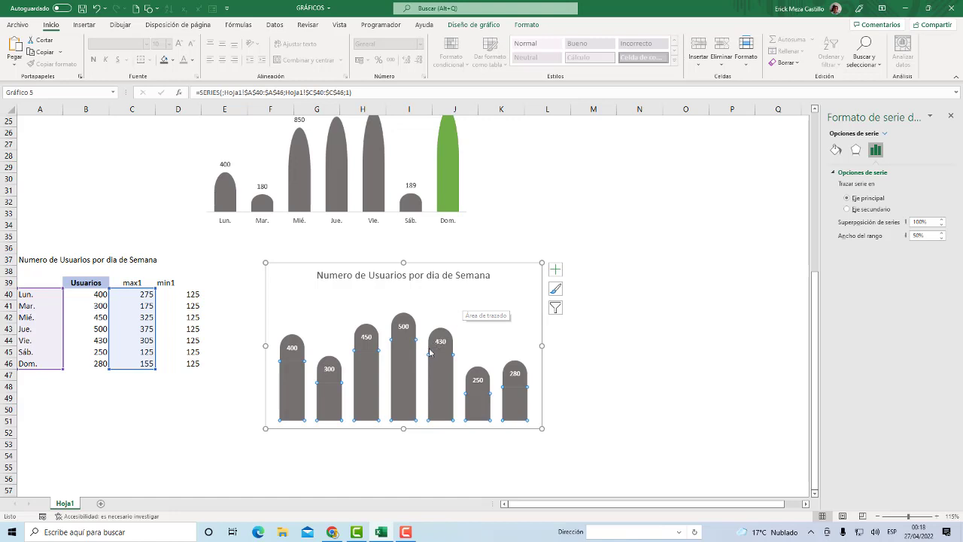
{"action": "left_click", "coordinate": [369, 398]}
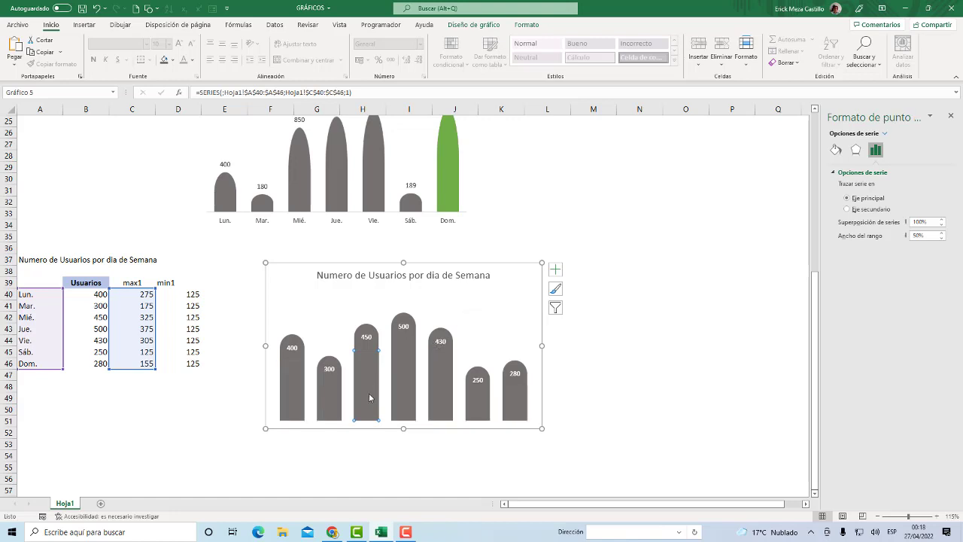
{"action": "left_click", "coordinate": [296, 386]}
{"action": "left_click", "coordinate": [410, 389]}
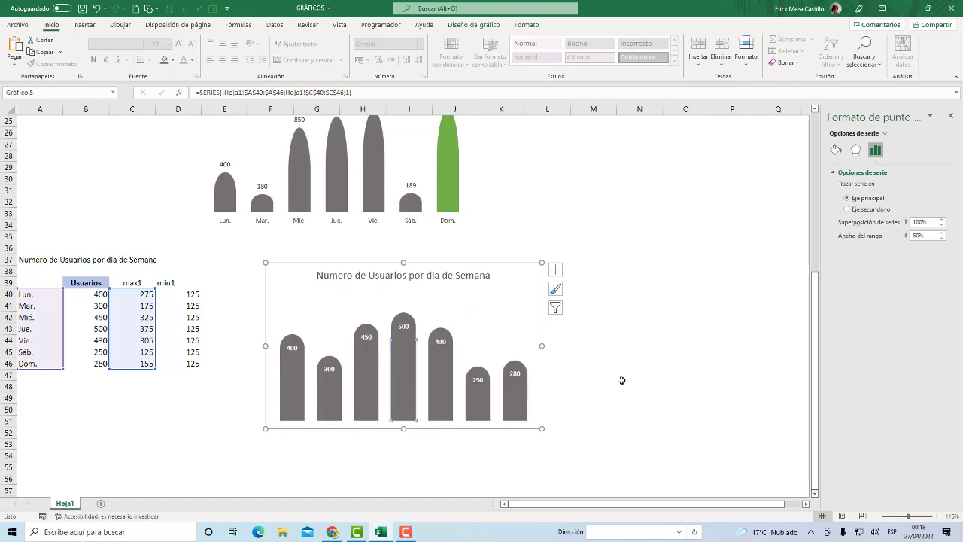
{"action": "left_click", "coordinate": [622, 380]}
{"action": "left_click", "coordinate": [441, 399]}
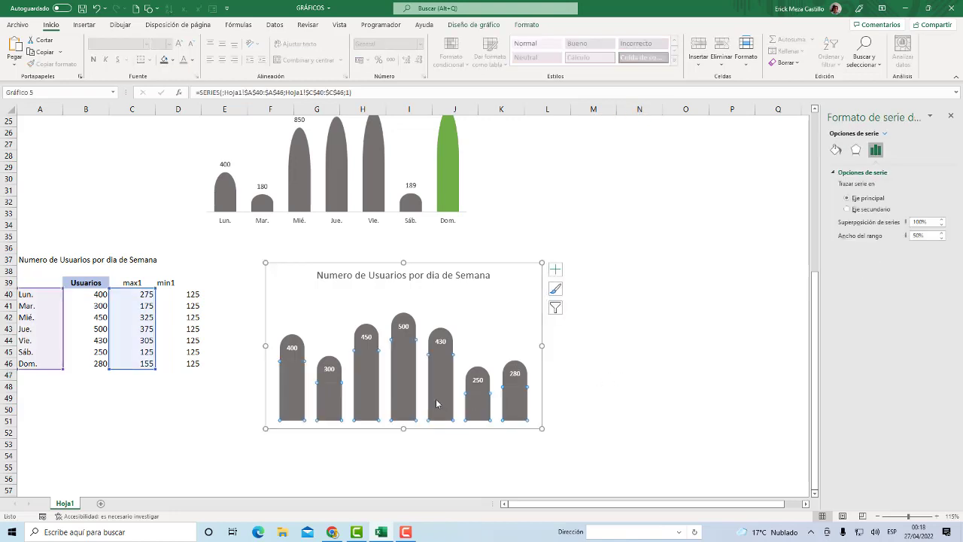
{"action": "right_click", "coordinate": [437, 400]}
{"action": "left_click", "coordinate": [496, 509]}
- Add data labels to the lower bar series (275, 175…)
{"action": "right_click", "coordinate": [443, 411]}
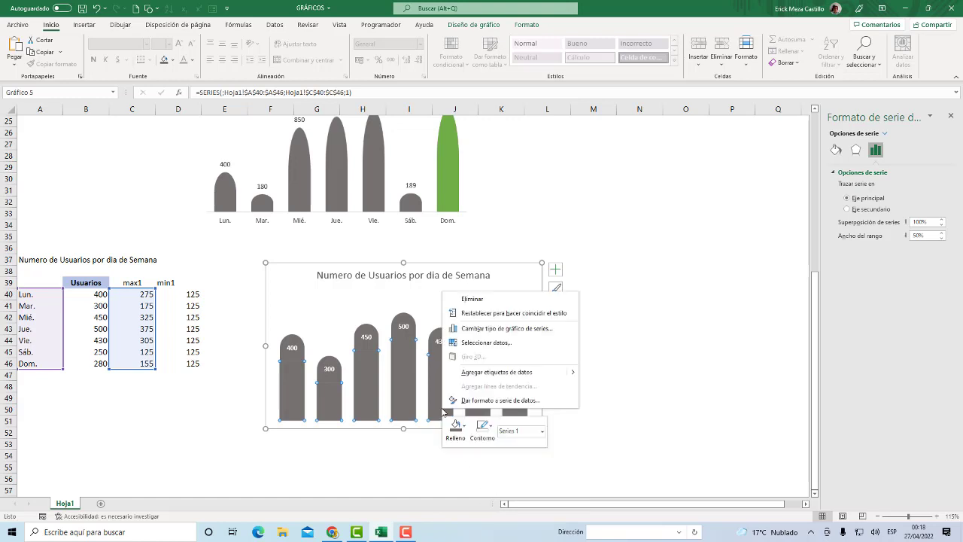
{"action": "left_click", "coordinate": [539, 373]}
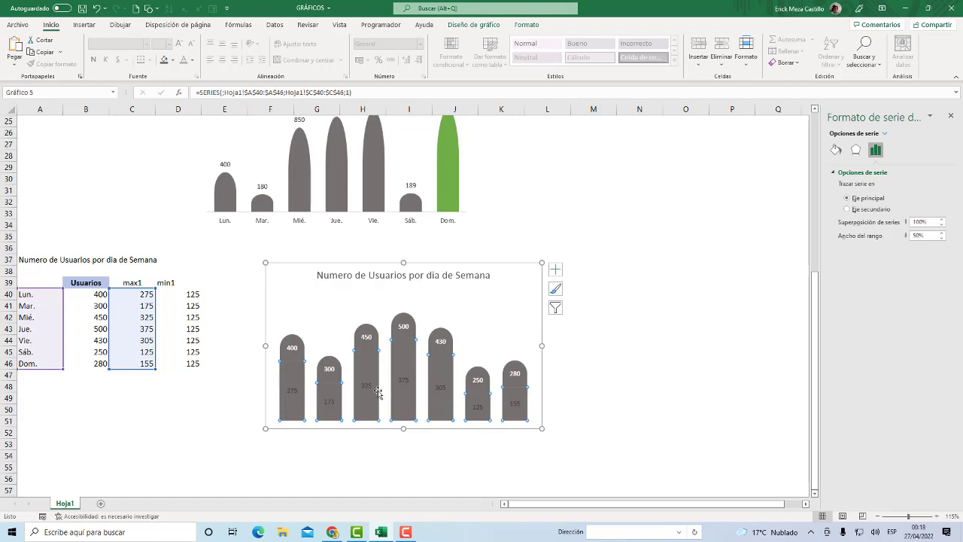
{"action": "left_click", "coordinate": [326, 404]}
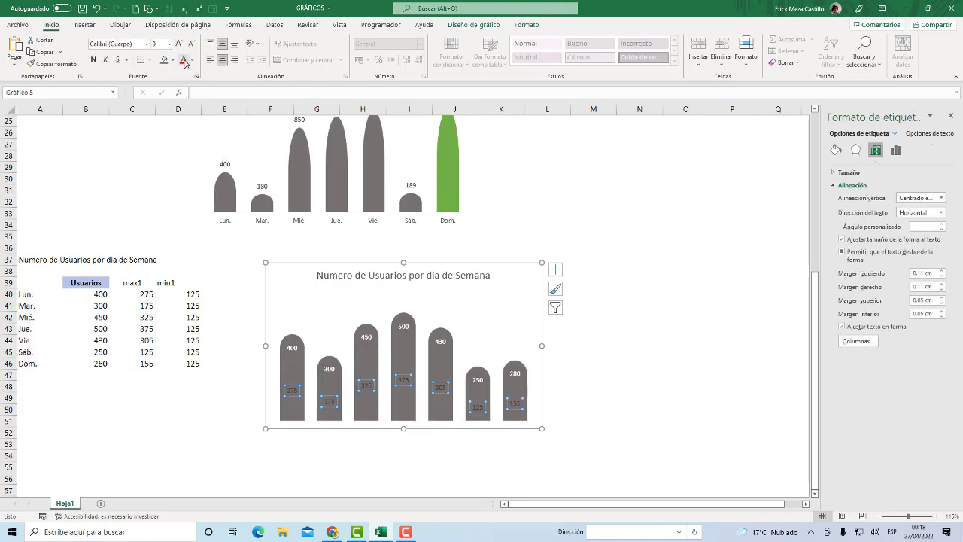
- Make the lower labels white text with no white fill behind them
{"action": "left_click", "coordinate": [527, 24]}
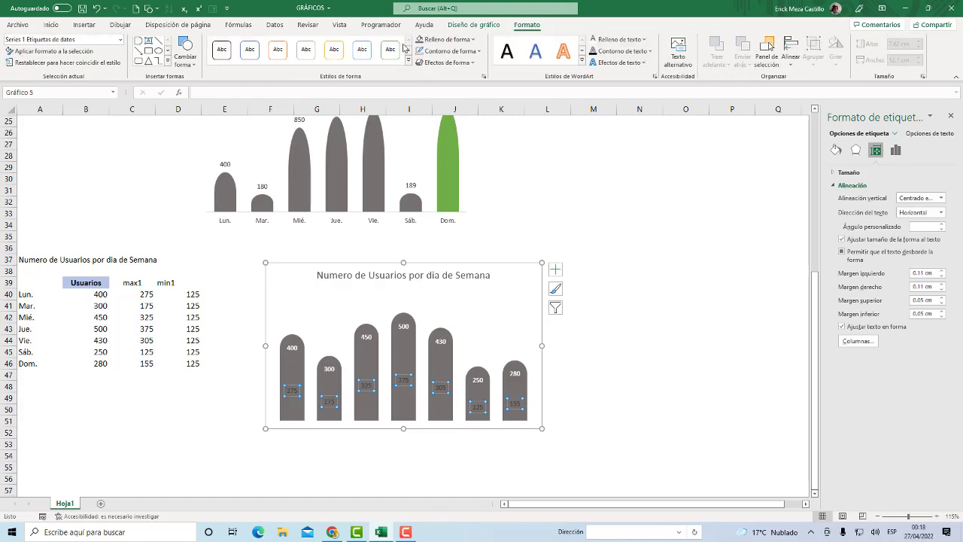
{"action": "left_click", "coordinate": [445, 39]}
{"action": "left_click", "coordinate": [420, 81]}
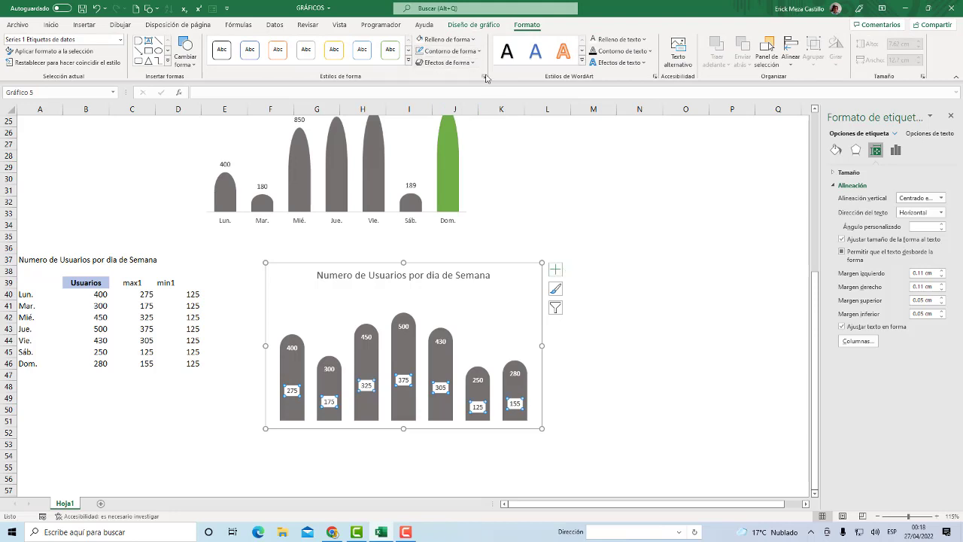
{"action": "key", "text": "ctrl+z"}
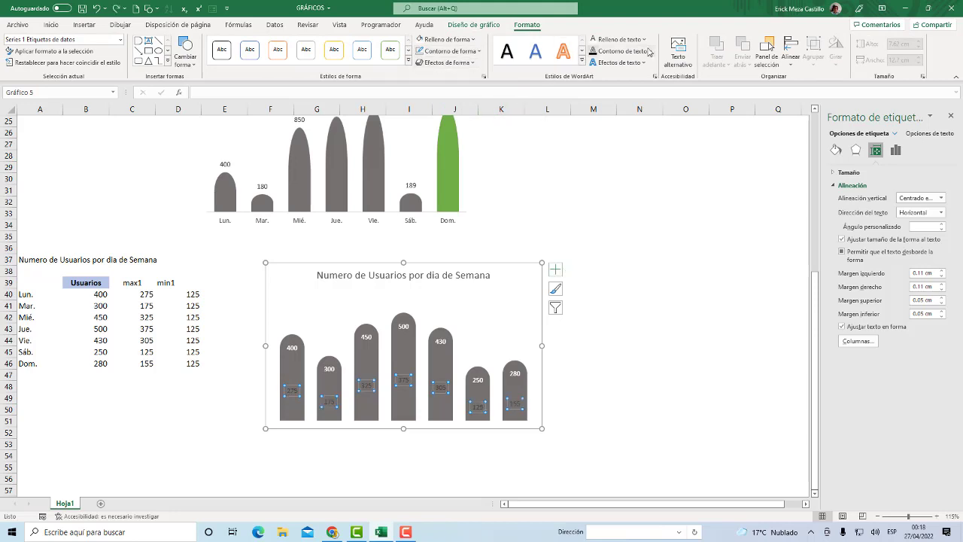
{"action": "left_click", "coordinate": [640, 47]}
{"action": "left_click", "coordinate": [592, 79]}
- Set the lower value labels' position to Inside Base
{"action": "right_click", "coordinate": [440, 390]}
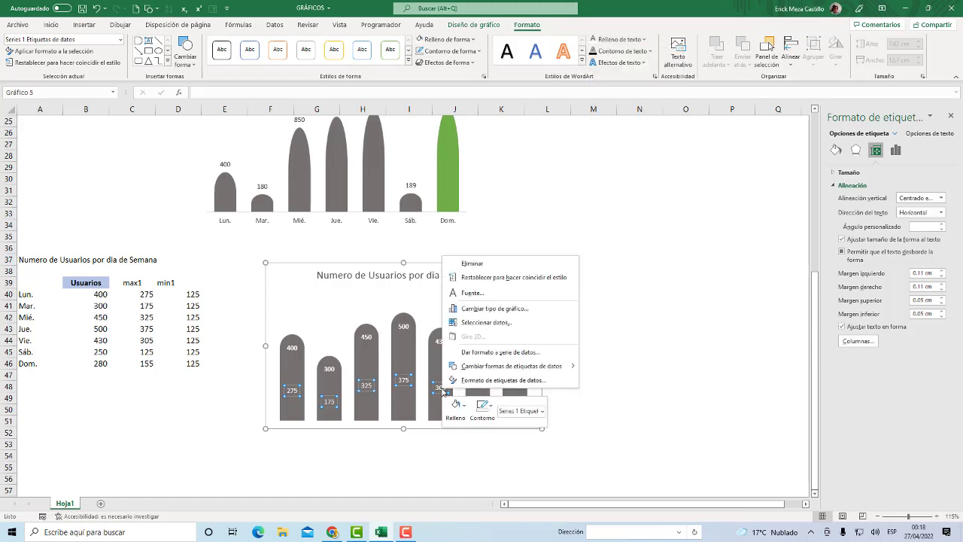
{"action": "left_click", "coordinate": [500, 380]}
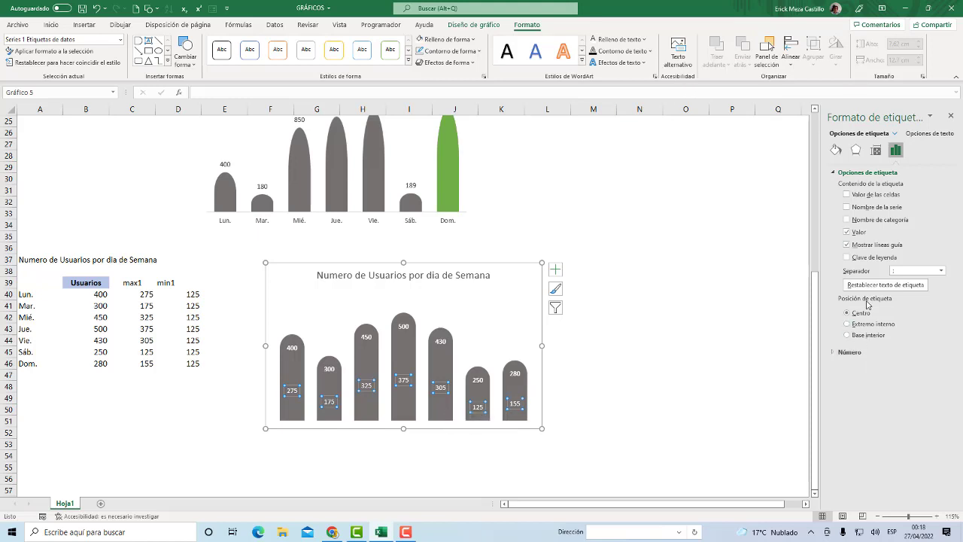
{"action": "left_click", "coordinate": [862, 337]}
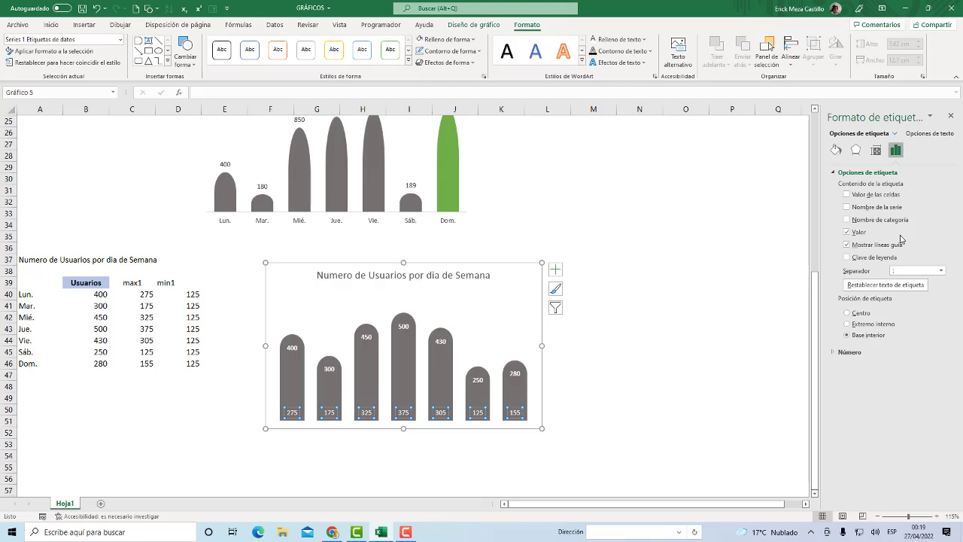
- Label the bar bases with weekday names from A40:A46, hiding the values and leader lines
{"action": "left_click", "coordinate": [863, 197]}
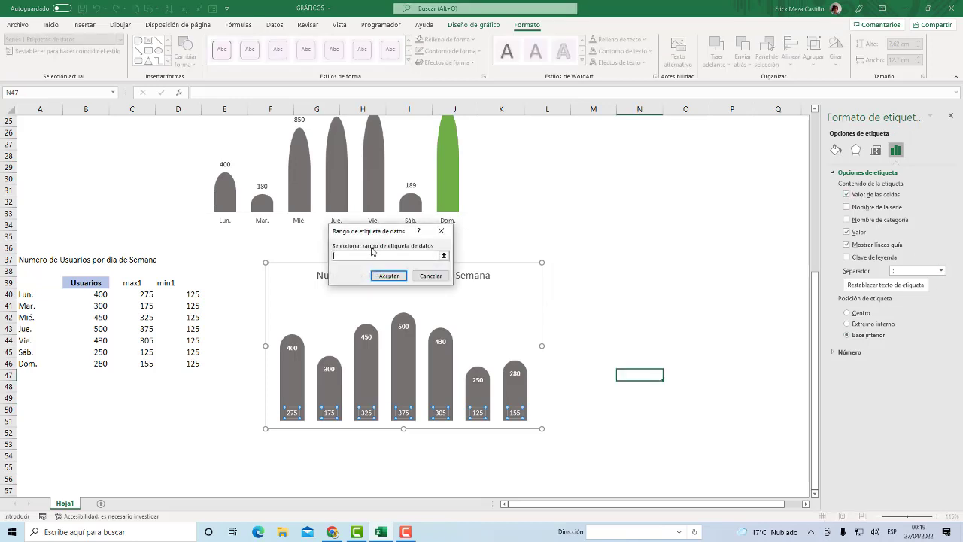
{"action": "left_click_drag", "start_coordinate": [43, 295], "coordinate": [45, 364]}
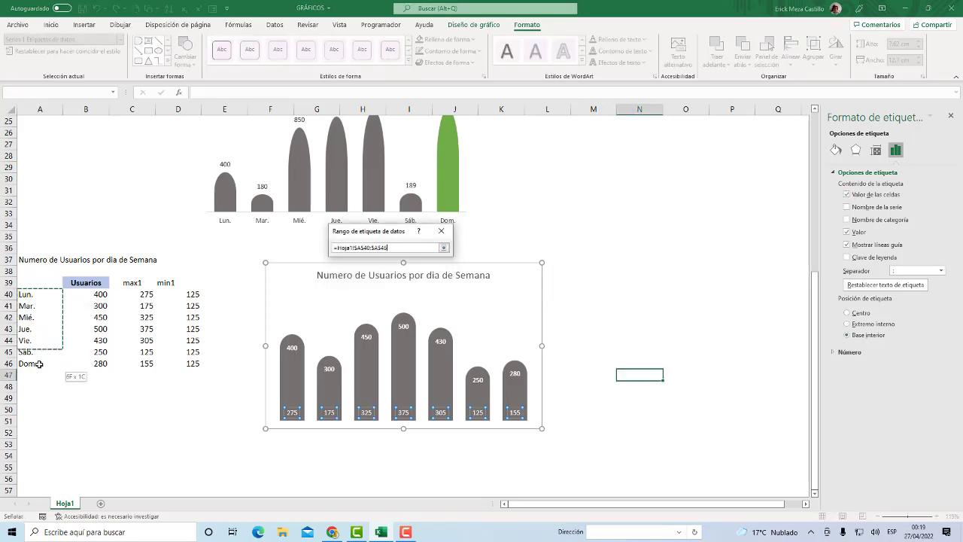
{"action": "left_click", "coordinate": [389, 275]}
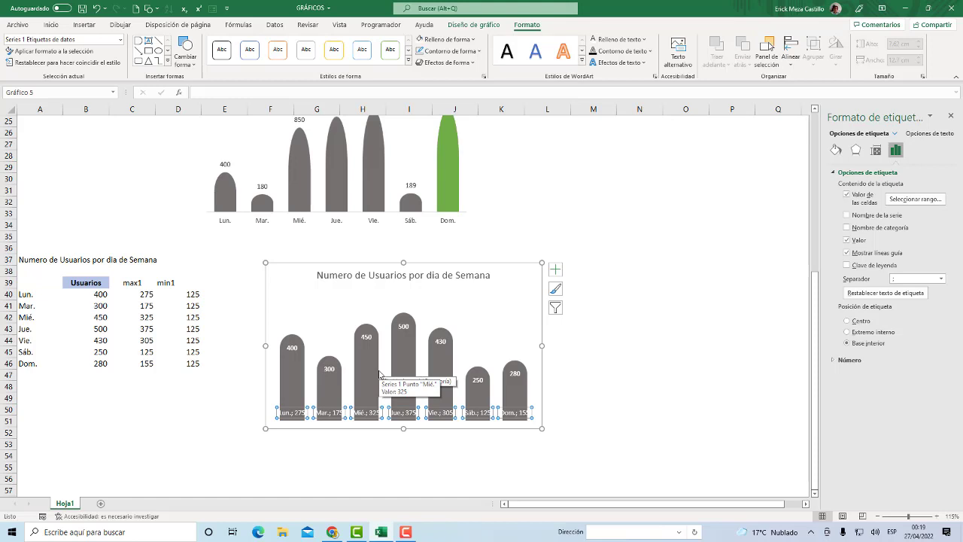
{"action": "left_click", "coordinate": [848, 239]}
{"action": "left_click", "coordinate": [858, 255]}
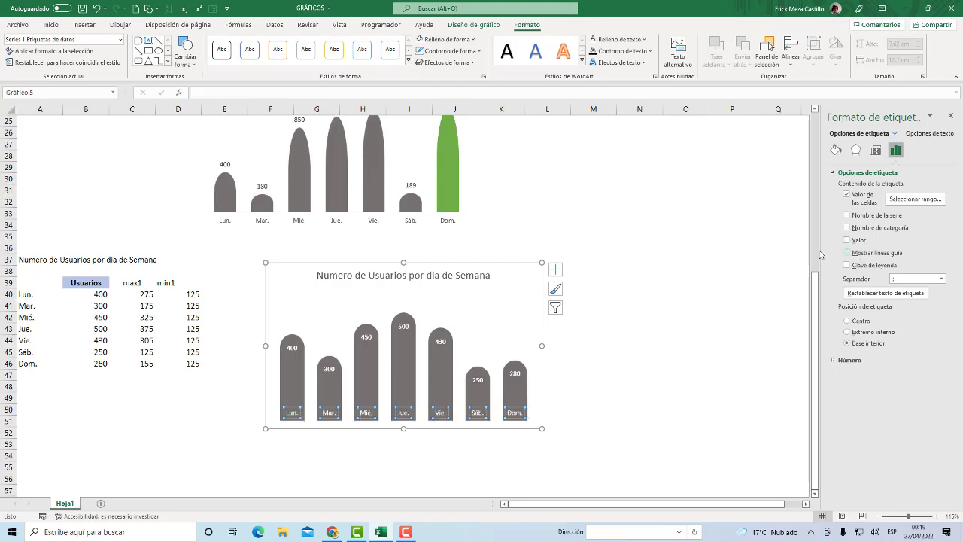
{"action": "left_click", "coordinate": [50, 25]}
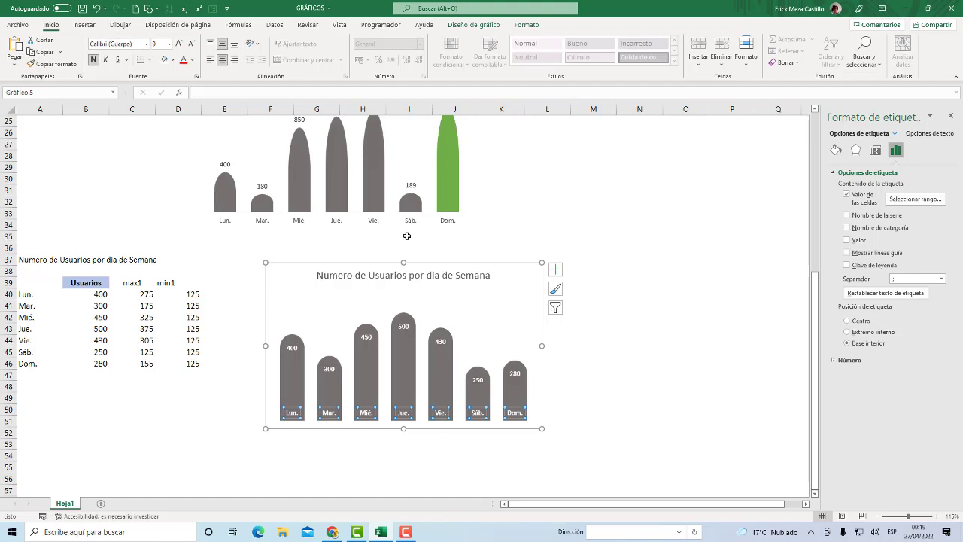
- Shift the chart about 100 px right, then deselect it by selecting cell E39
{"action": "scroll", "coordinate": [107, 209], "scroll_direction": "up", "scroll_amount": 2}
{"action": "scroll", "coordinate": [146, 183], "scroll_direction": "up", "scroll_amount": 1}
{"action": "scroll", "coordinate": [146, 181], "scroll_direction": "up", "scroll_amount": 4}
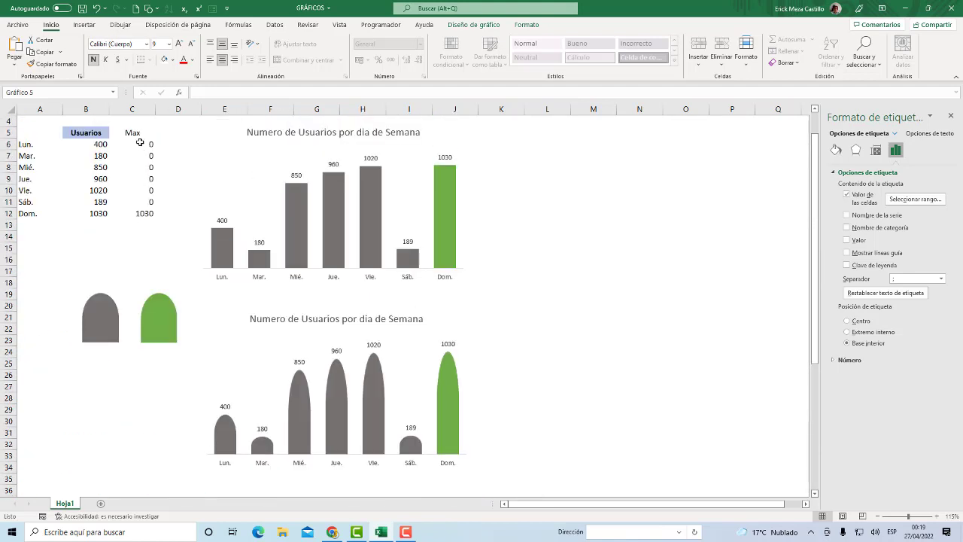
{"action": "scroll", "coordinate": [146, 193], "scroll_direction": "down", "scroll_amount": 2}
{"action": "scroll", "coordinate": [173, 219], "scroll_direction": "down", "scroll_amount": 2}
{"action": "scroll", "coordinate": [191, 224], "scroll_direction": "down", "scroll_amount": 2}
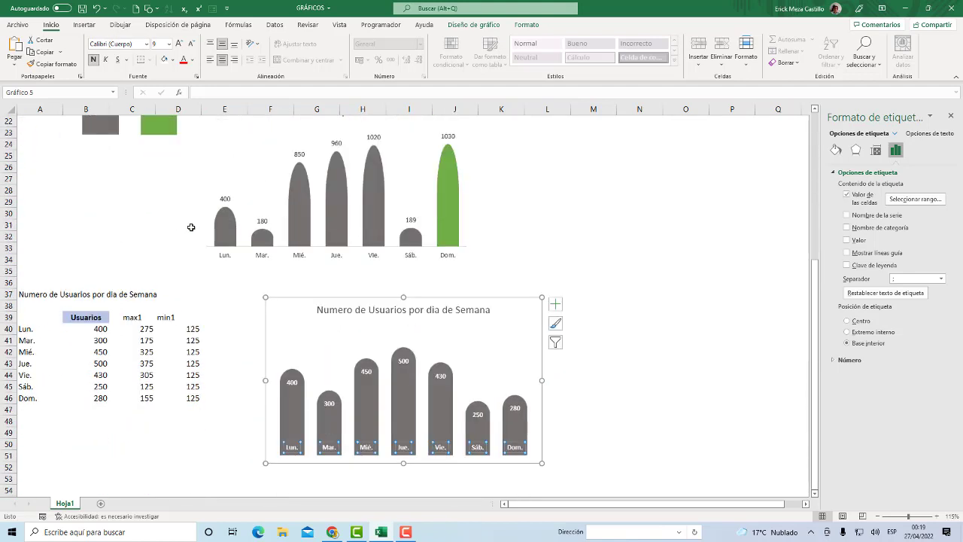
{"action": "scroll", "coordinate": [277, 250], "scroll_direction": "down", "scroll_amount": 1}
{"action": "left_click_drag", "start_coordinate": [291, 262], "coordinate": [366, 260]}
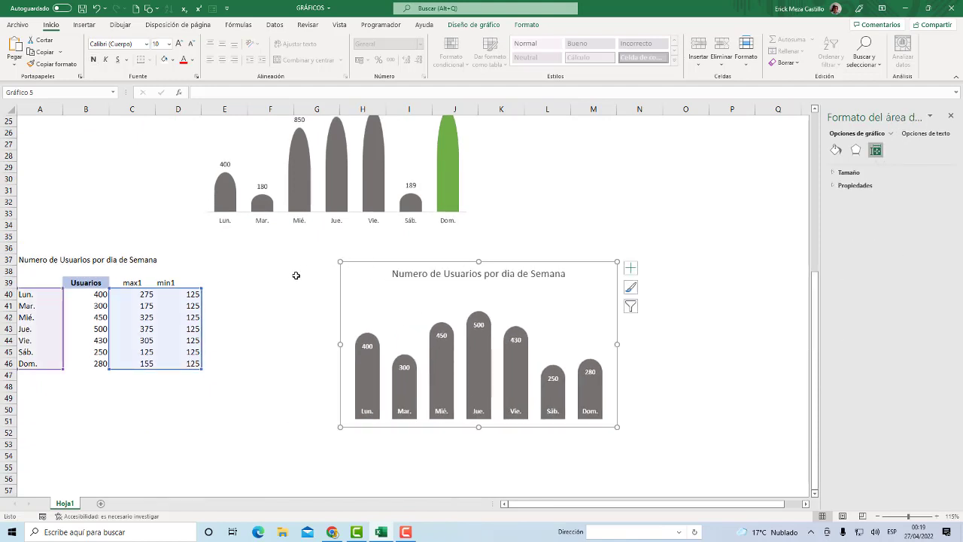
{"action": "left_click", "coordinate": [224, 284]}
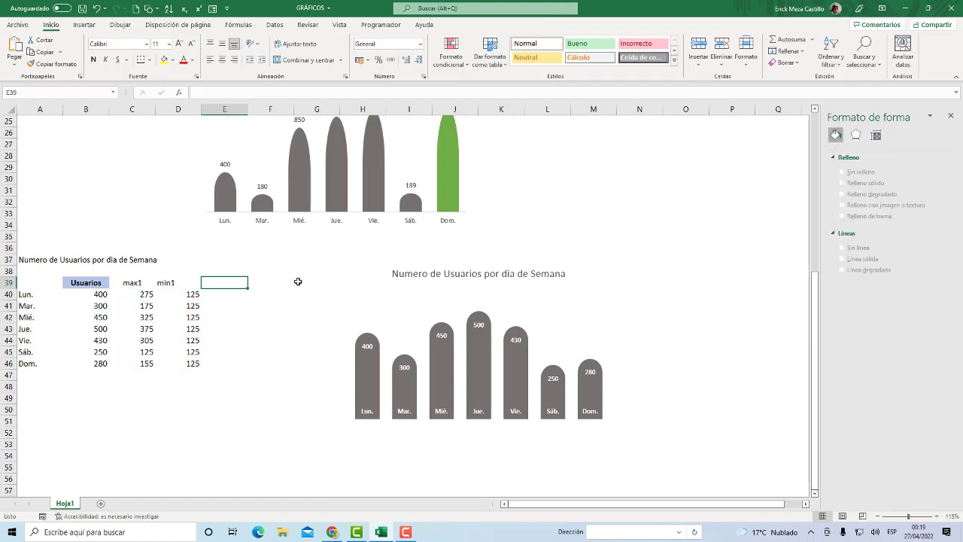
{"action": "scroll", "coordinate": [293, 273], "scroll_direction": "up", "scroll_amount": 3}
{"action": "scroll", "coordinate": [204, 194], "scroll_direction": "up", "scroll_amount": 4}
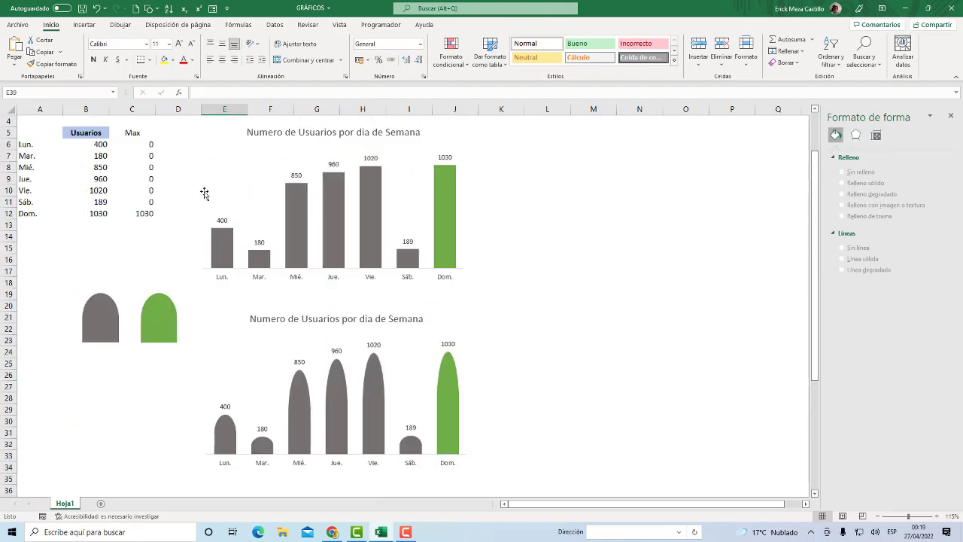
{"action": "scroll", "coordinate": [211, 225], "scroll_direction": "up", "scroll_amount": 1}
{"action": "scroll", "coordinate": [234, 293], "scroll_direction": "down", "scroll_amount": 7}
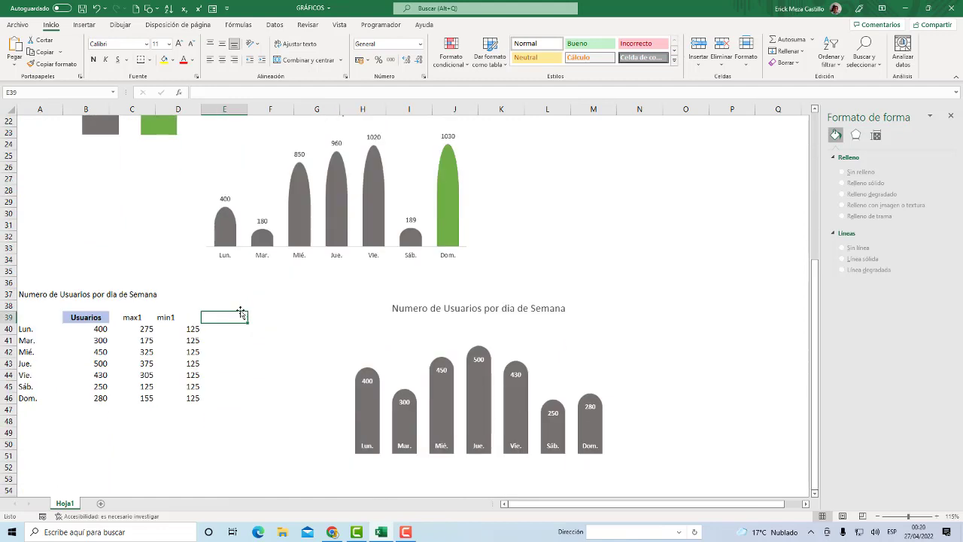
- Enter the headers Max2 in E39 and max3 in F39
{"action": "type", "text": "Max2"}
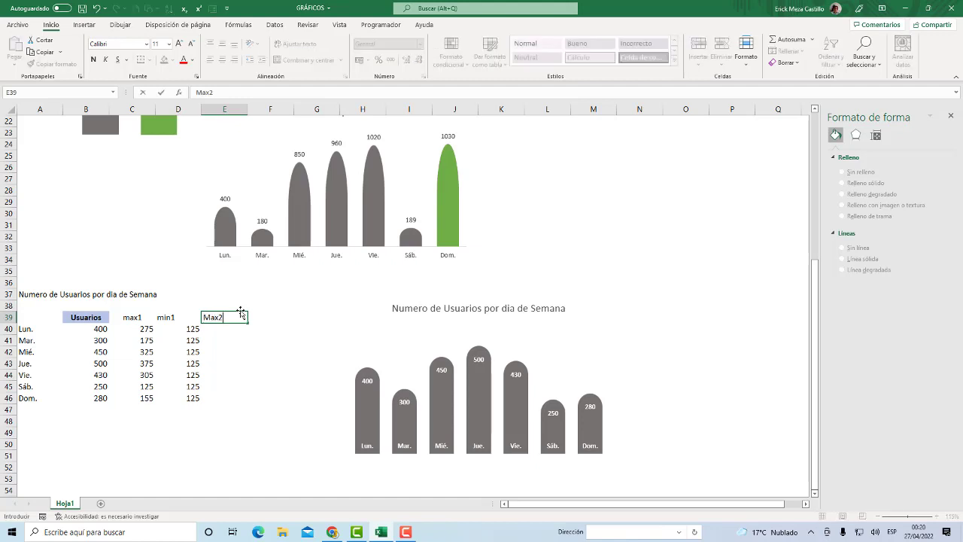
{"action": "key", "text": "Tab"}
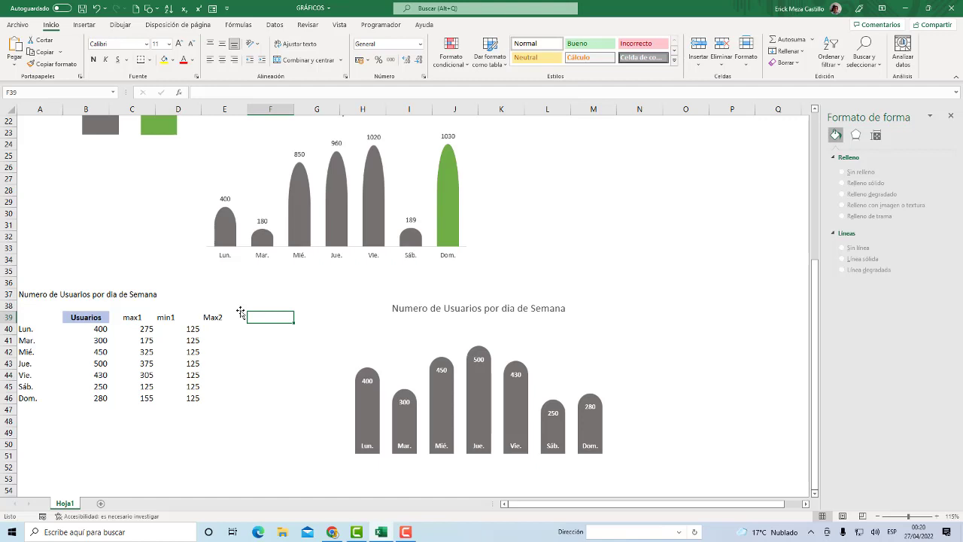
{"action": "type", "text": "max3"}
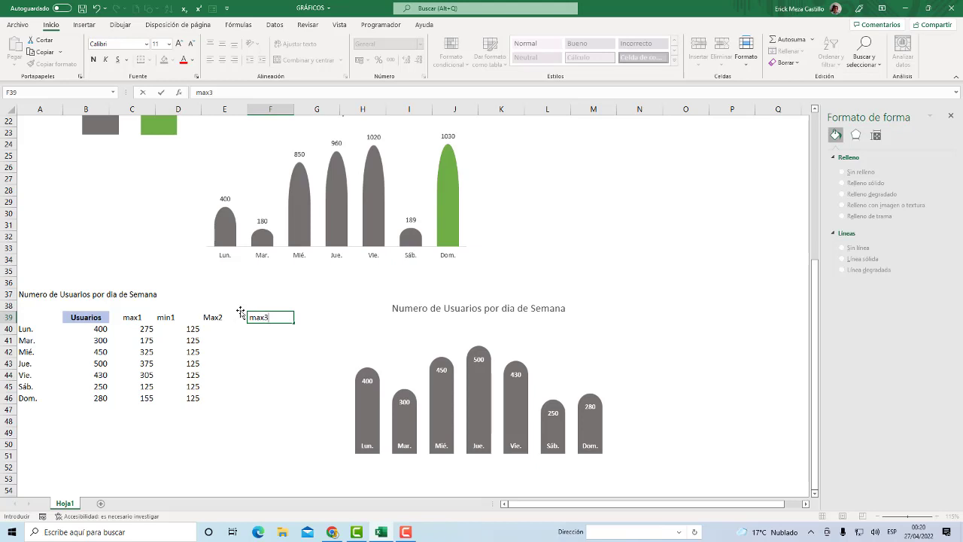
{"action": "key", "text": "Return"}
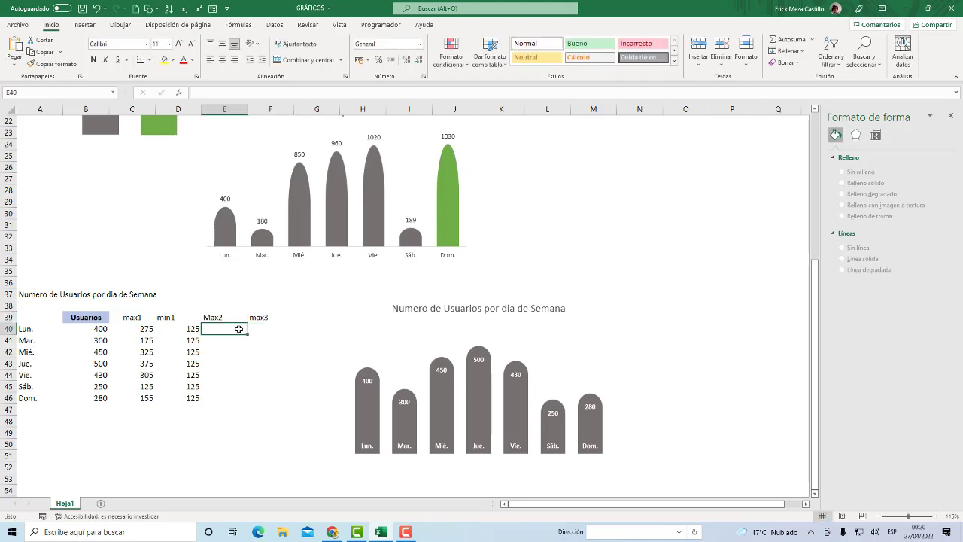
- Enter =SI(B40=MAX($B$40:$B$46);C40;0) in E40
{"action": "type", "text": "=si("}
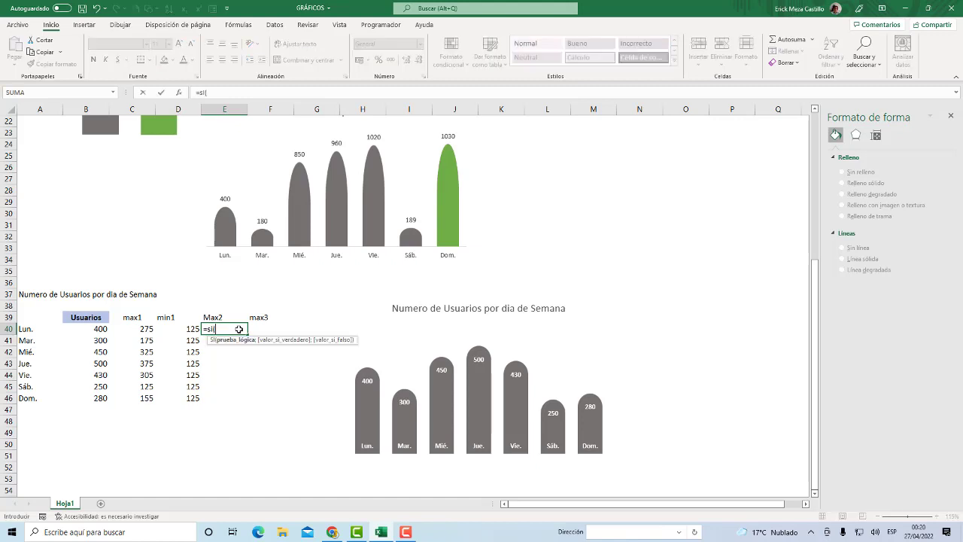
{"action": "left_click", "coordinate": [103, 329]}
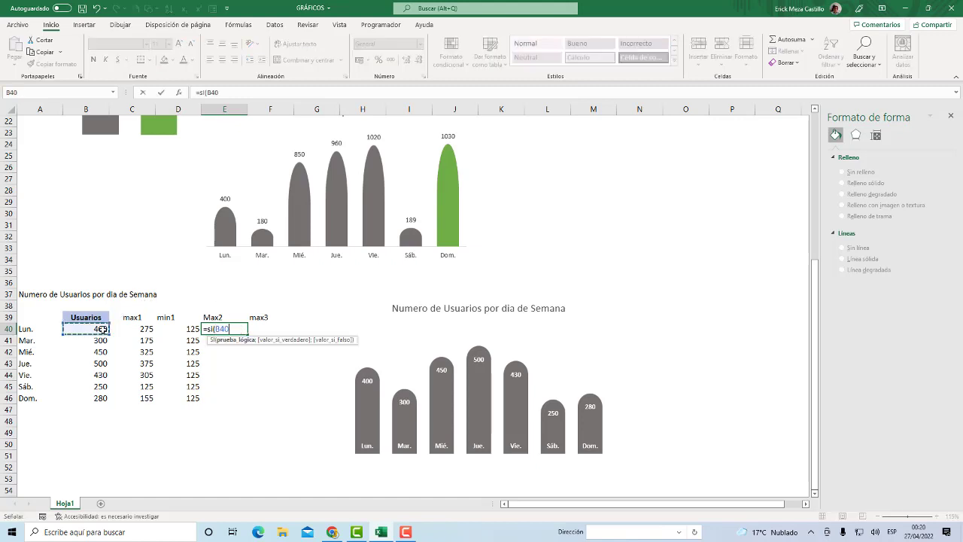
{"action": "type", "text": "="}
{"action": "type", "text": "max"}
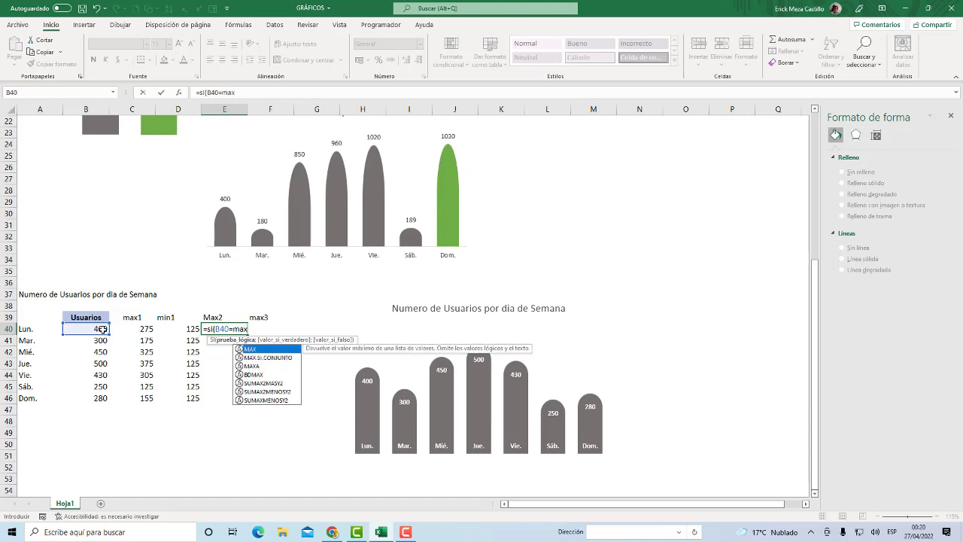
{"action": "double_click", "coordinate": [247, 349]}
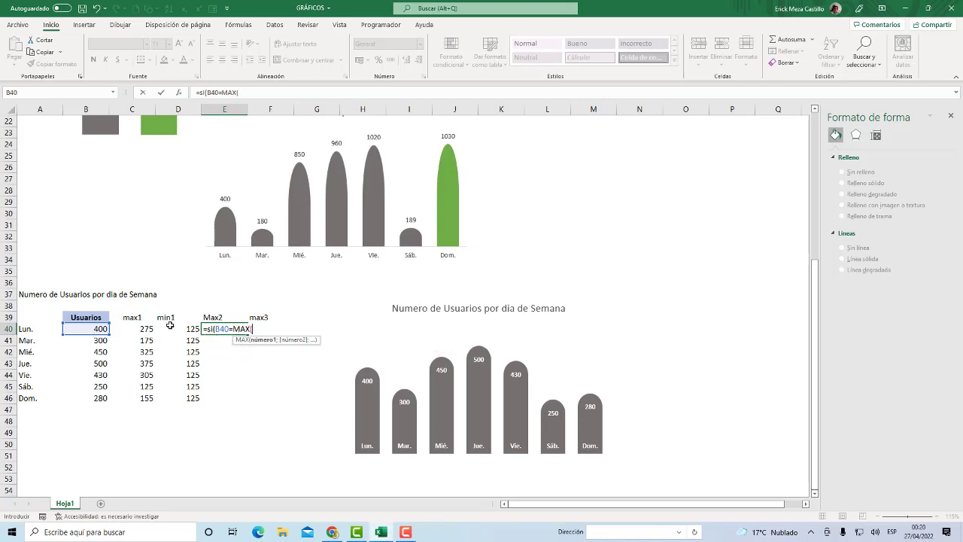
{"action": "left_click_drag", "start_coordinate": [95, 329], "coordinate": [97, 395]}
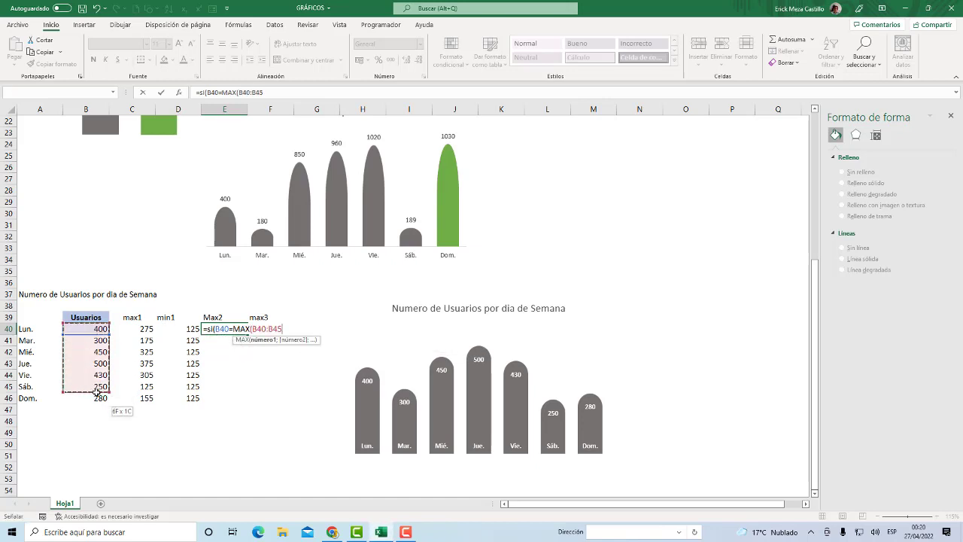
{"action": "key", "text": "F4"}
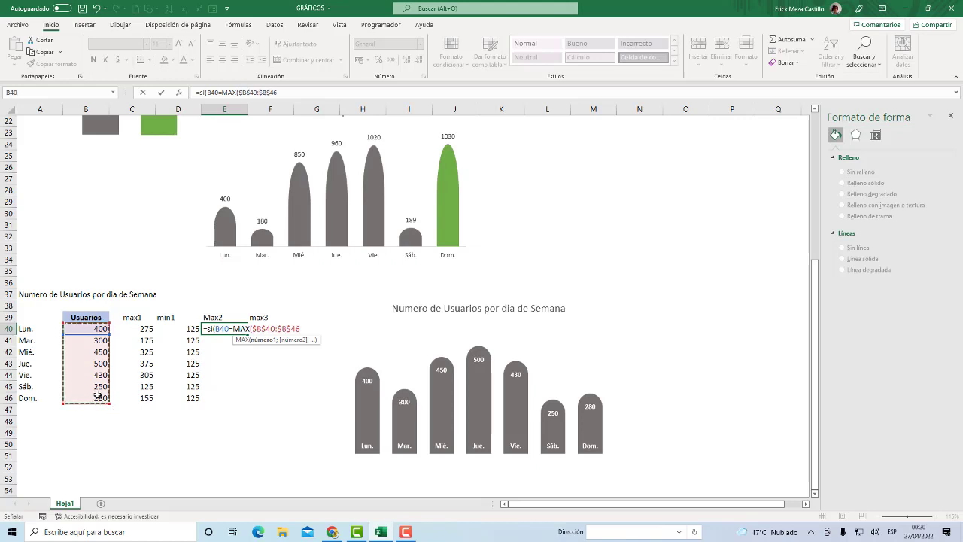
{"action": "type", "text": ");"}
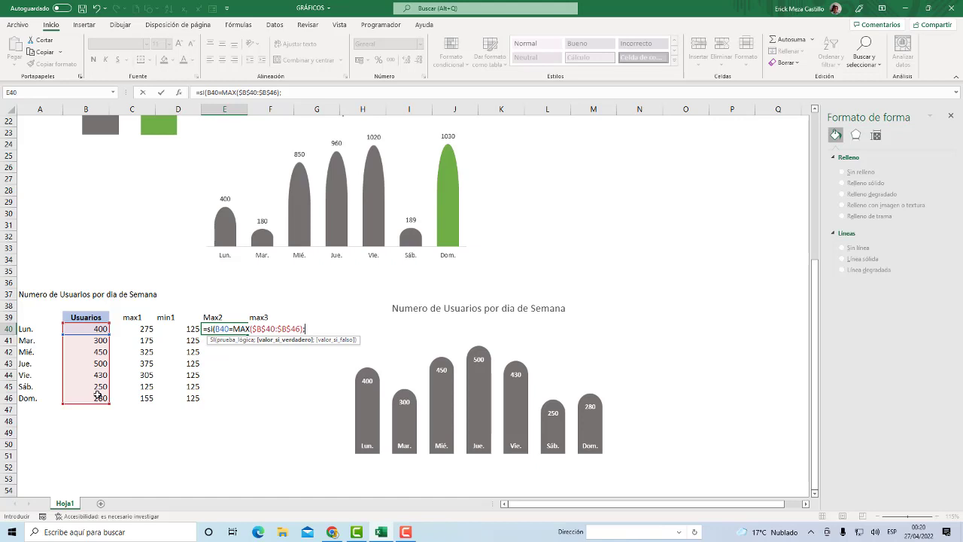
{"action": "left_click", "coordinate": [145, 330]}
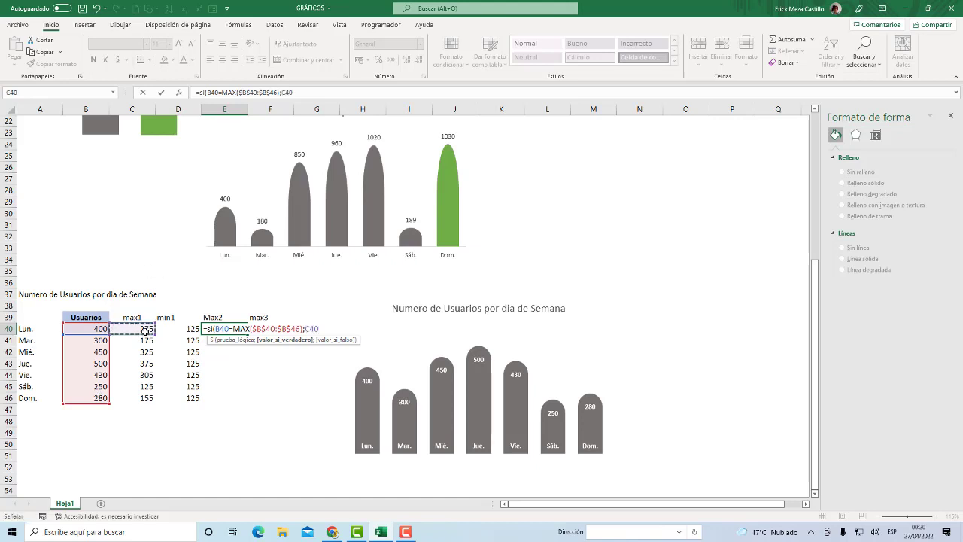
{"action": "type", "text": ";0"}
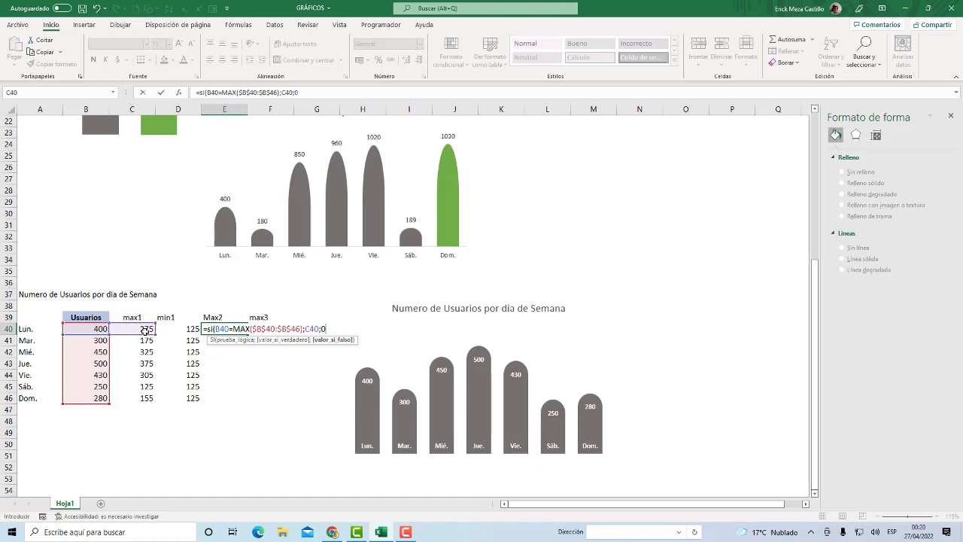
{"action": "type", "text": ")"}
{"action": "key", "text": "Return"}
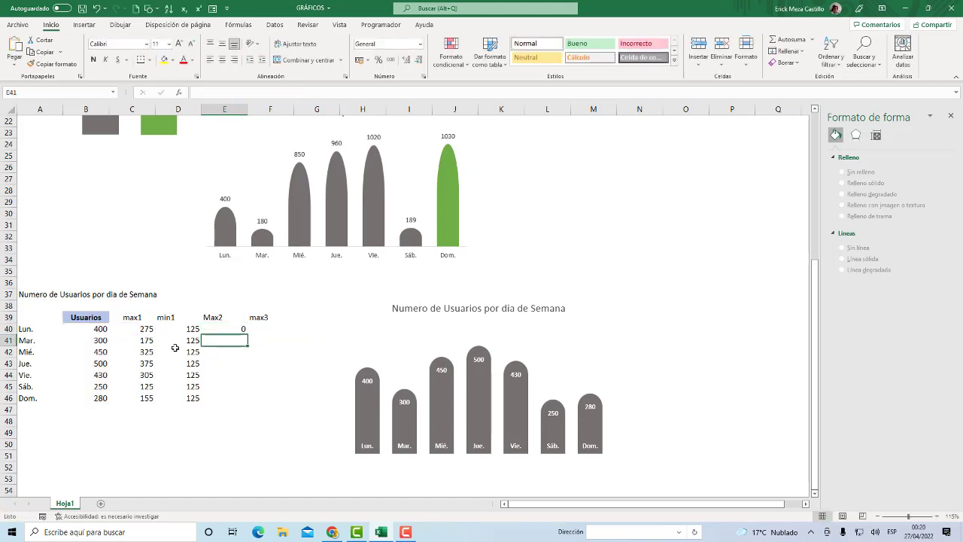
- Fill the Max2 formula down from E40 to E46
{"action": "left_click", "coordinate": [245, 331]}
{"action": "left_click_drag", "start_coordinate": [244, 331], "coordinate": [229, 399]}
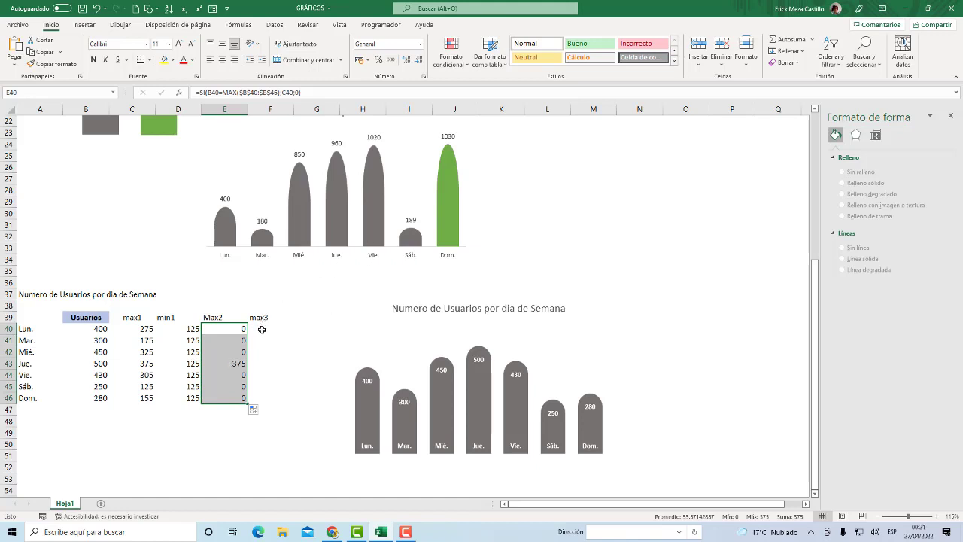
{"action": "left_click", "coordinate": [262, 329]}
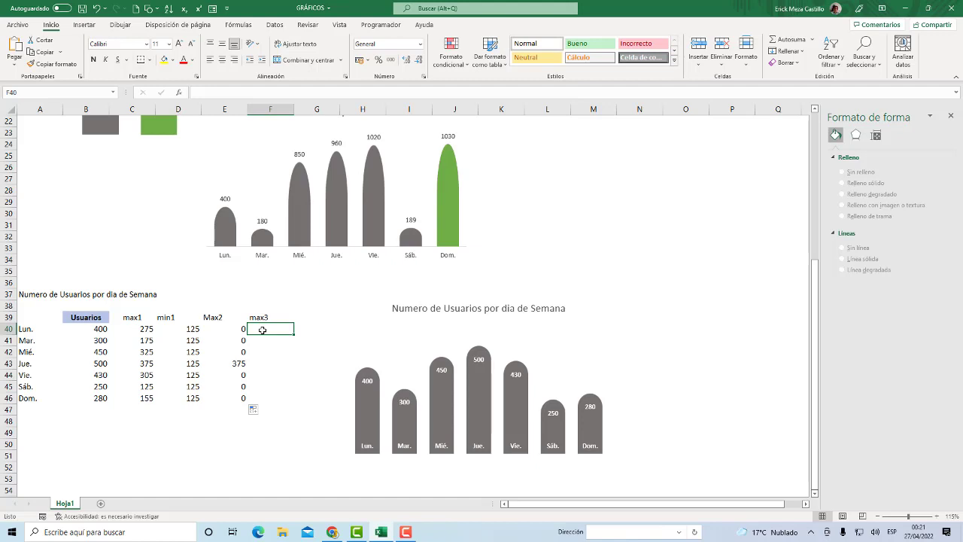
- Copy the Max2 formula from E40 and paste it into F40
{"action": "left_click", "coordinate": [245, 327]}
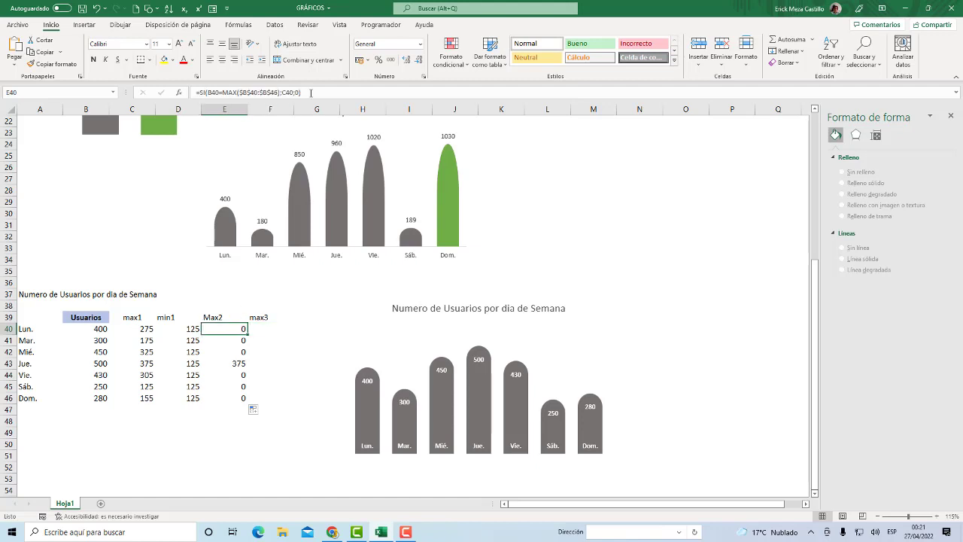
{"action": "left_click_drag", "start_coordinate": [310, 92], "coordinate": [124, 72]}
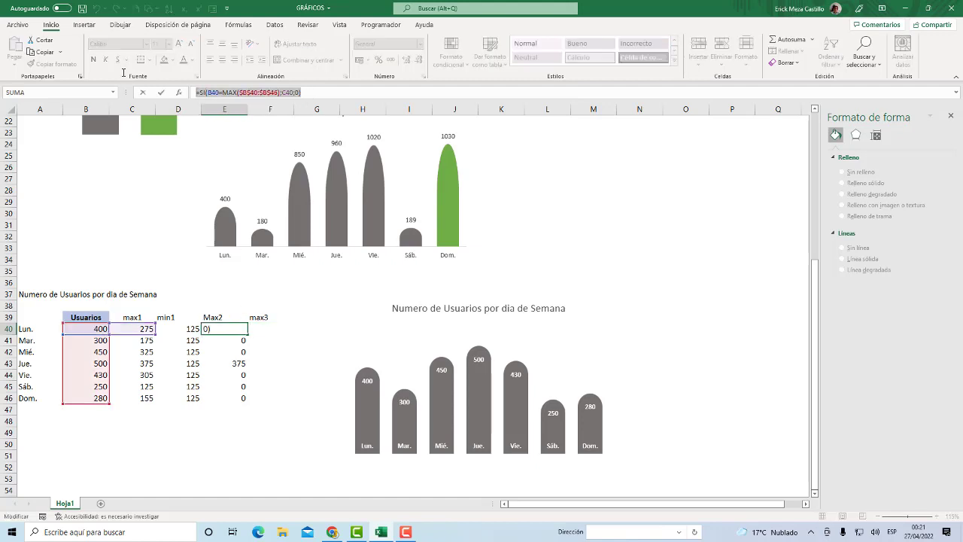
{"action": "key", "text": "Escape"}
{"action": "left_click", "coordinate": [262, 329]}
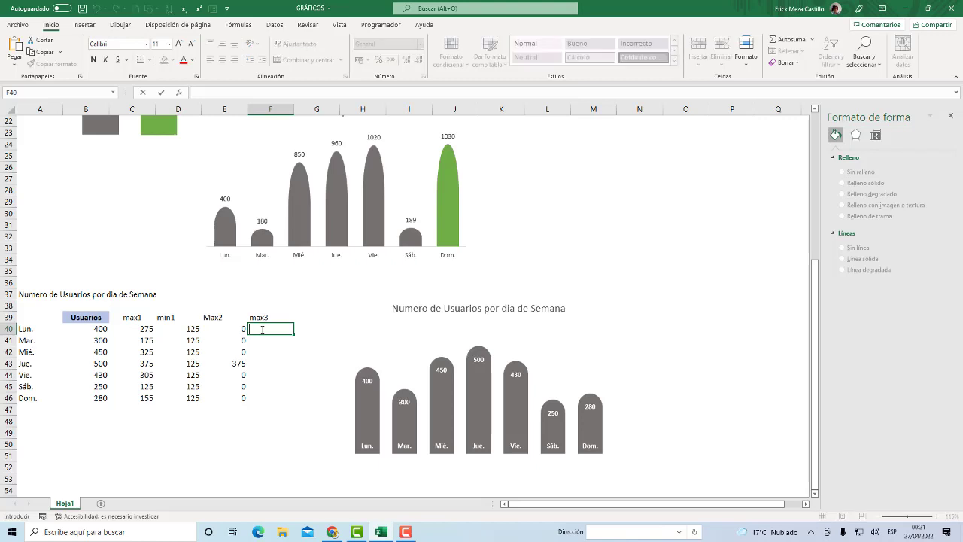
{"action": "double_click", "coordinate": [262, 329]}
{"action": "type", "text": "=SI(B40=MAX($B$40:$B$46);C40;0)"}
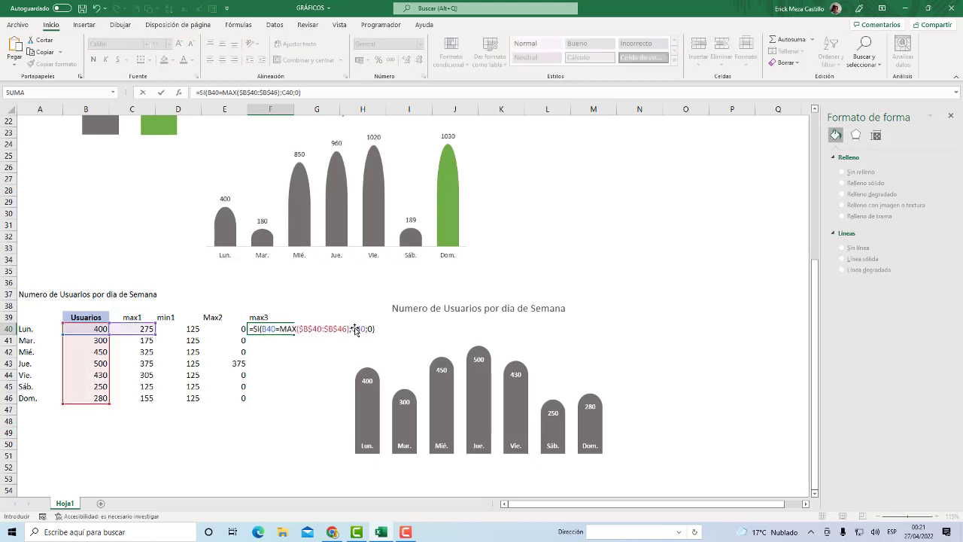
- Change the pasted formula's C40 reference to D40, then fill it down F40:F46
{"action": "left_click", "coordinate": [352, 329]}
{"action": "key", "text": "Delete"}
{"action": "type", "text": "d"}
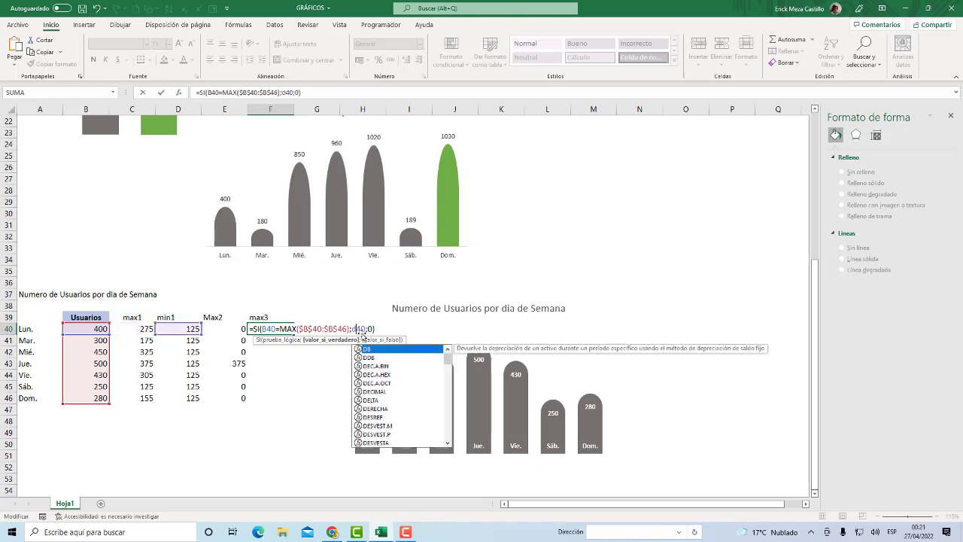
{"action": "key", "text": "Return"}
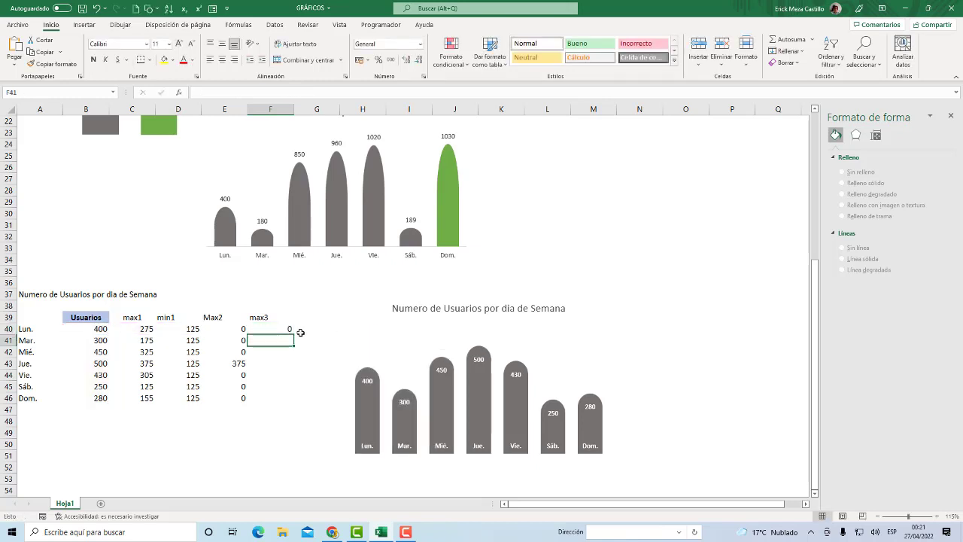
{"action": "left_click", "coordinate": [288, 329]}
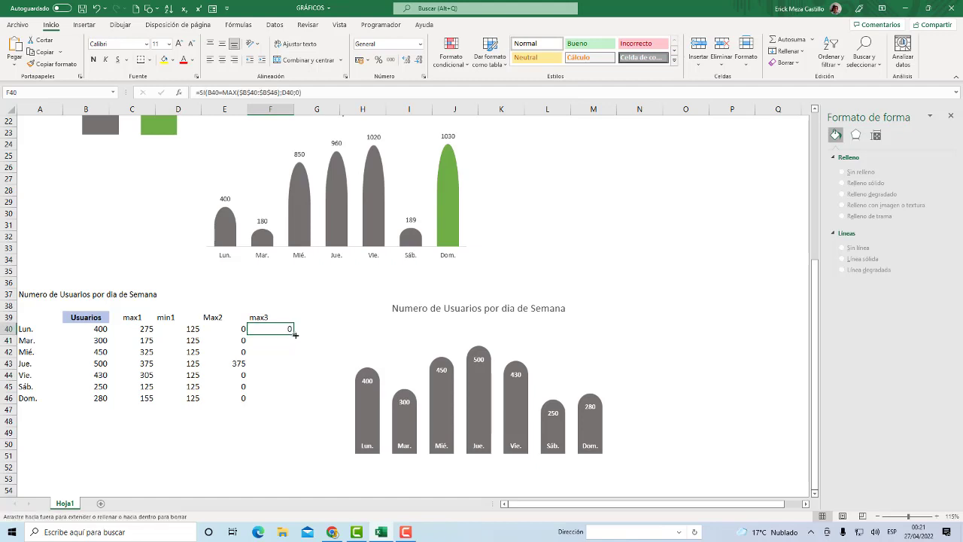
{"action": "left_click_drag", "start_coordinate": [295, 335], "coordinate": [290, 398]}
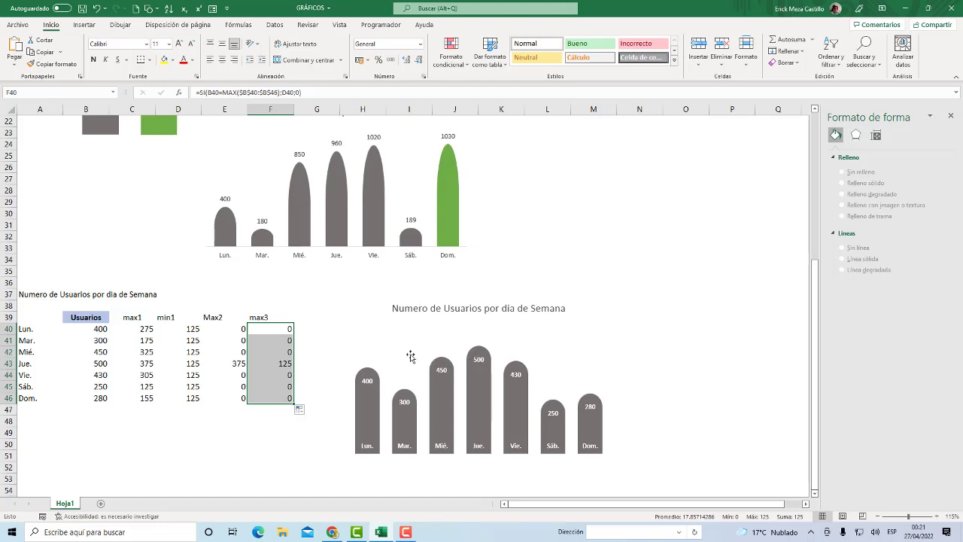
- Add a Max2 series to the chart with name E39 and values E40:E46
{"action": "left_click", "coordinate": [443, 343]}
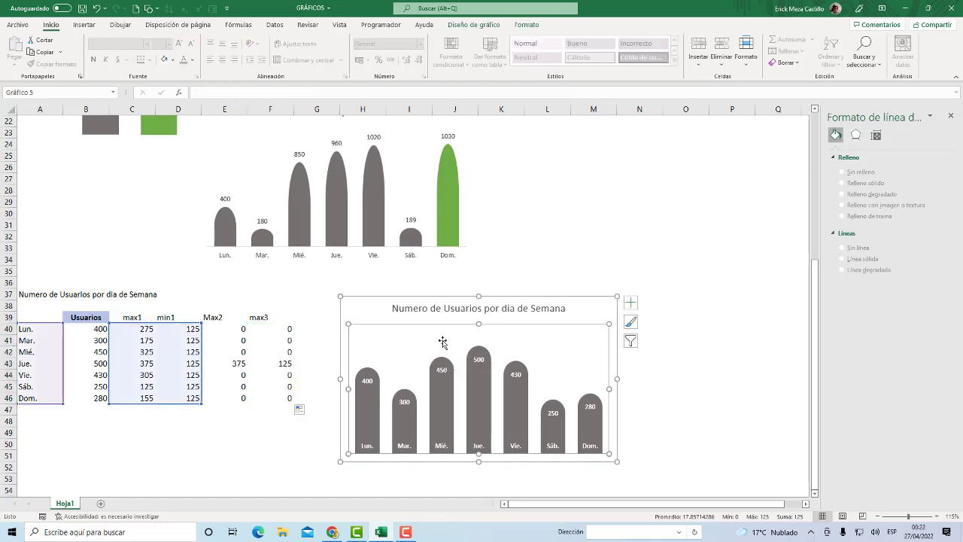
{"action": "right_click", "coordinate": [442, 341]}
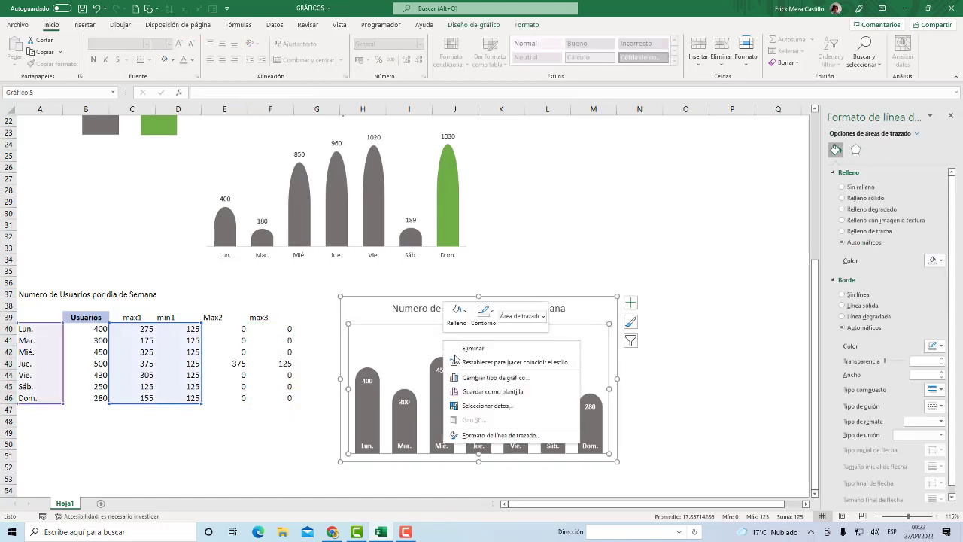
{"action": "left_click", "coordinate": [484, 405]}
{"action": "left_click_drag", "start_coordinate": [365, 177], "coordinate": [475, 247]}
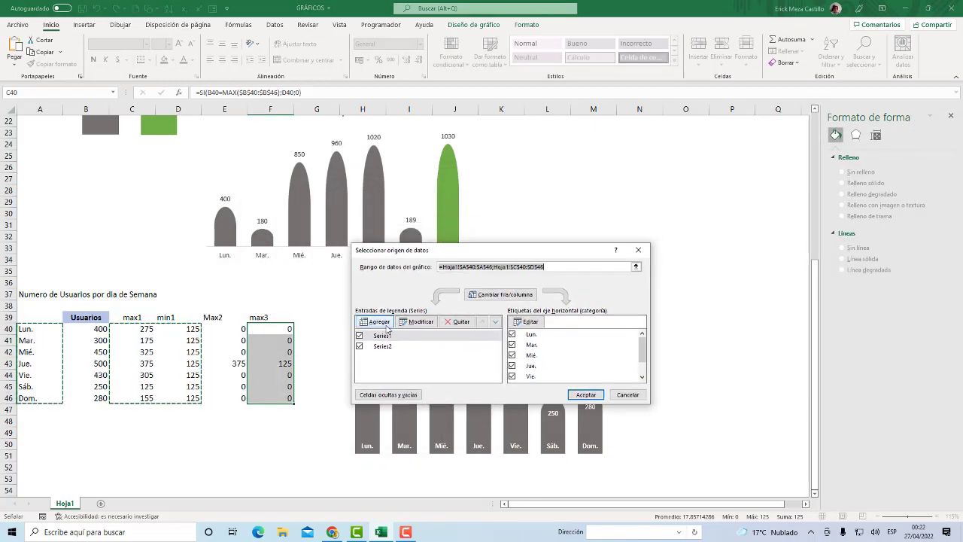
{"action": "left_click", "coordinate": [380, 322]}
{"action": "left_click_drag", "start_coordinate": [369, 228], "coordinate": [410, 255]}
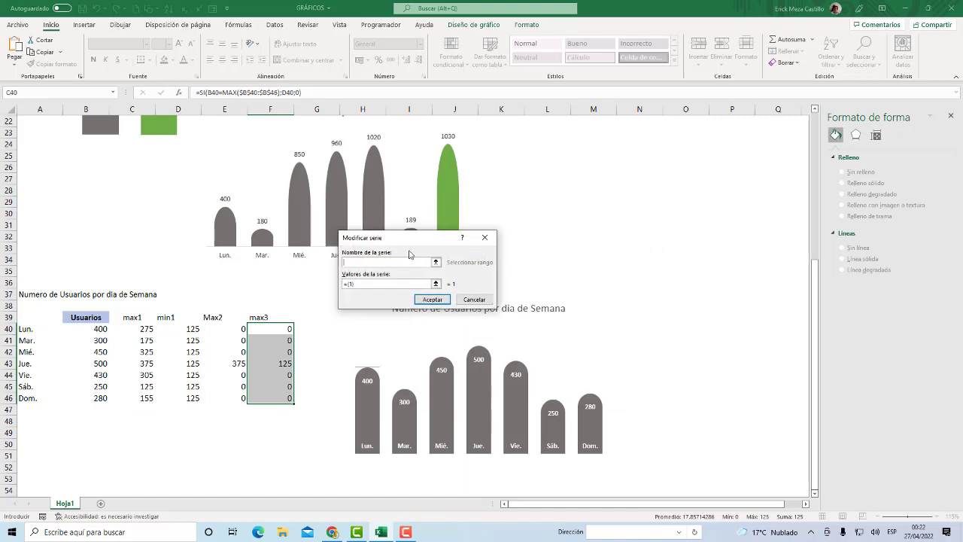
{"action": "left_click", "coordinate": [219, 319]}
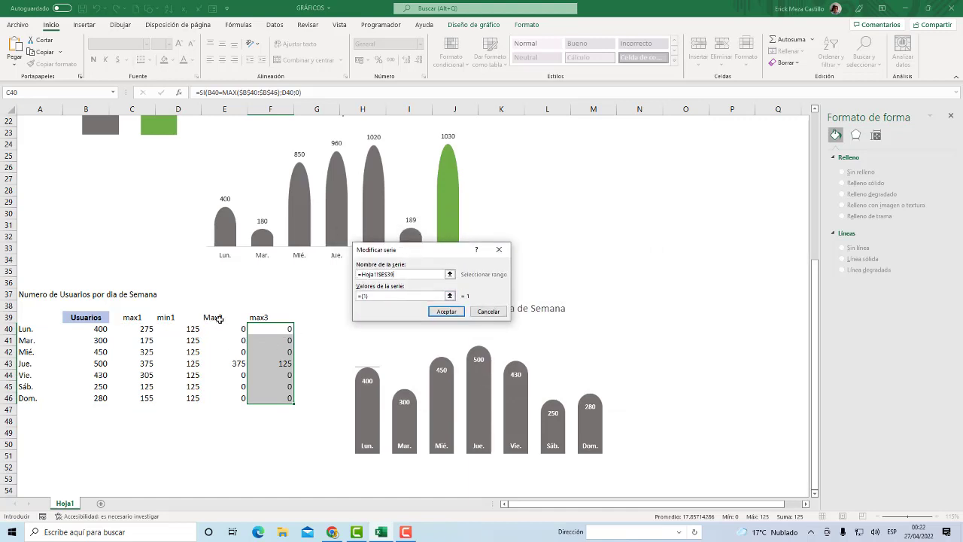
{"action": "left_click", "coordinate": [388, 295]}
{"action": "key", "text": "BackSpace"}
{"action": "key", "text": "BackSpace"}
{"action": "key", "text": "BackSpace"}
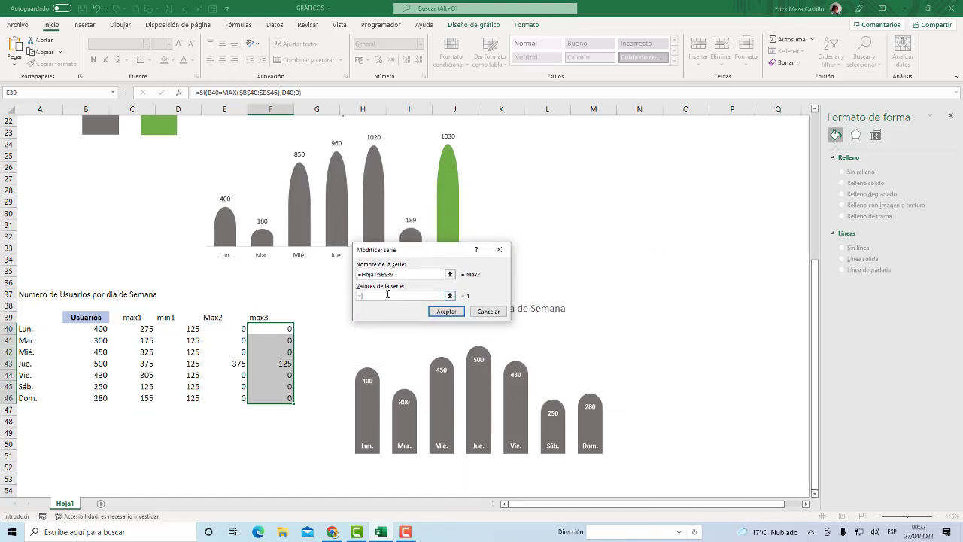
{"action": "left_click_drag", "start_coordinate": [218, 331], "coordinate": [222, 393]}
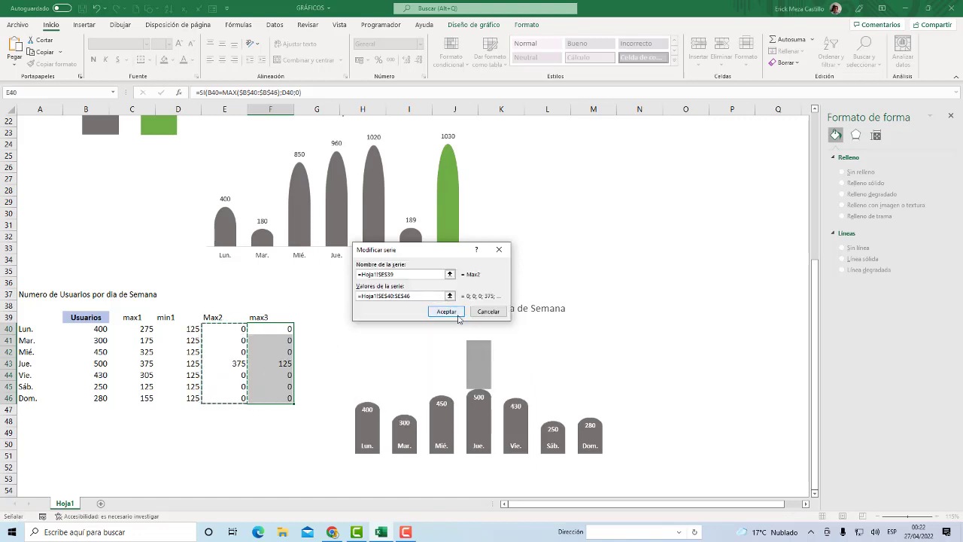
{"action": "left_click", "coordinate": [451, 314]}
- Add a max3 series with name F39 and values F40:F46, and apply
{"action": "mouse_move", "coordinate": [517, 254]}
{"action": "left_mouse_down"}
{"action": "mouse_move", "coordinate": [260, 262]}
{"action": "mouse_move", "coordinate": [483, 241]}
{"action": "left_mouse_up"}
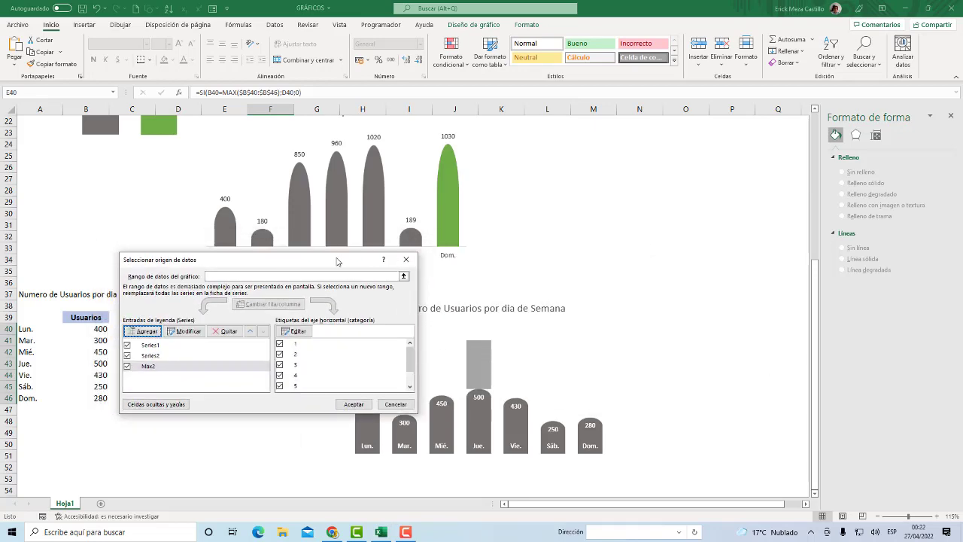
{"action": "left_click", "coordinate": [335, 314]}
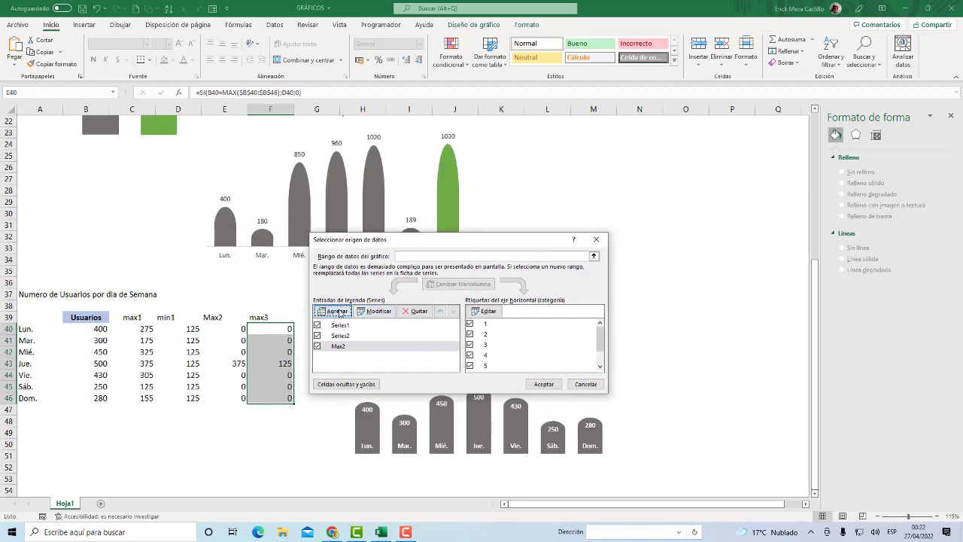
{"action": "left_click", "coordinate": [265, 317]}
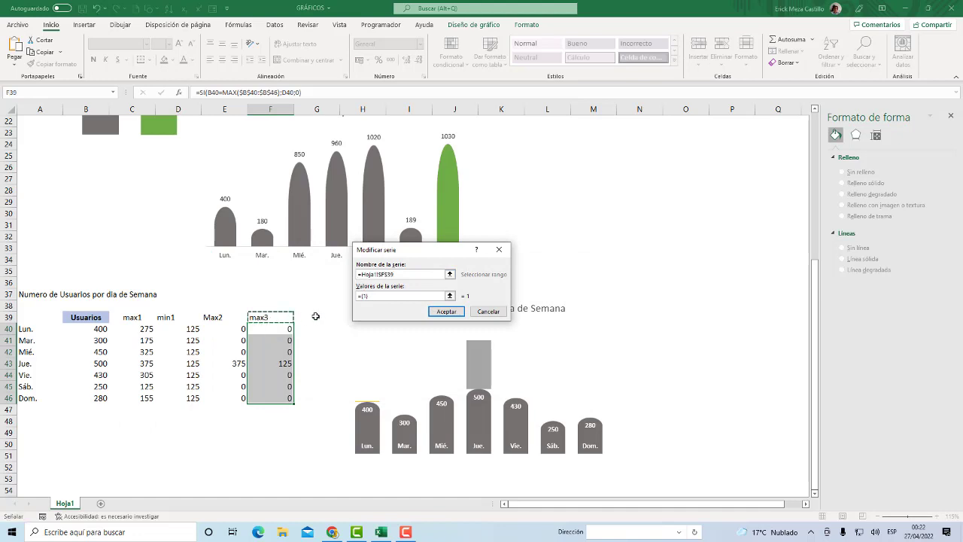
{"action": "left_click", "coordinate": [383, 297]}
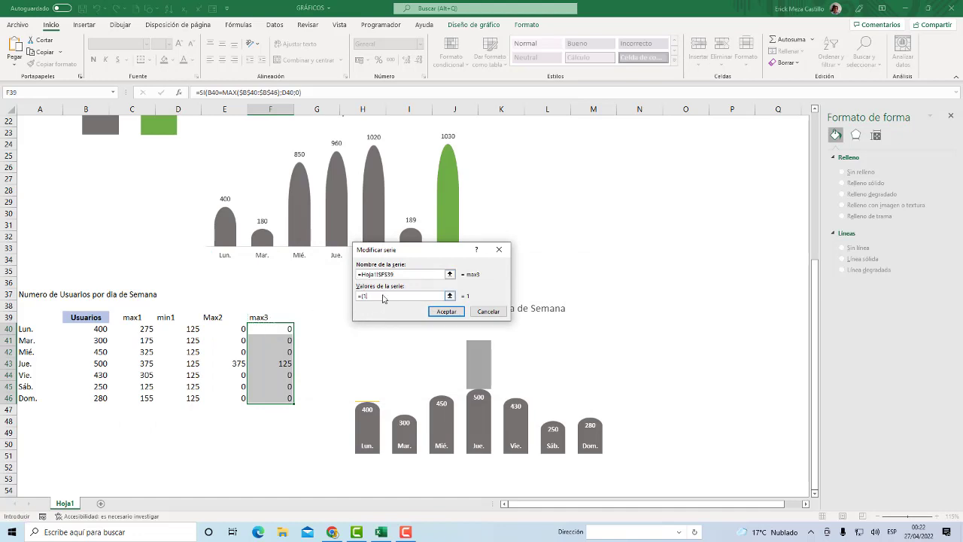
{"action": "key", "text": "BackSpace"}
{"action": "key", "text": "BackSpace"}
{"action": "key", "text": "BackSpace"}
{"action": "left_click_drag", "start_coordinate": [269, 331], "coordinate": [269, 398]}
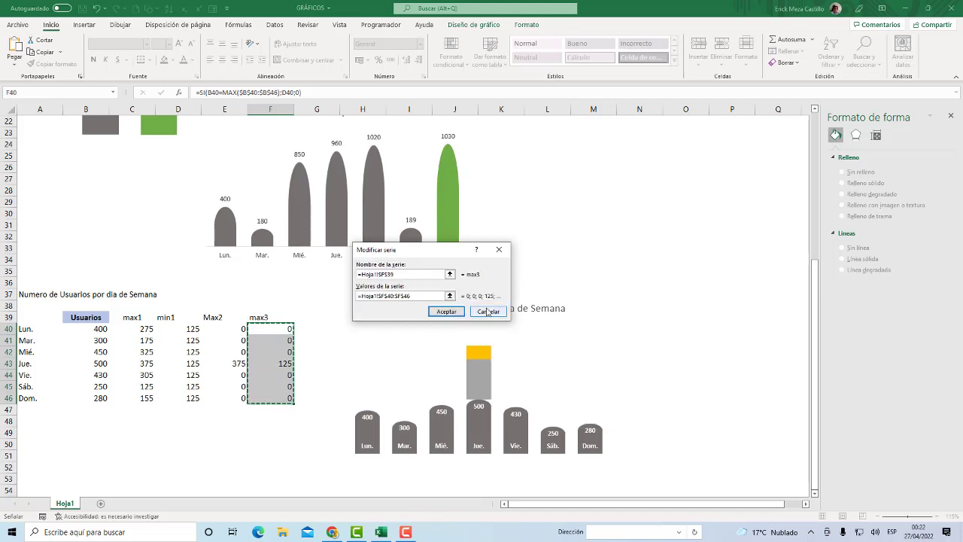
{"action": "left_click", "coordinate": [452, 314]}
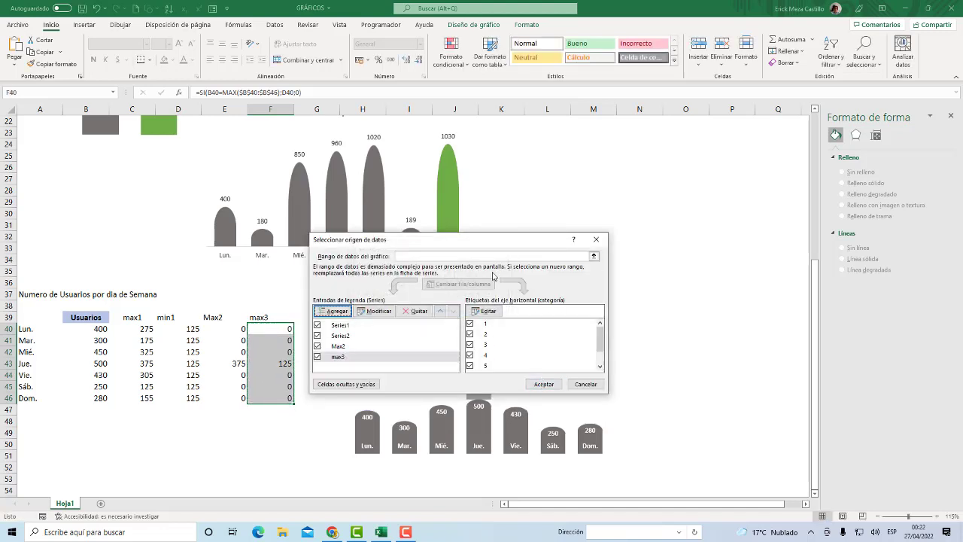
{"action": "left_click", "coordinate": [536, 386]}
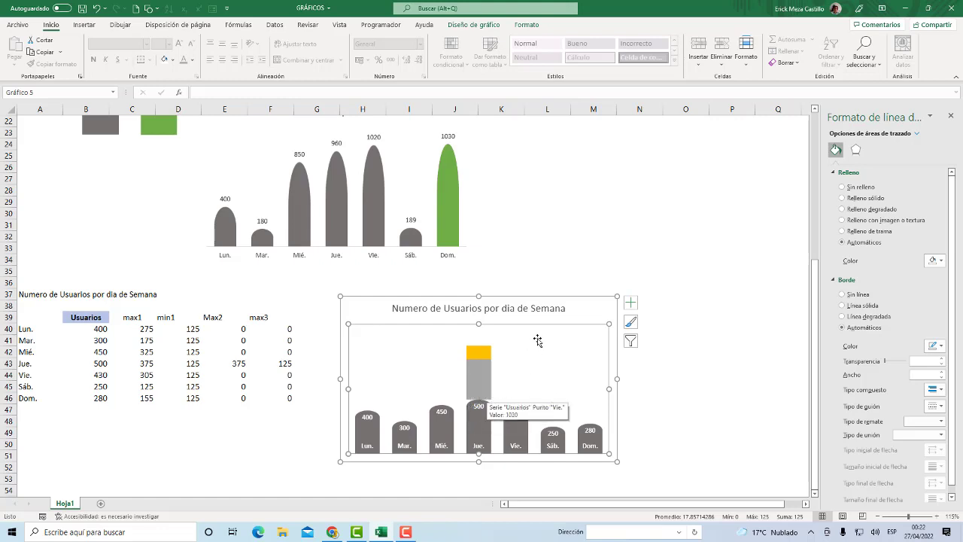
- Open Format Data Series for Max2, then Change Chart Type from the plot area
{"action": "left_click", "coordinate": [481, 369]}
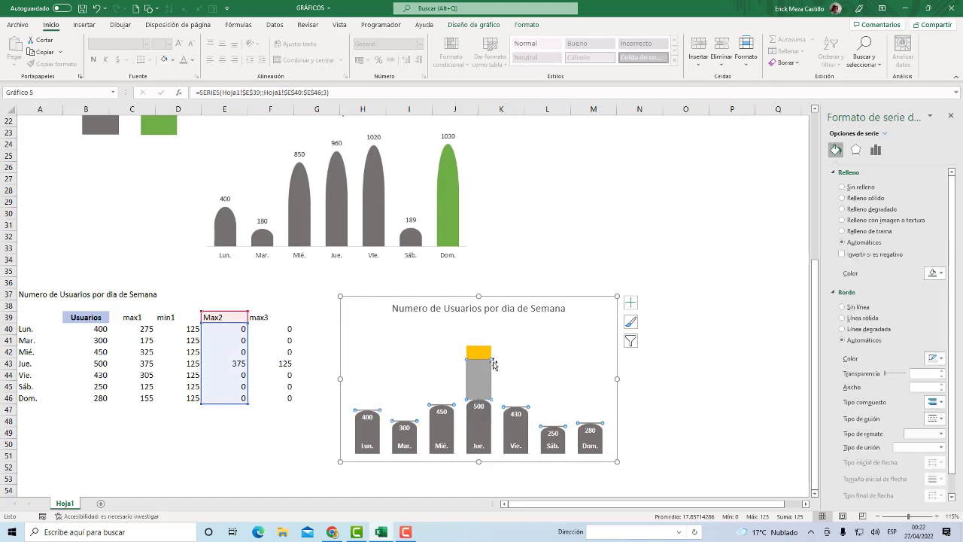
{"action": "left_click", "coordinate": [486, 354]}
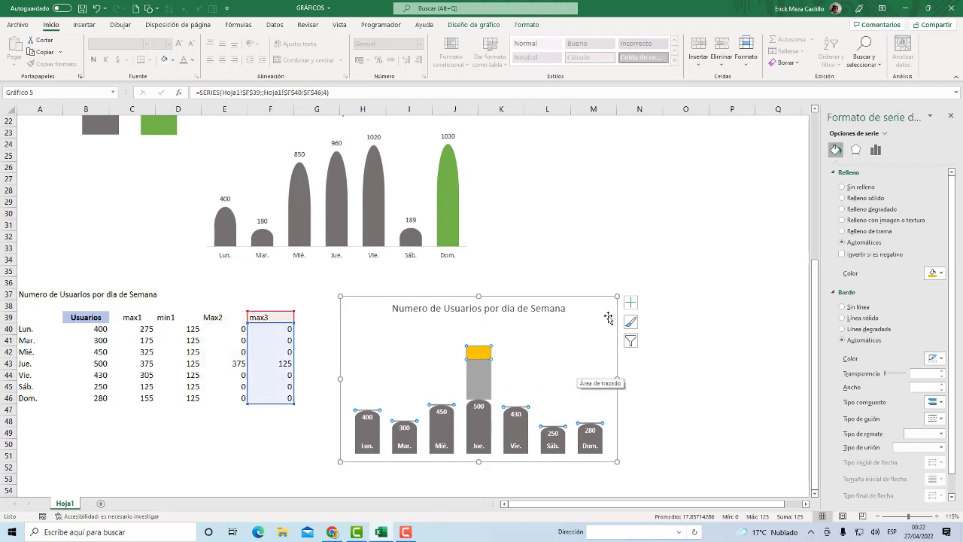
{"action": "left_click", "coordinate": [481, 387]}
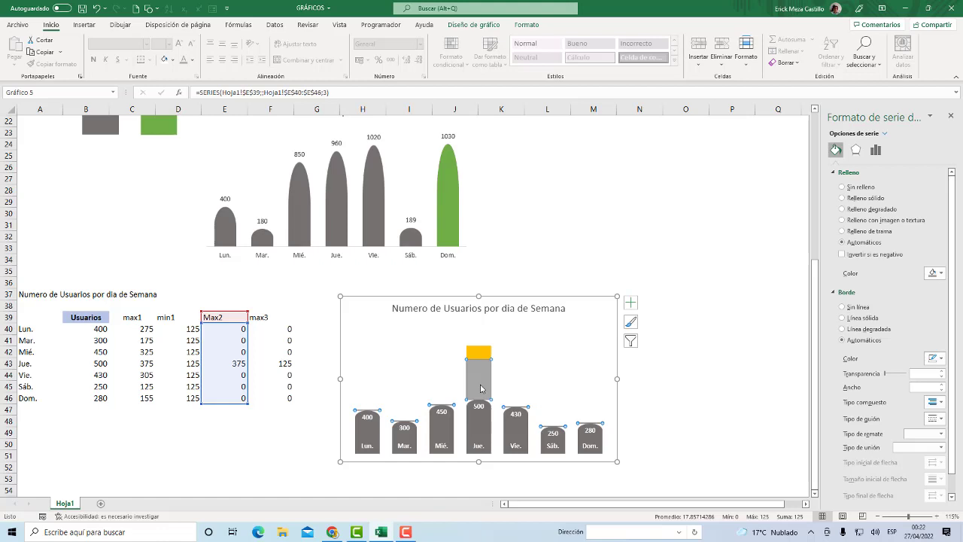
{"action": "right_click", "coordinate": [481, 388]}
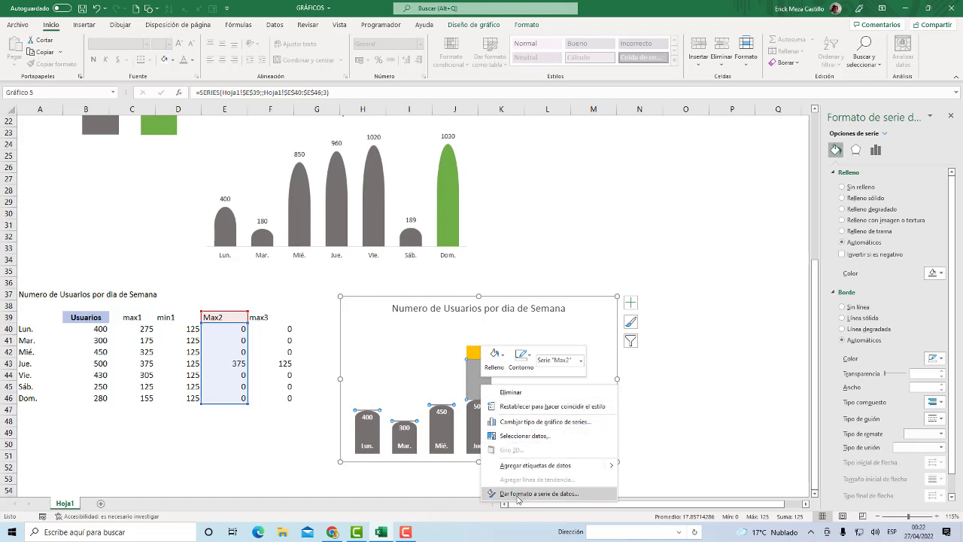
{"action": "left_click", "coordinate": [518, 495]}
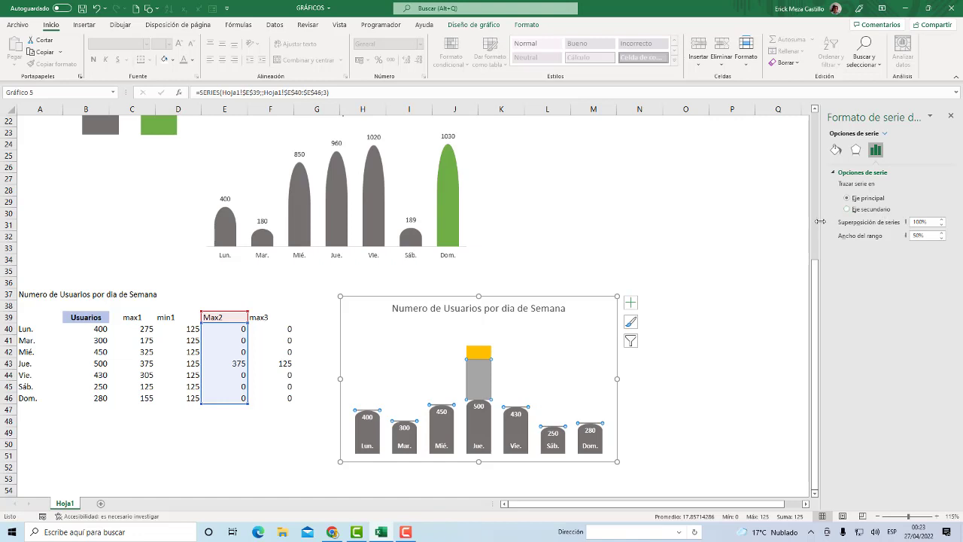
{"action": "right_click", "coordinate": [552, 372]}
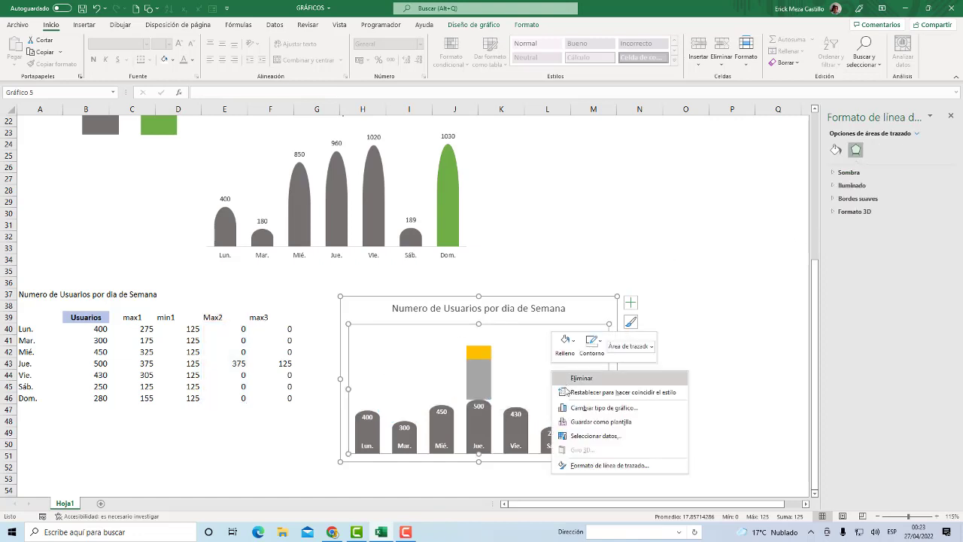
{"action": "left_click", "coordinate": [575, 407]}
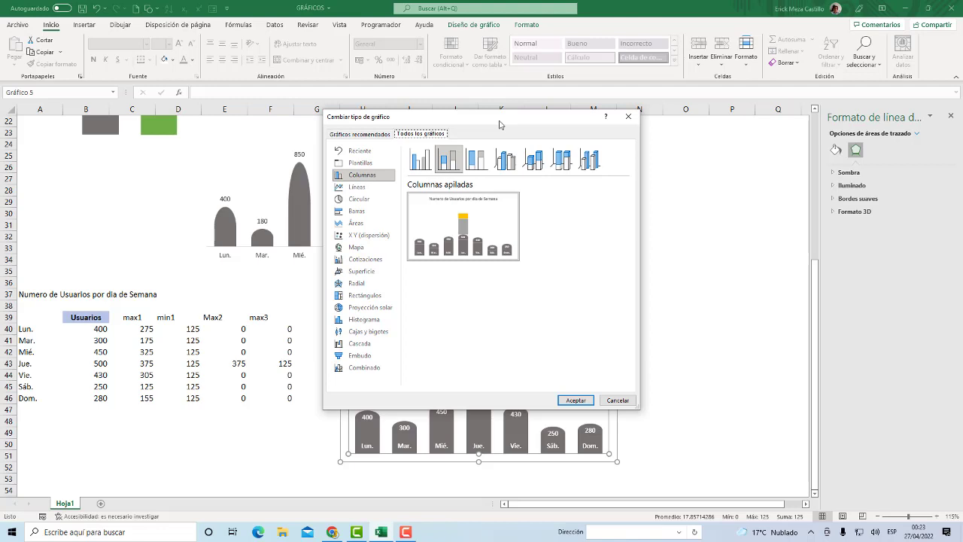
- Dismiss Cambiar tipo de gráfico, reopen it from the Max2 series, and dismiss it again unchanged
{"action": "left_click", "coordinate": [628, 117]}
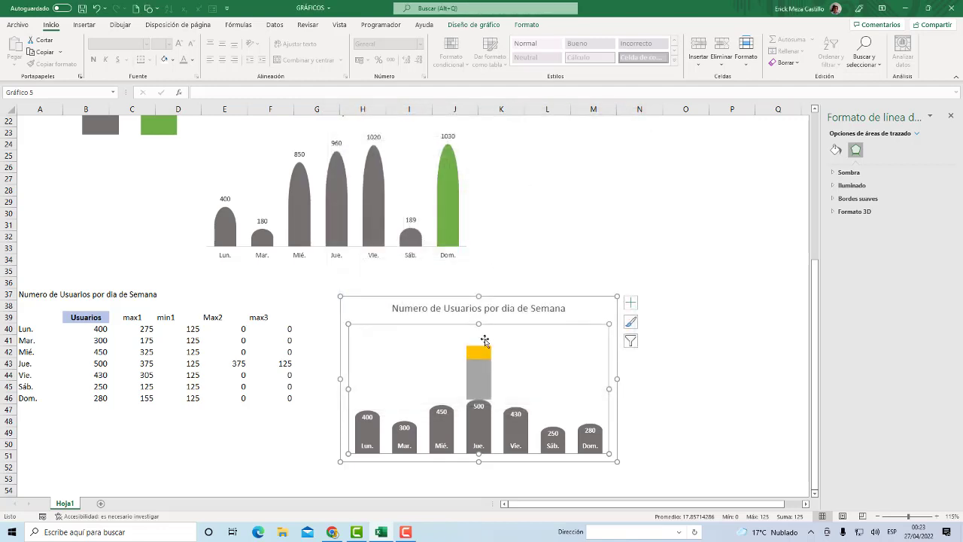
{"action": "left_click", "coordinate": [480, 380]}
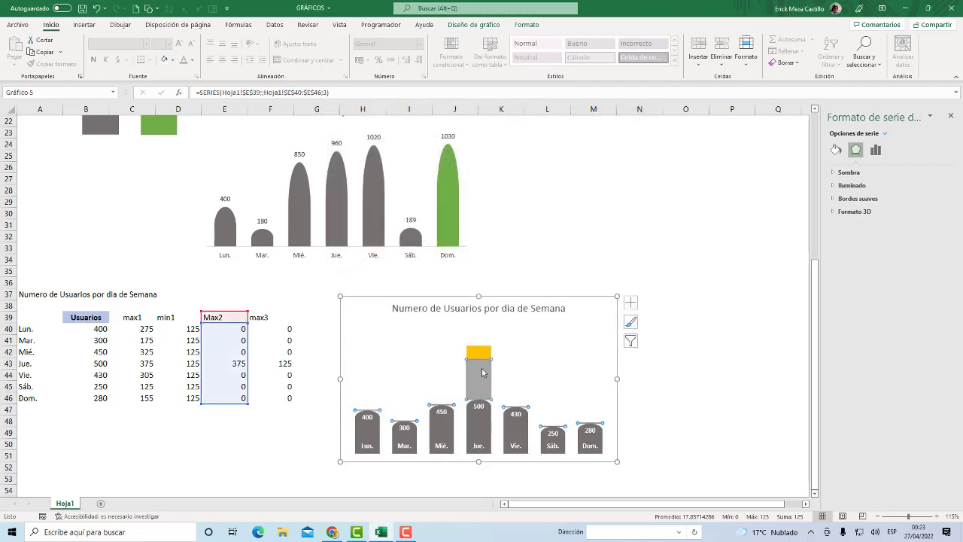
{"action": "right_click", "coordinate": [481, 379]}
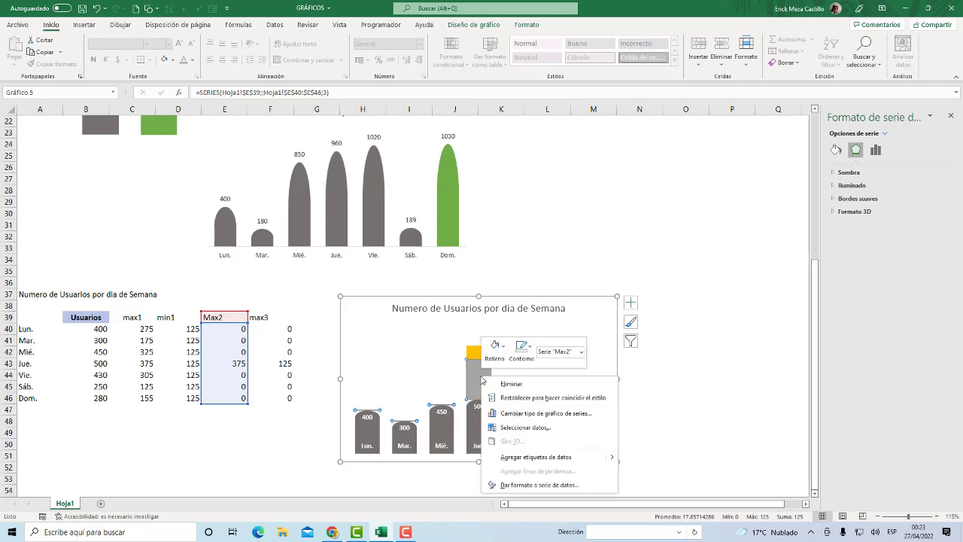
{"action": "left_click", "coordinate": [510, 414]}
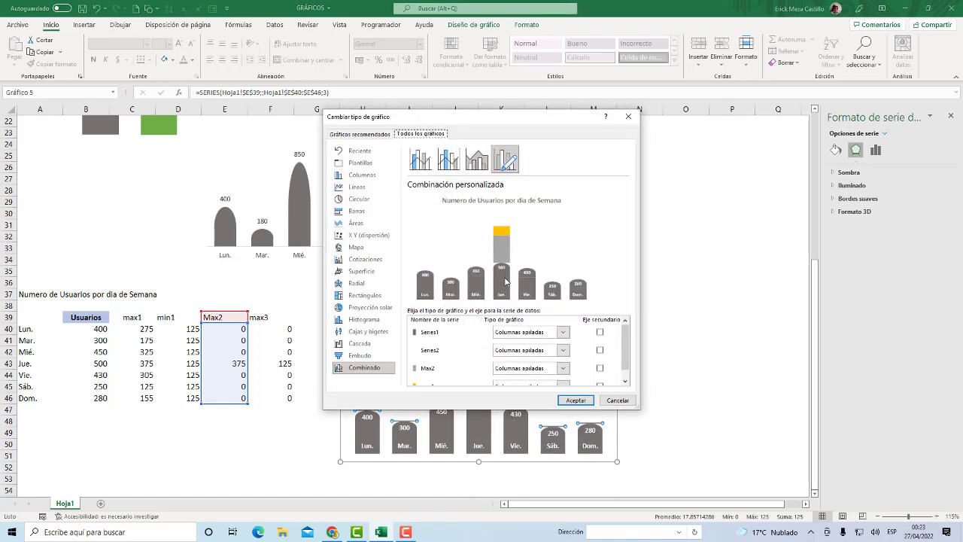
{"action": "left_click", "coordinate": [629, 117]}
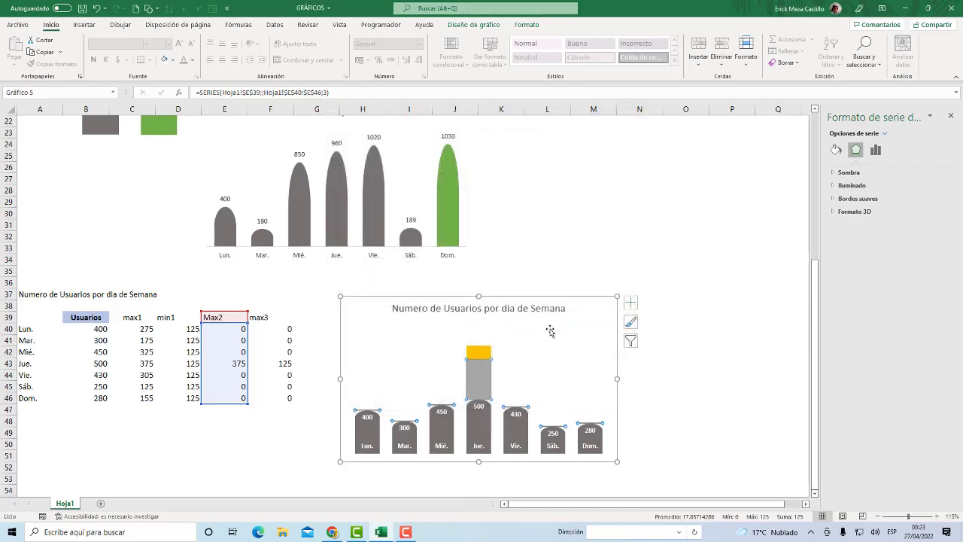
- Tick Eje secundario for both max3 and Max2 in the series chart type settings
{"action": "right_click", "coordinate": [493, 371]}
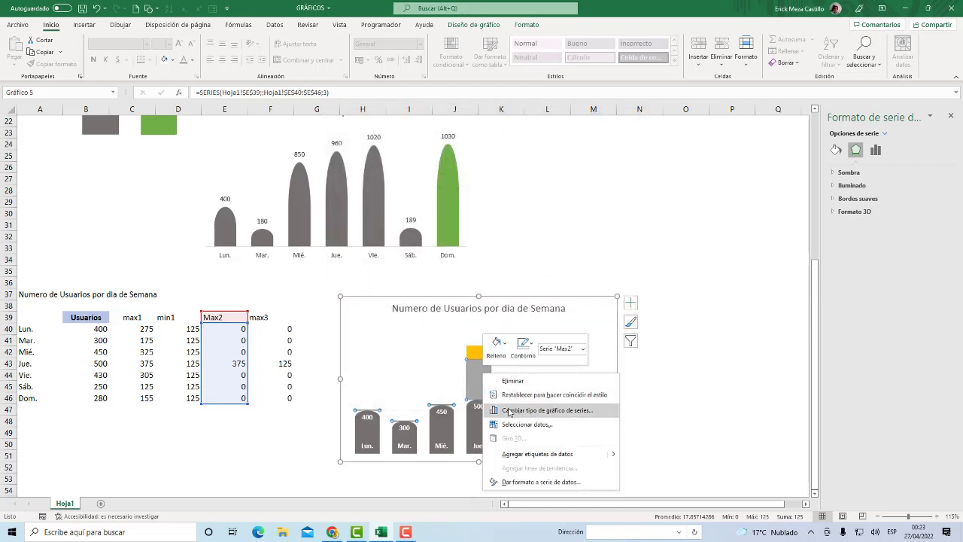
{"action": "key", "text": "Escape"}
{"action": "mouse_move", "coordinate": [495, 127]}
{"action": "left_mouse_down"}
{"action": "mouse_move", "coordinate": [227, 166]}
{"action": "mouse_move", "coordinate": [321, 156]}
{"action": "left_mouse_up"}
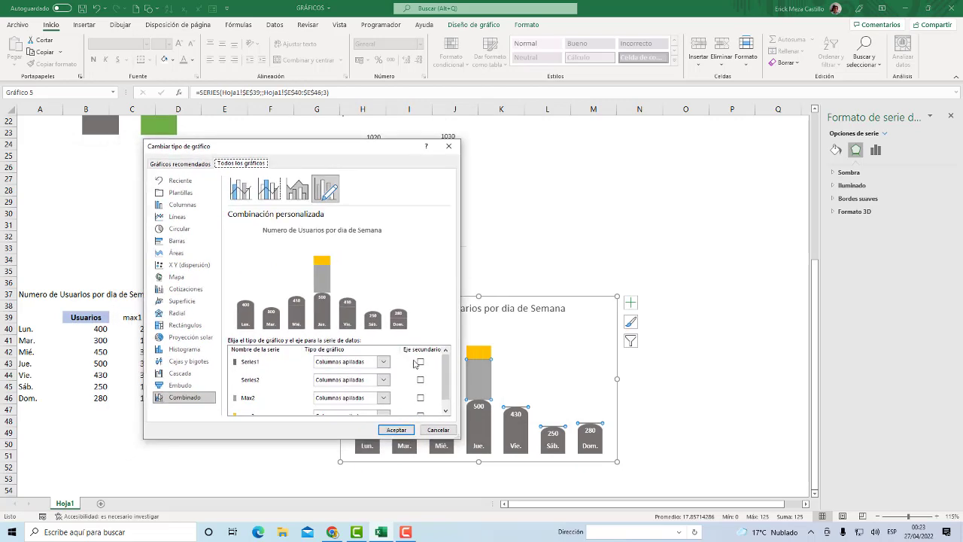
{"action": "scroll", "coordinate": [444, 370], "scroll_direction": "down", "scroll_amount": 1}
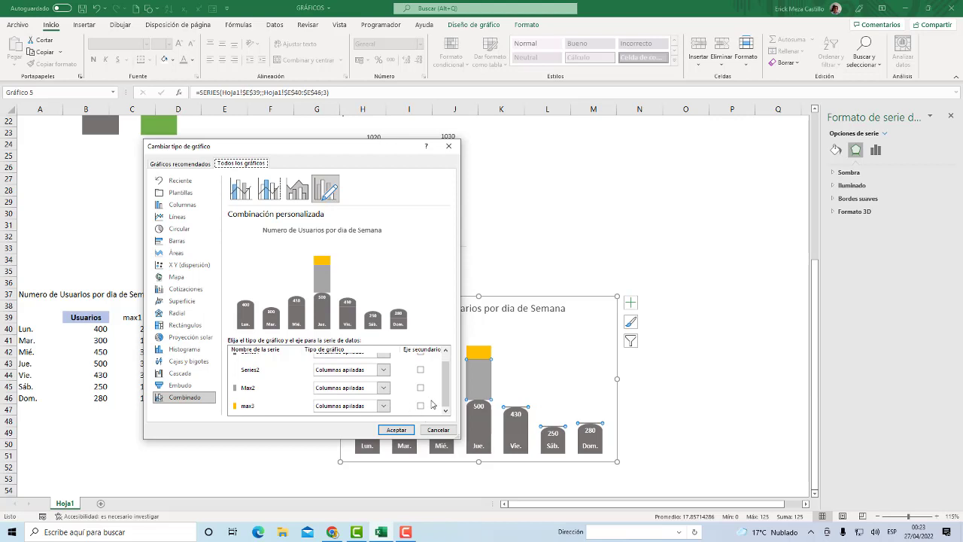
{"action": "left_click", "coordinate": [421, 406]}
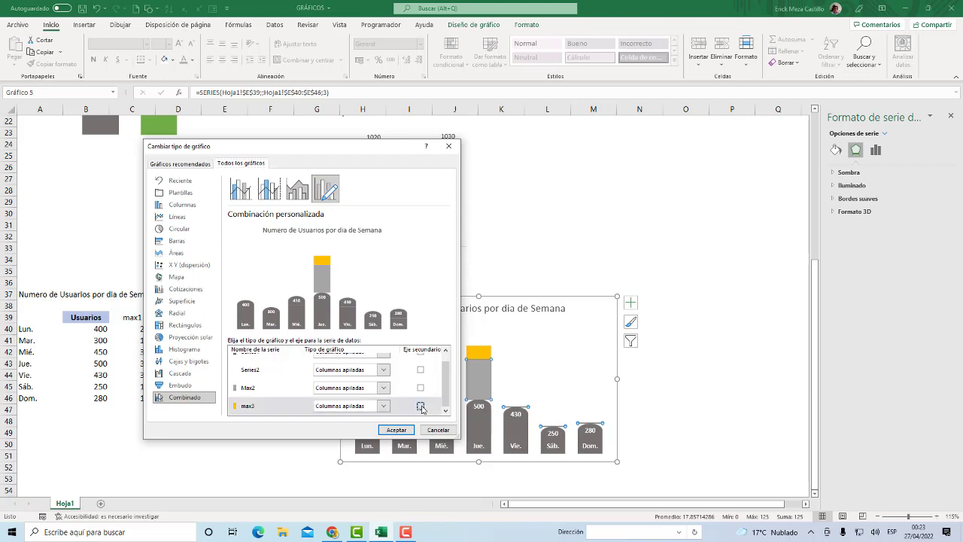
{"action": "left_click", "coordinate": [422, 388]}
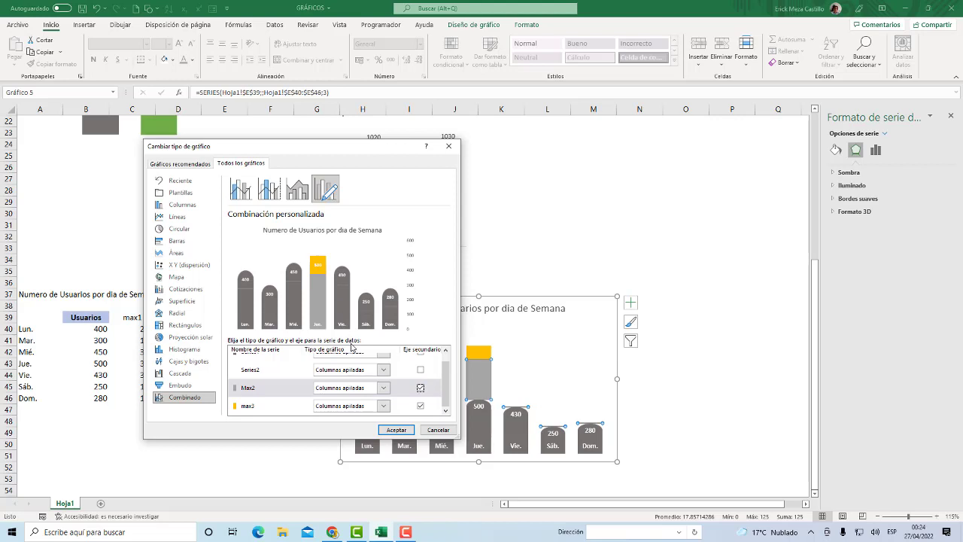
{"action": "left_click", "coordinate": [404, 431]}
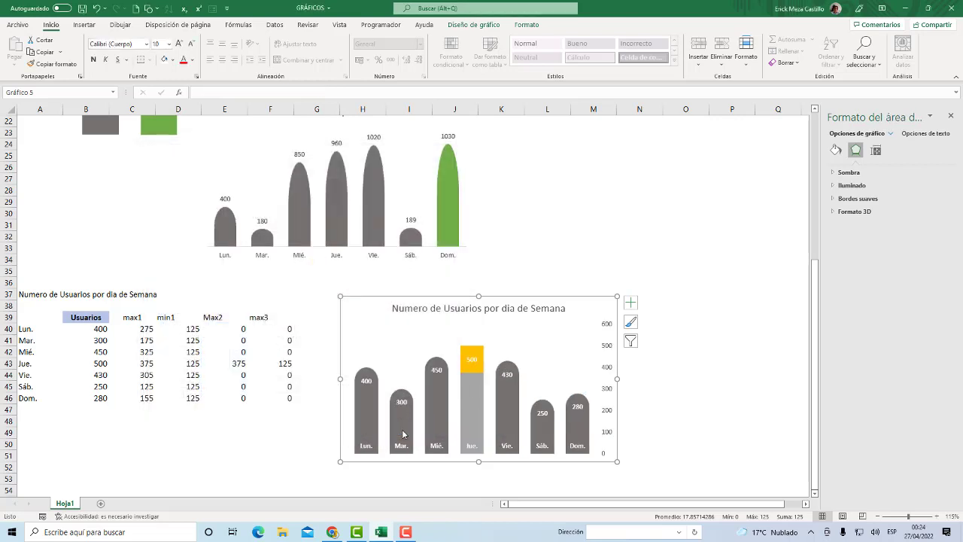
- Fill the Max2 bar on Jue. with the green theme colour via Formato > Relleno de forma
{"action": "mouse_move", "coordinate": [401, 429]}
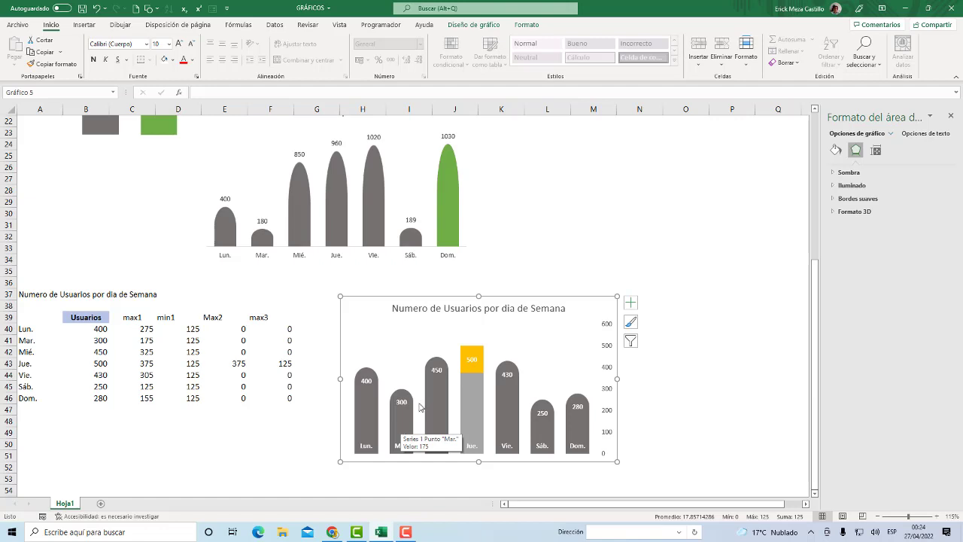
{"action": "left_click", "coordinate": [474, 402]}
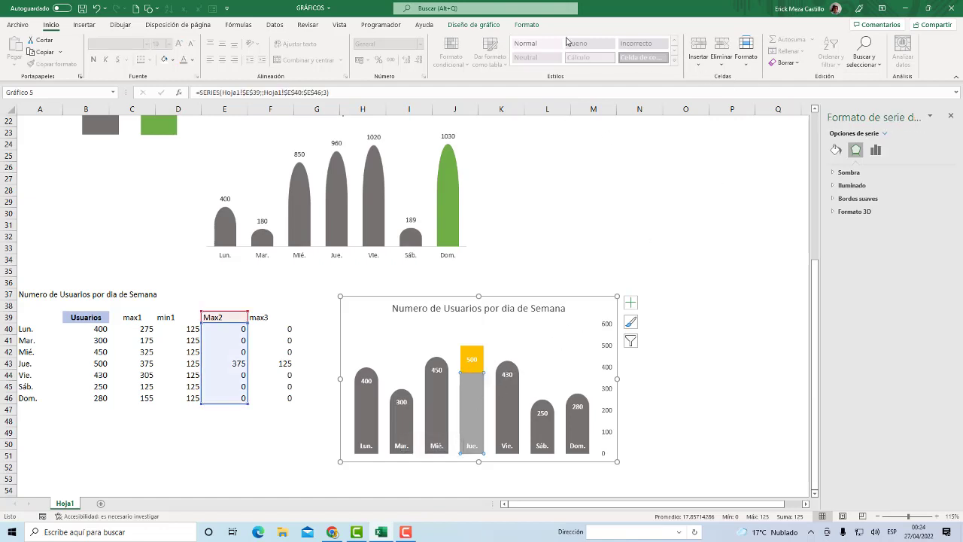
{"action": "left_click", "coordinate": [527, 25]}
{"action": "left_click", "coordinate": [472, 39]}
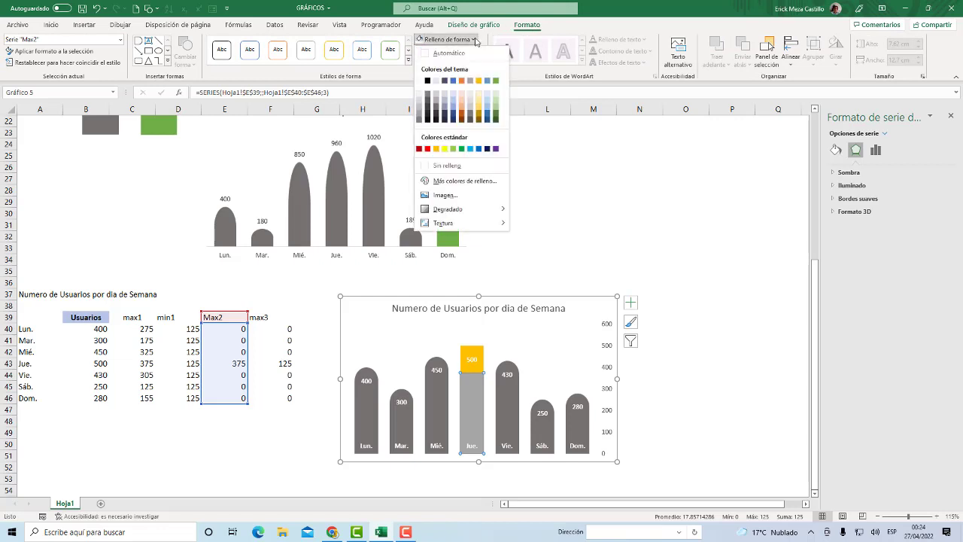
{"action": "left_click", "coordinate": [495, 82]}
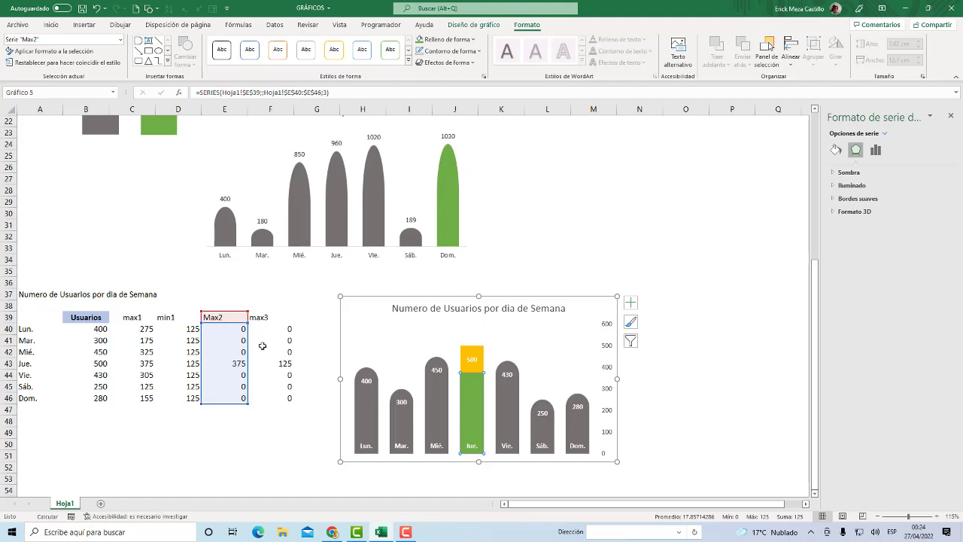
{"action": "left_click", "coordinate": [468, 352]}
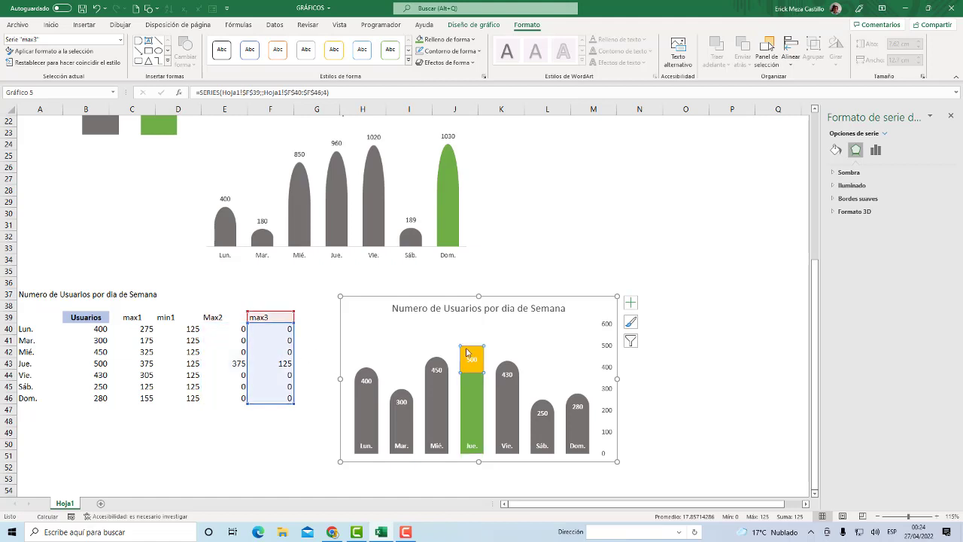
- Delete the secondary vertical axis and paste the green rounded shape onto the max3 series
{"action": "left_click", "coordinate": [606, 330]}
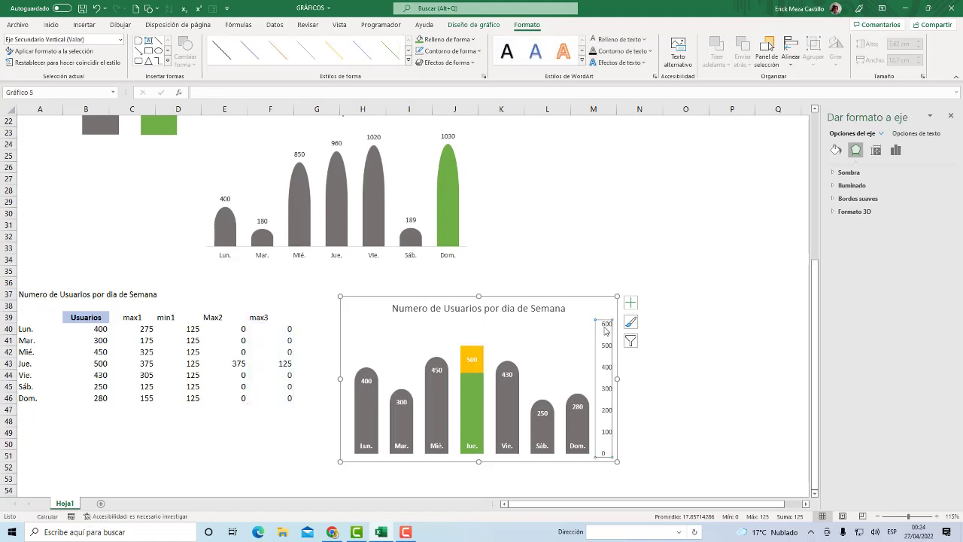
{"action": "key", "text": "Delete"}
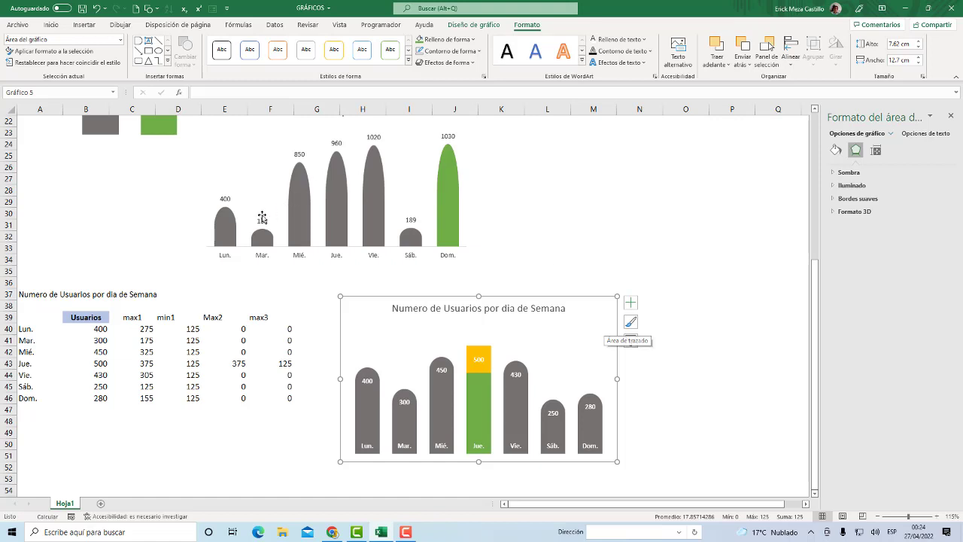
{"action": "scroll", "coordinate": [188, 210], "scroll_direction": "up", "scroll_amount": 2}
{"action": "left_click", "coordinate": [165, 189]}
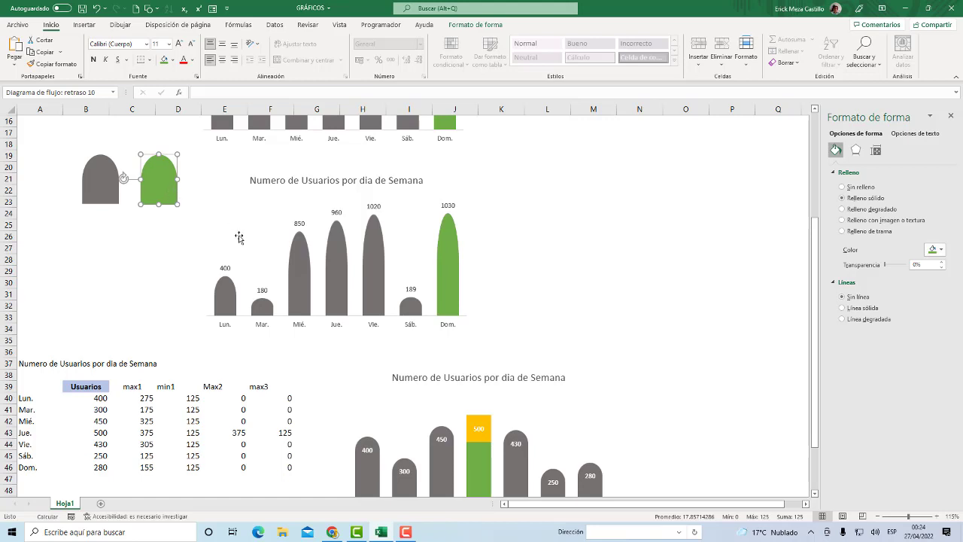
{"action": "scroll", "coordinate": [241, 237], "scroll_direction": "down", "scroll_amount": 2}
{"action": "left_click", "coordinate": [477, 351]}
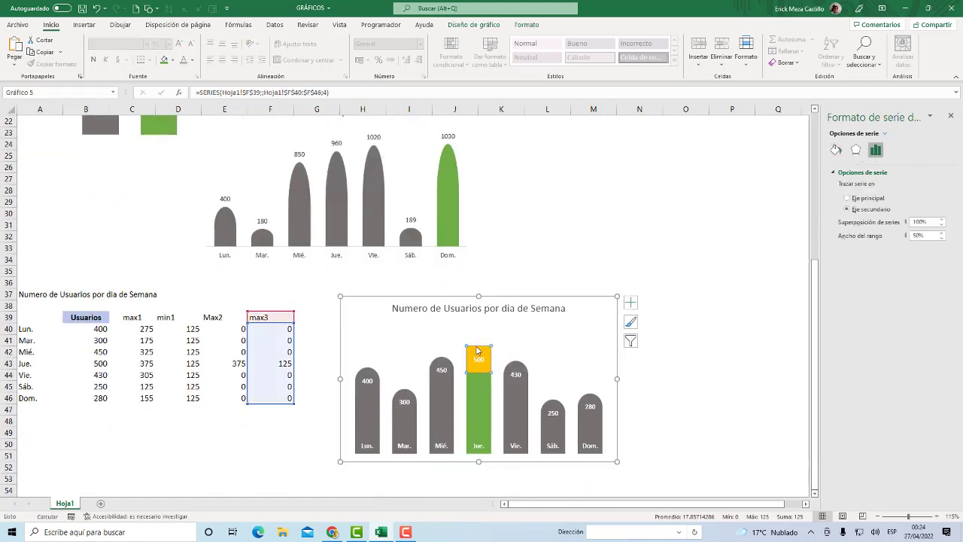
{"action": "left_click", "coordinate": [495, 270]}
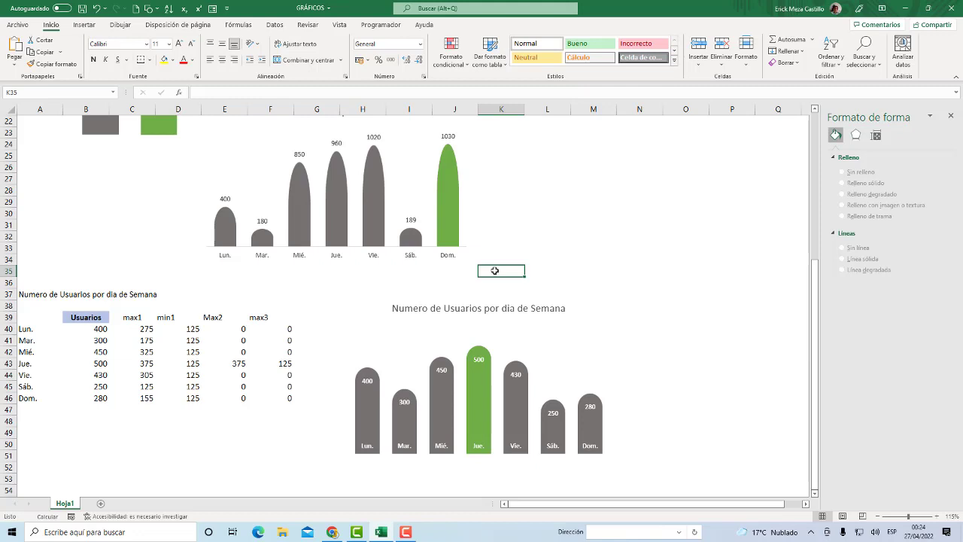
- Enter 600 for Mar. in B41 and 700 for Vie. in B44
{"action": "scroll", "coordinate": [496, 272], "scroll_direction": "down", "scroll_amount": 1}
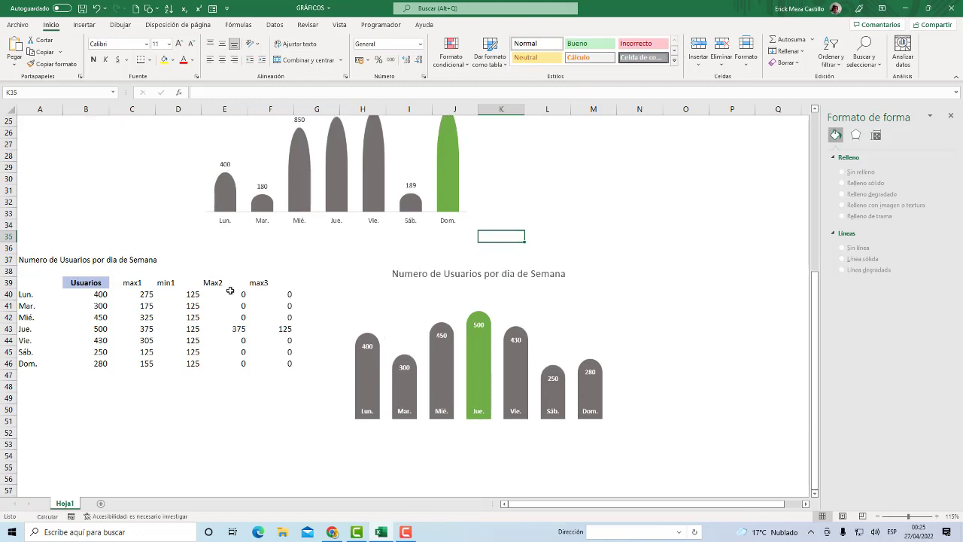
{"action": "scroll", "coordinate": [173, 257], "scroll_direction": "up", "scroll_amount": 2}
{"action": "scroll", "coordinate": [232, 279], "scroll_direction": "down", "scroll_amount": 1}
{"action": "scroll", "coordinate": [235, 290], "scroll_direction": "down", "scroll_amount": 1}
{"action": "left_click", "coordinate": [101, 306]}
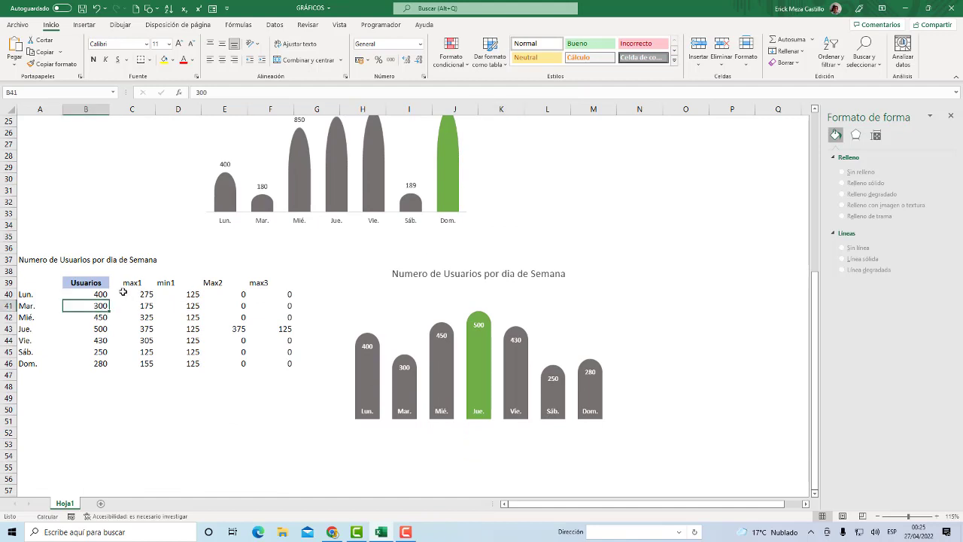
{"action": "type", "text": "600"}
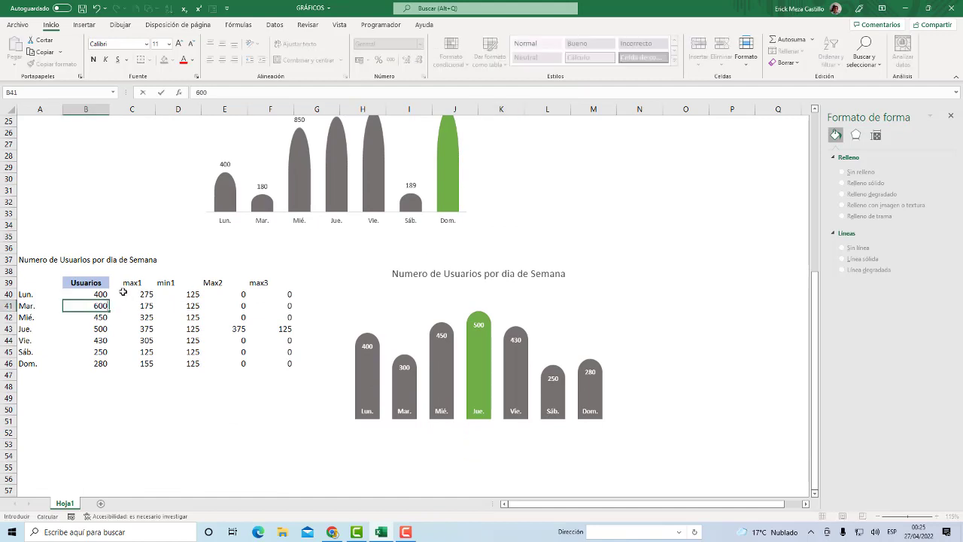
{"action": "key", "text": "Return"}
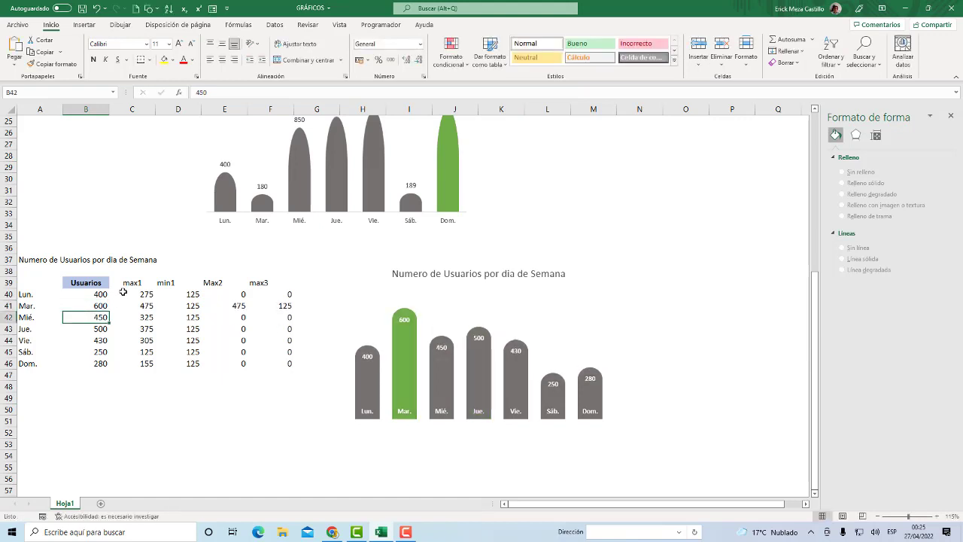
{"action": "scroll", "coordinate": [226, 256], "scroll_direction": "up", "scroll_amount": 1}
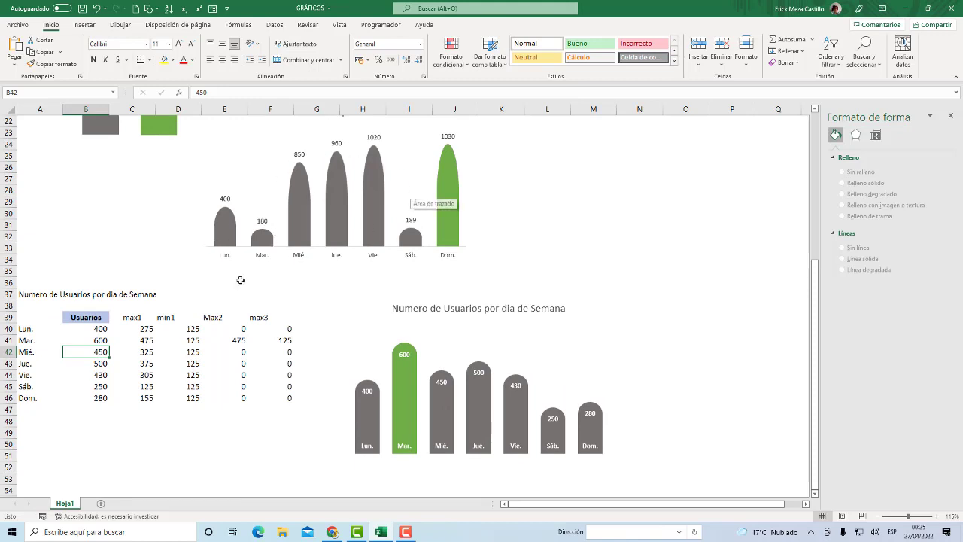
{"action": "left_click", "coordinate": [102, 375]}
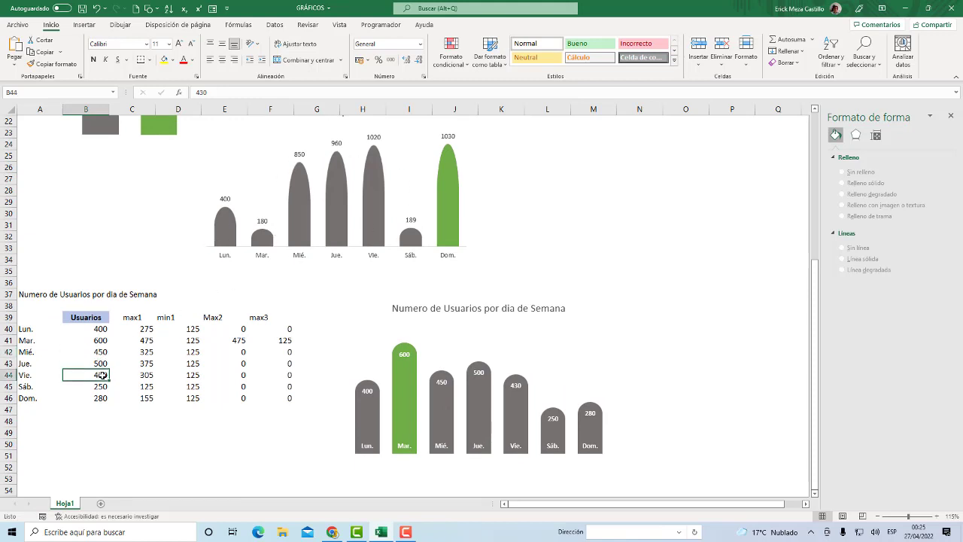
{"action": "type", "text": "700"}
{"action": "key", "text": "Return"}
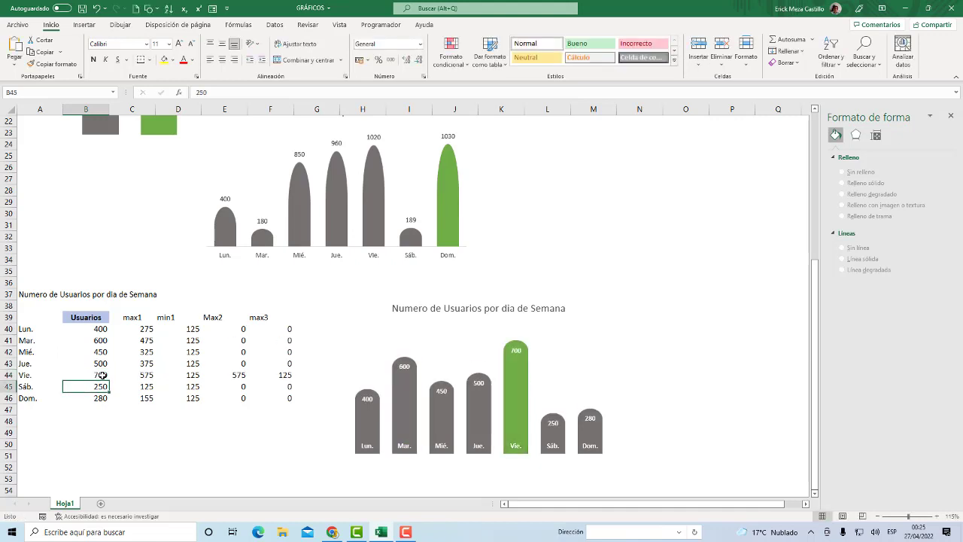